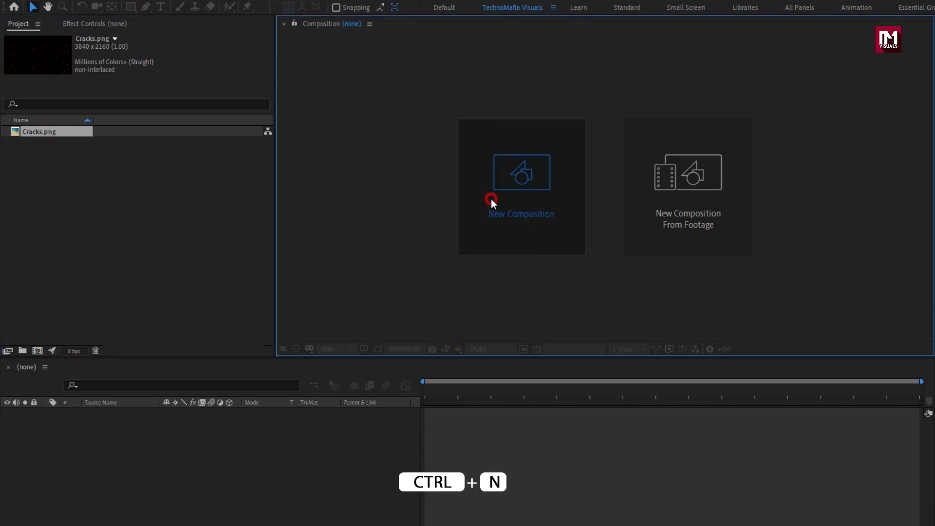
Step: Create a new HD composition named Saber_logo with a duration of 7 seconds
text(Saber_log)
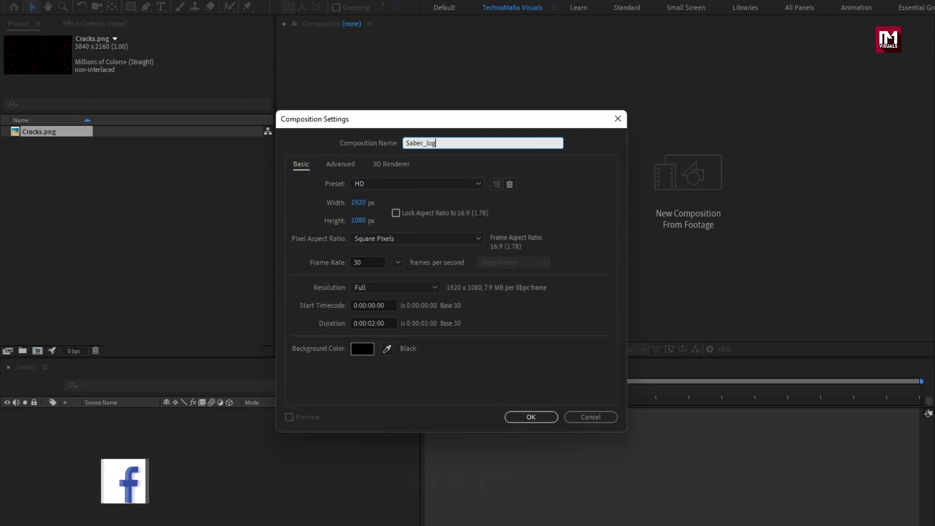
text(o)
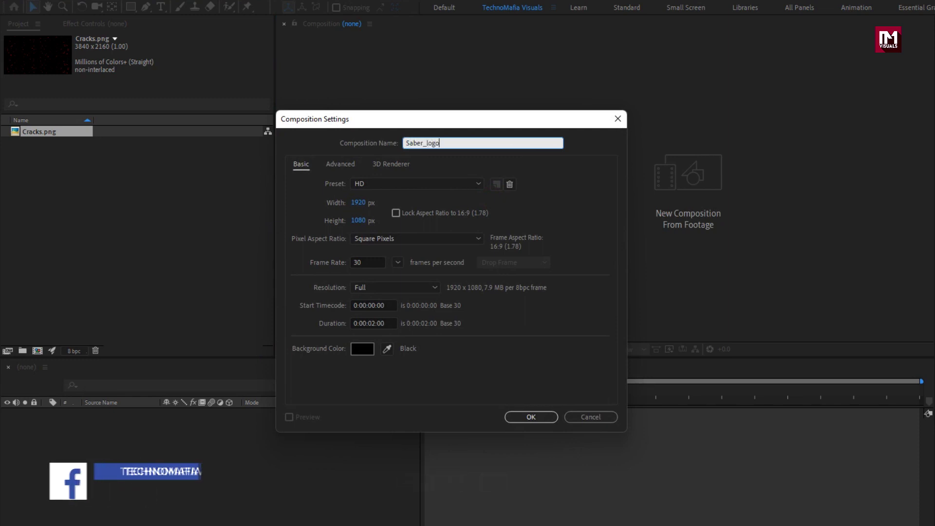
click(374, 322)
key(BackSpace)
text(7)
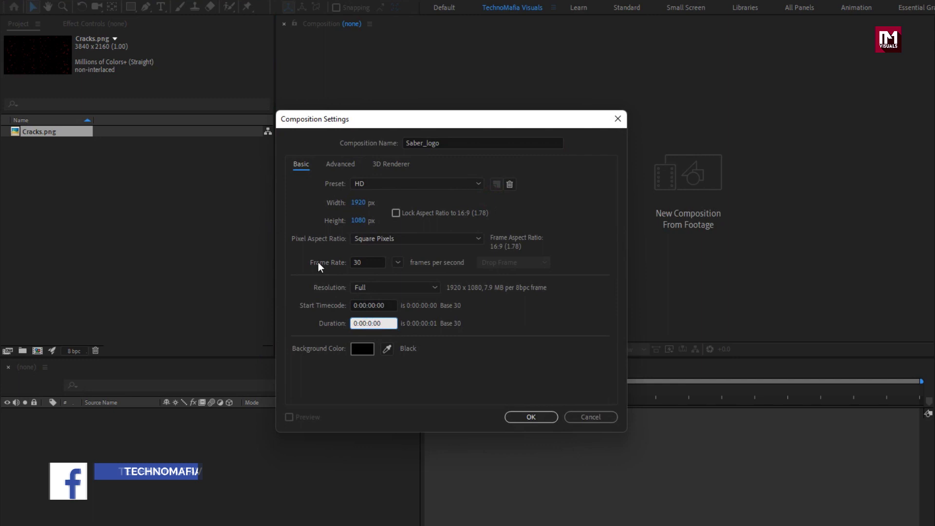
click(536, 418)
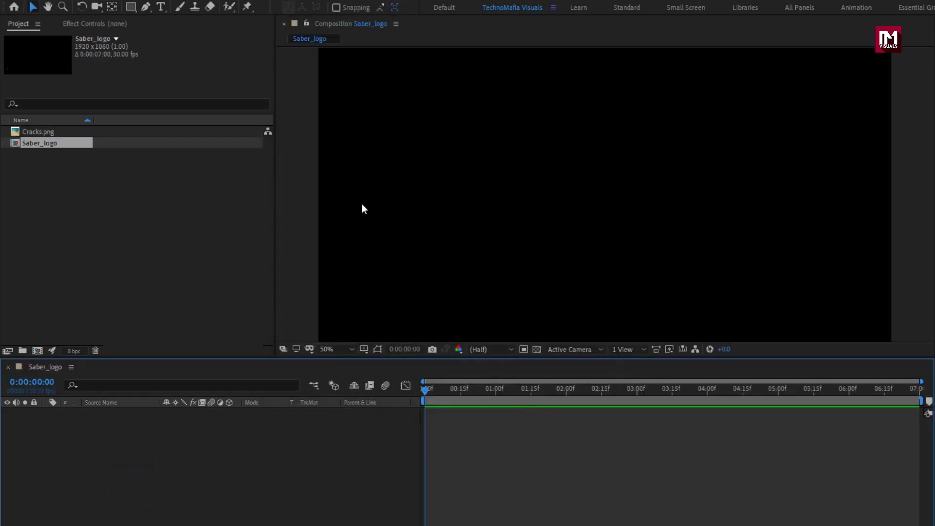
Step: Add a text layer reading FLR to the composition
click(162, 7)
click(563, 215)
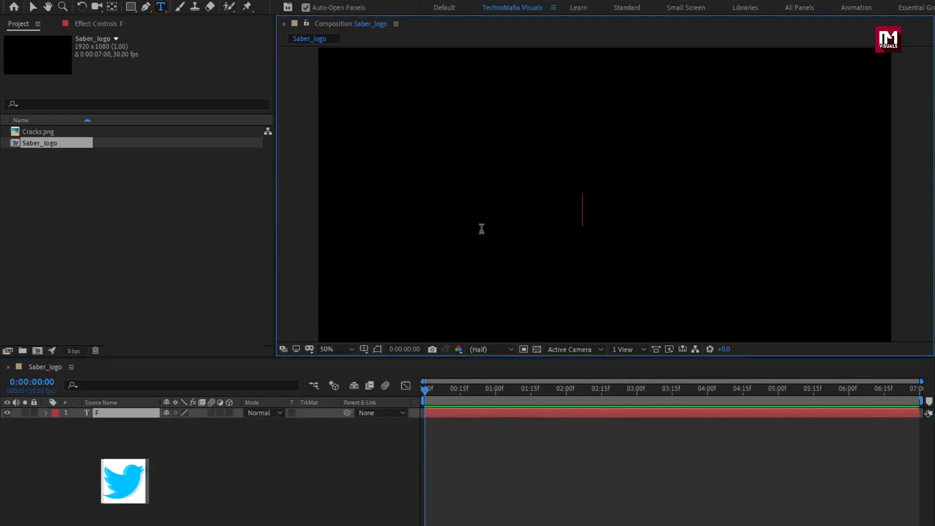
text(FLR)
key(KP_Enter)
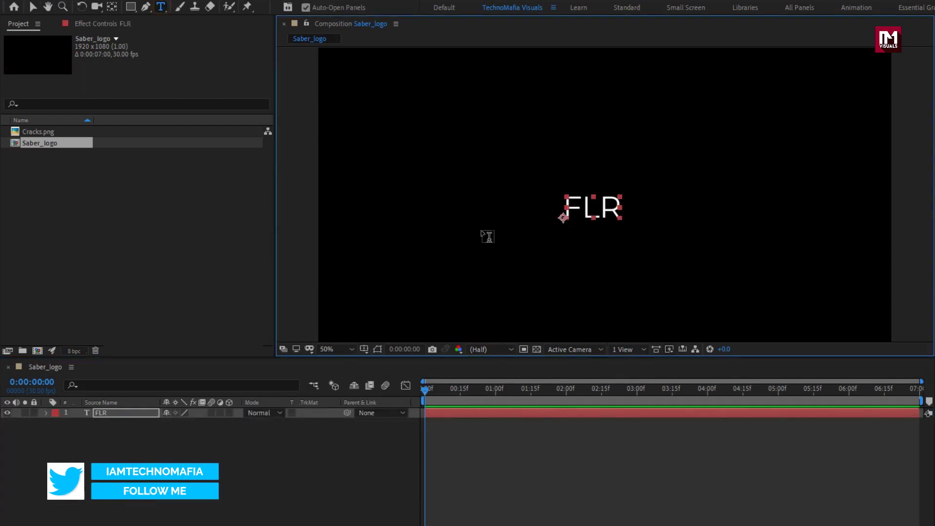
key(v)
Step: Format the FLR text in UniSansHeavy at 497 px with tracking of 206
click(806, 386)
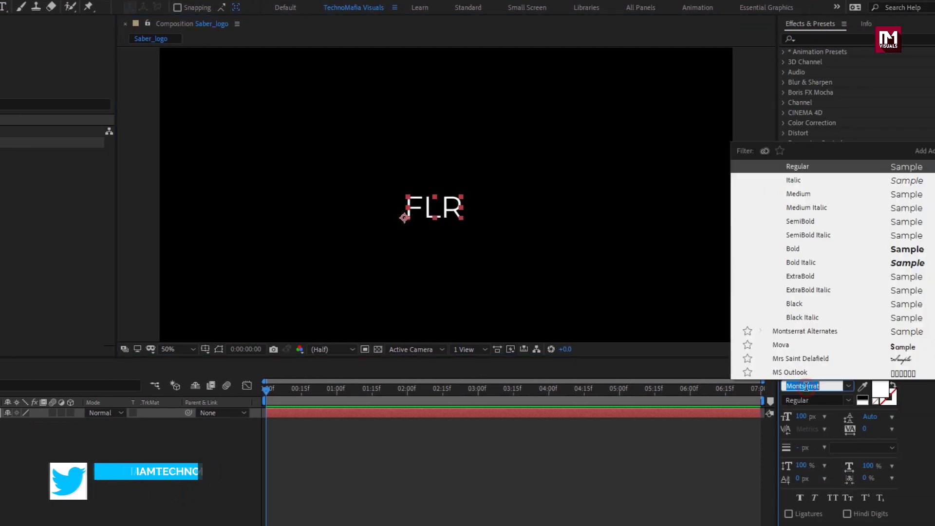
text(uni)
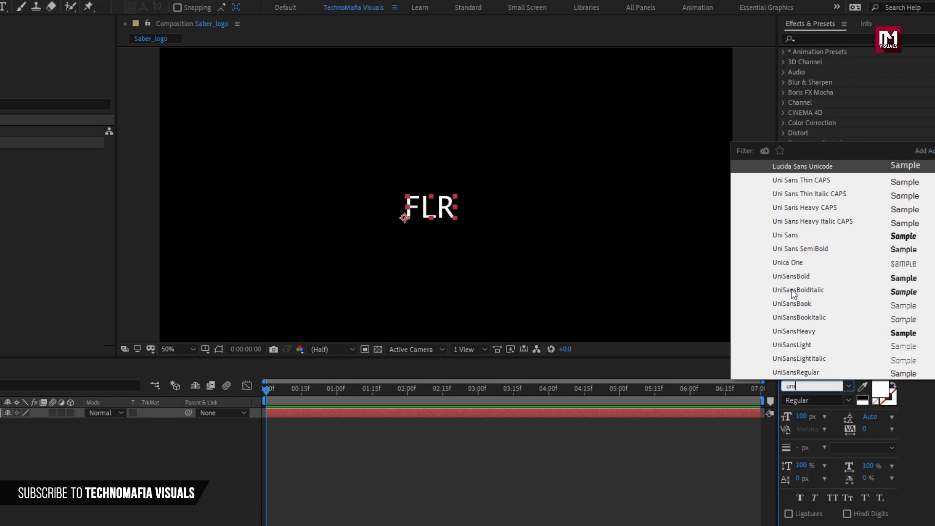
click(791, 330)
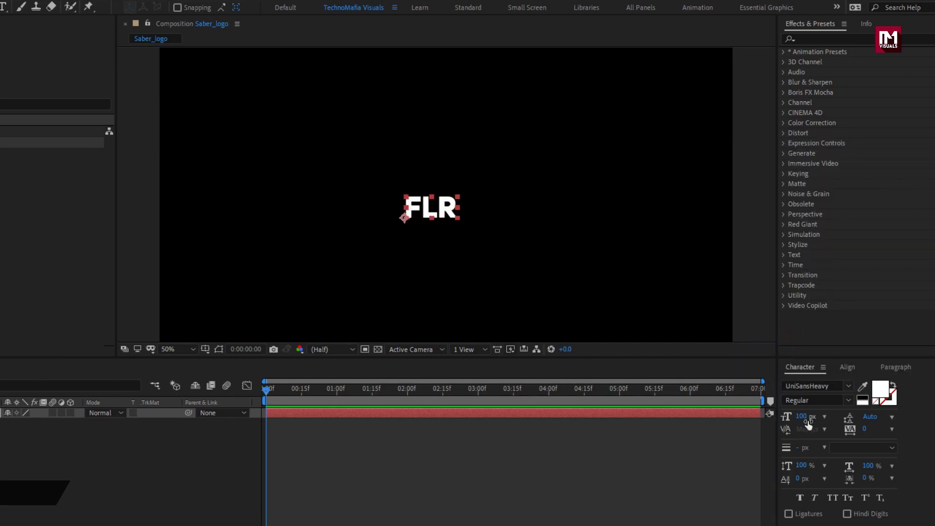
drag(801, 417, 897, 419)
drag(806, 420, 930, 431)
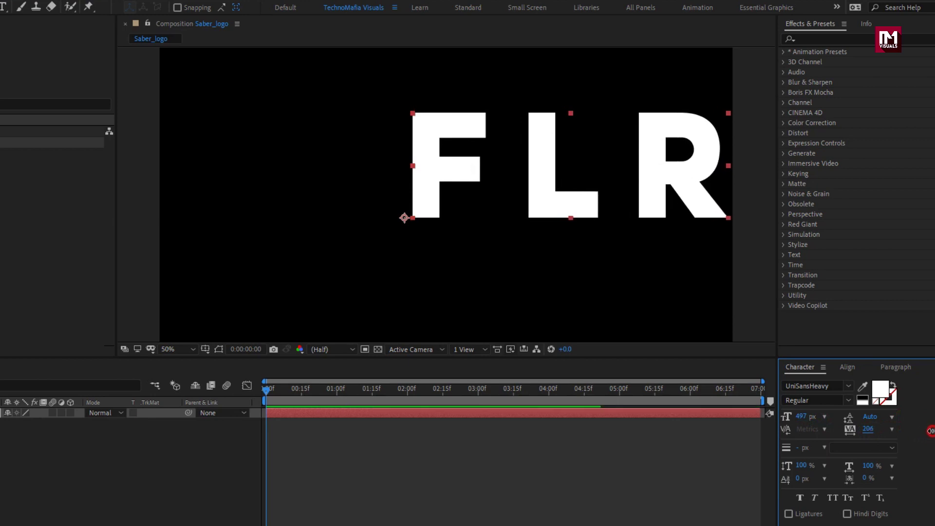
Step: Center the FLR text horizontally and vertically in the composition
click(846, 368)
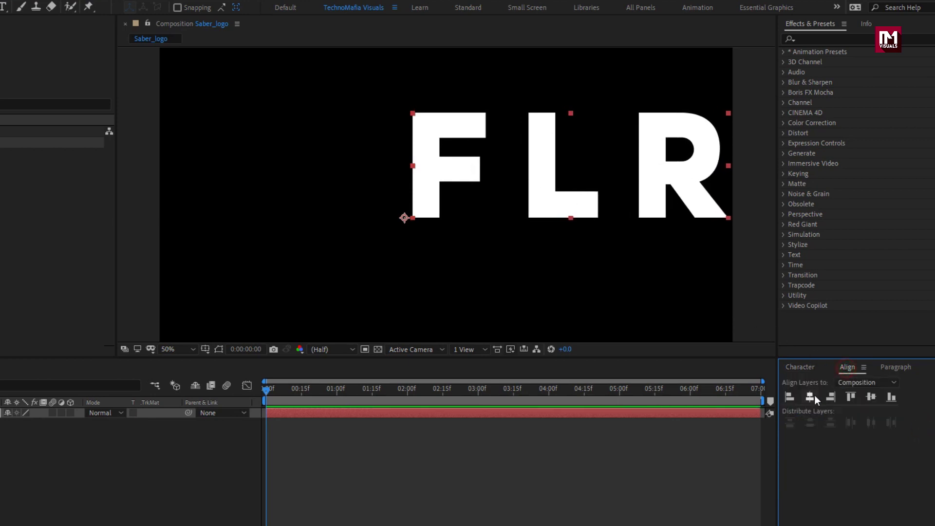
click(810, 396)
click(870, 397)
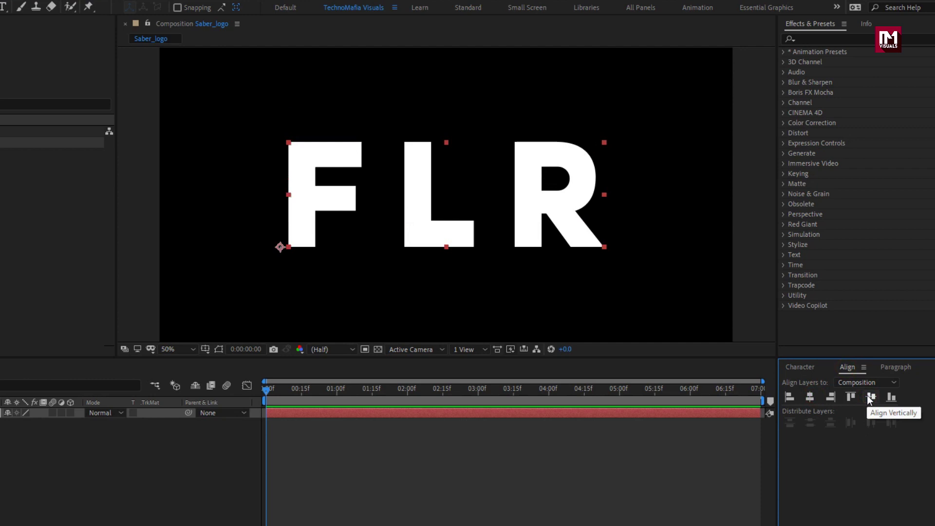
Step: Pre-compose the FLR text layer as Logo, moving all attributes into the new composition
right_click(128, 417)
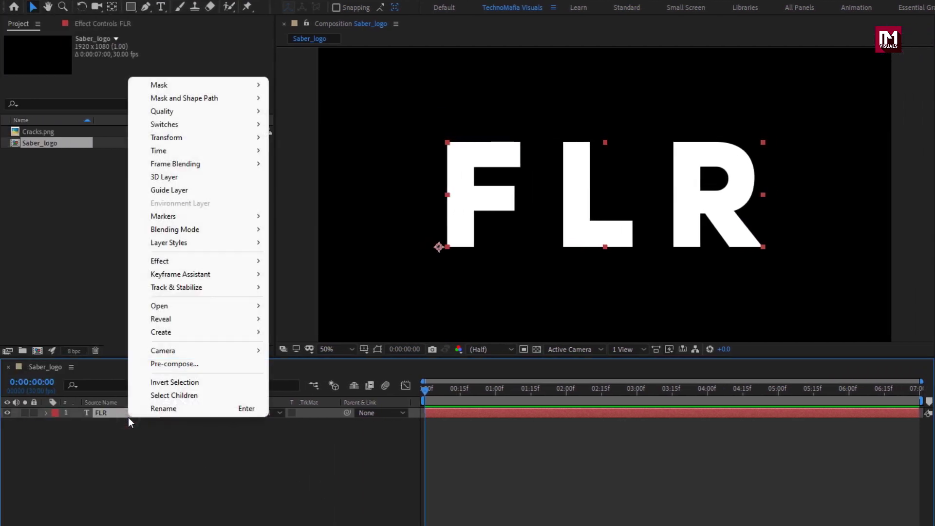
click(147, 364)
text(Log)
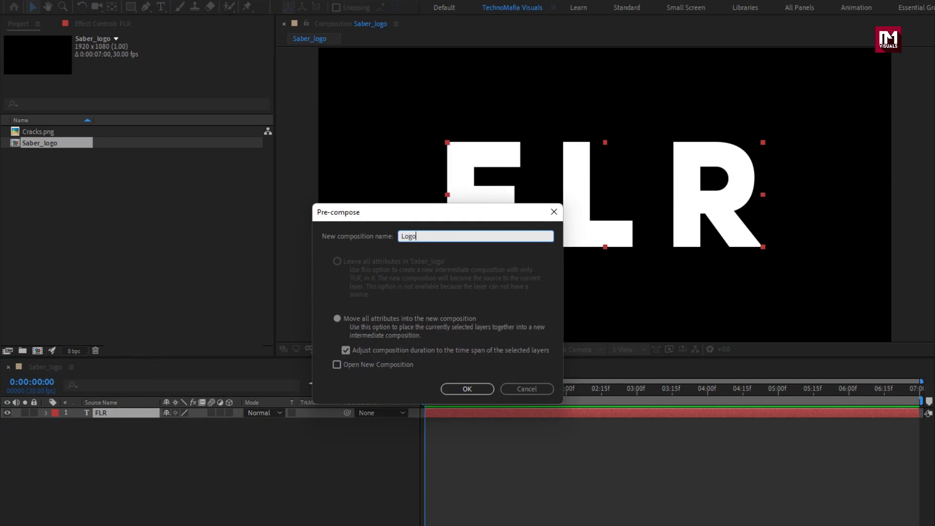
text(o)
click(453, 387)
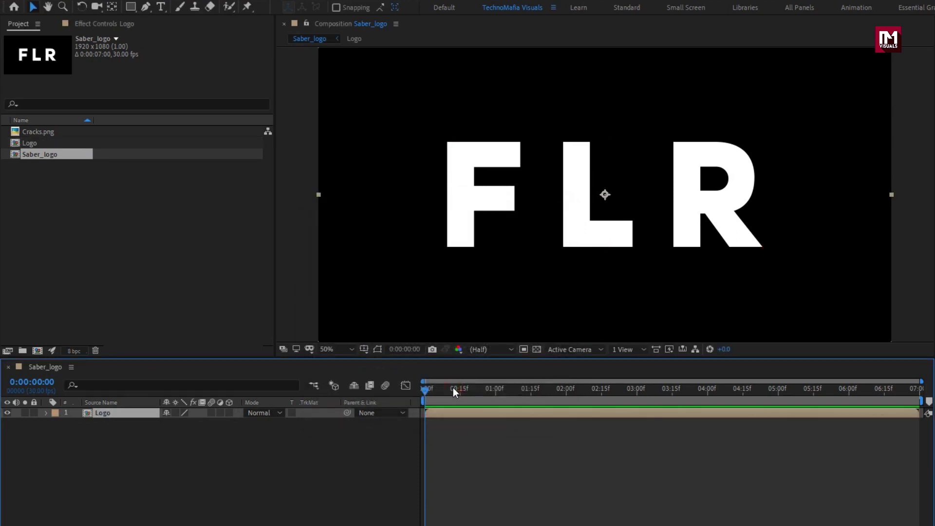
Step: Add a new text layer reading FIRE, starting below the F of the logo
click(160, 7)
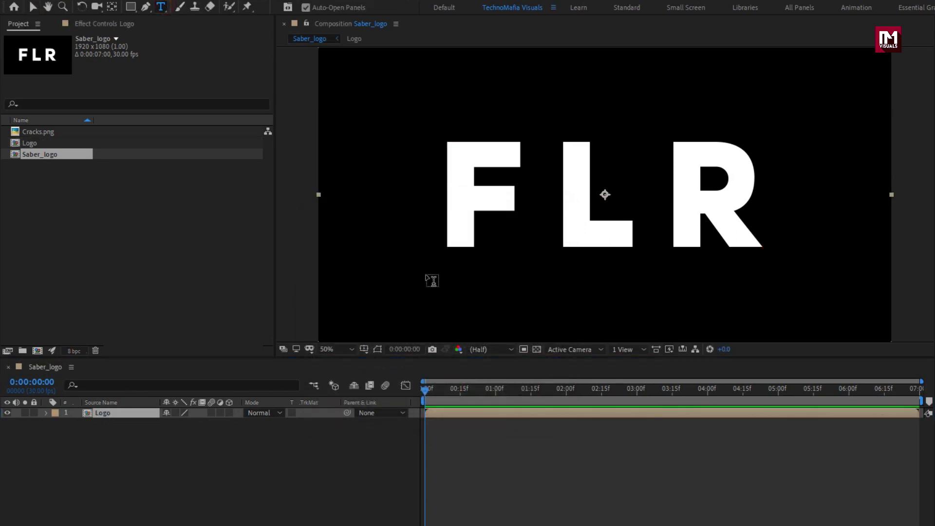
click(444, 284)
text(FIRE)
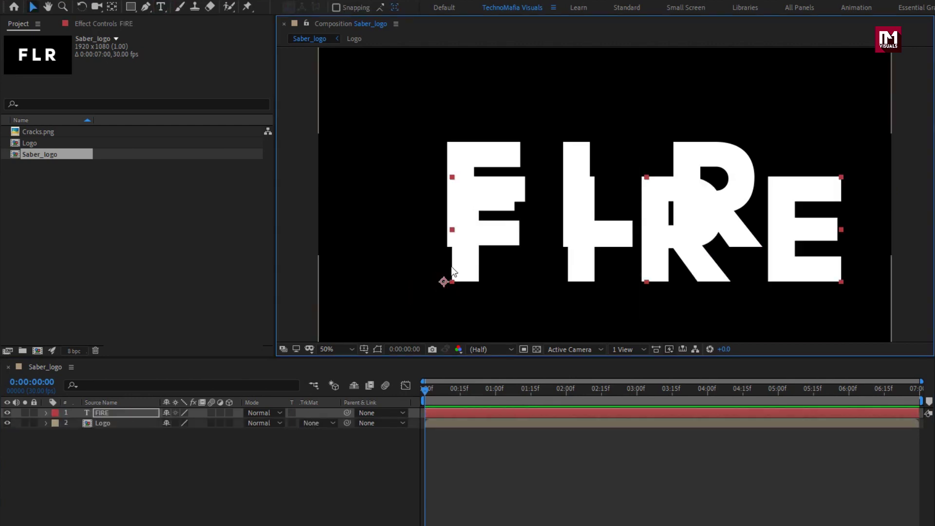
text(v)
Step: Set the FIRE text to UniSansBold at a size of 77 px
drag(857, 417, 624, 410)
drag(568, 410, 592, 411)
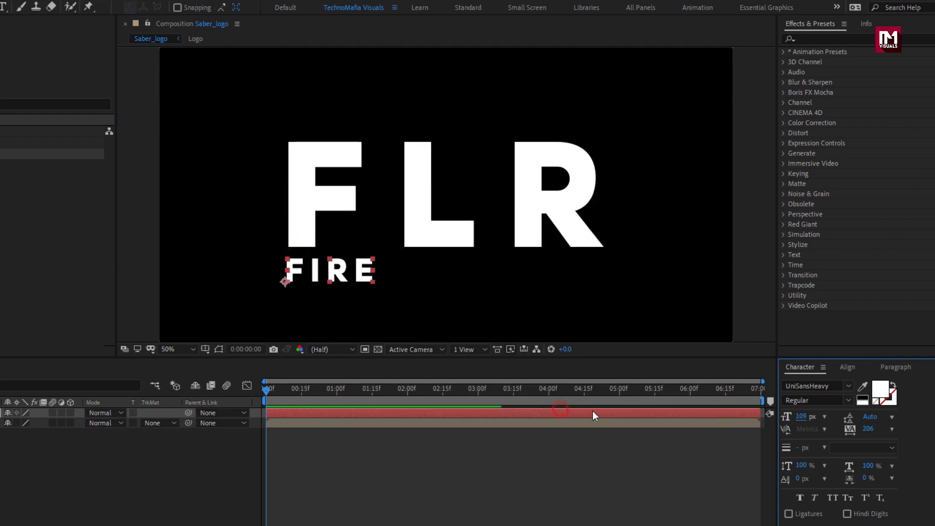
click(840, 385)
key(Up)
key(Up)
key(Up)
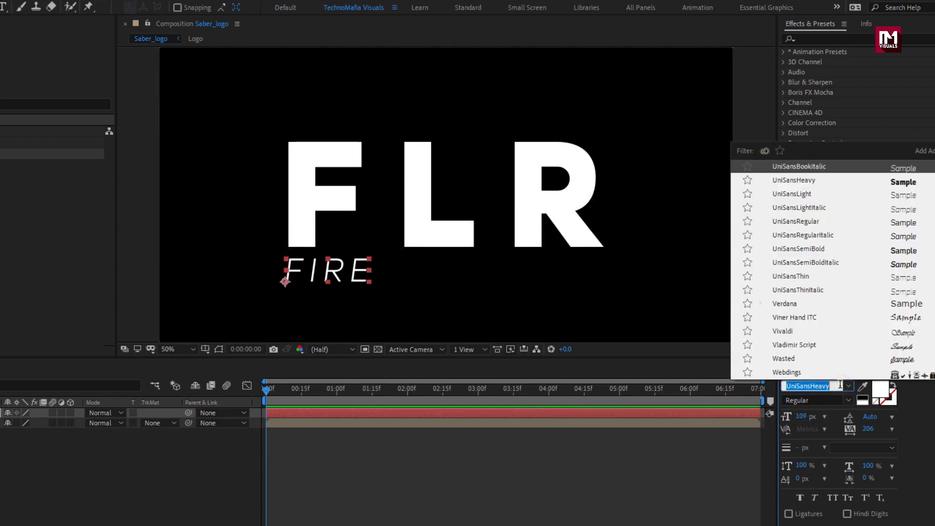
key(Up)
key(Return)
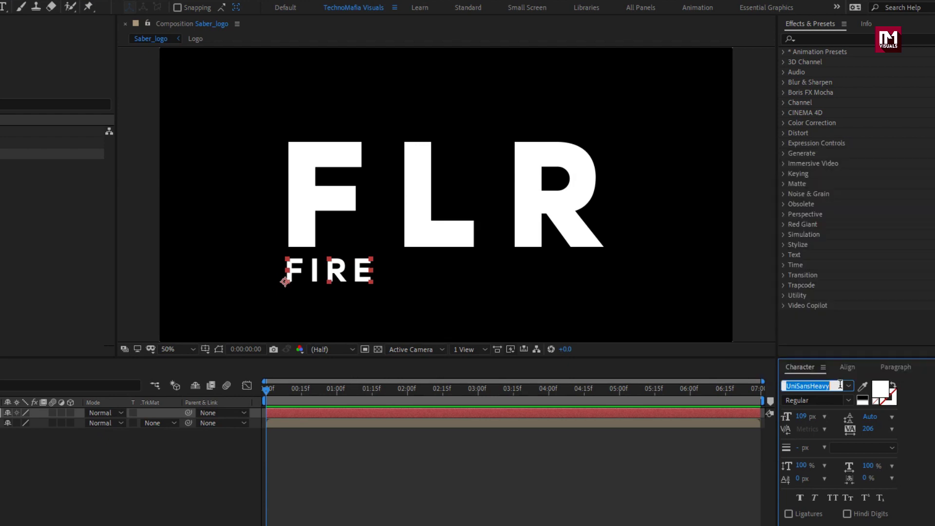
drag(806, 421, 784, 419)
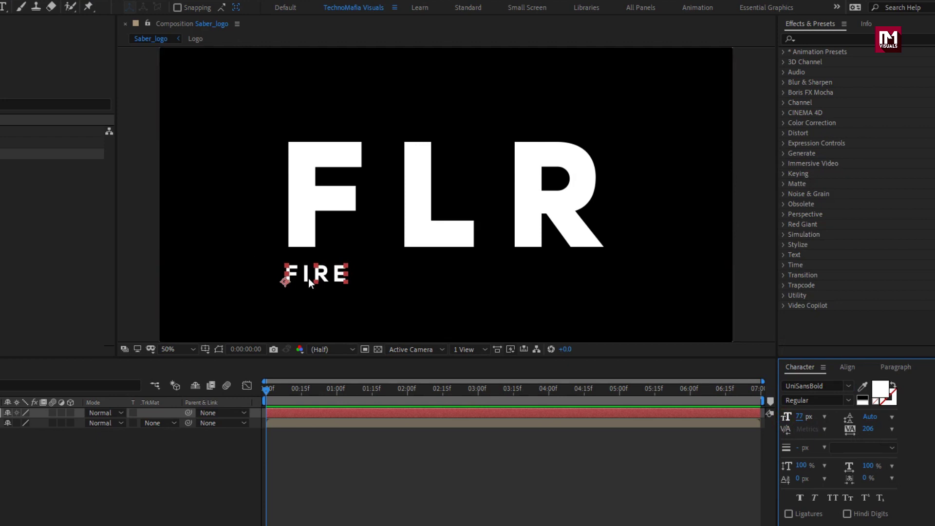
Step: Apply the Fill effect to the FIRE text and set its color to orange FF7200
click(817, 42)
text(fill)
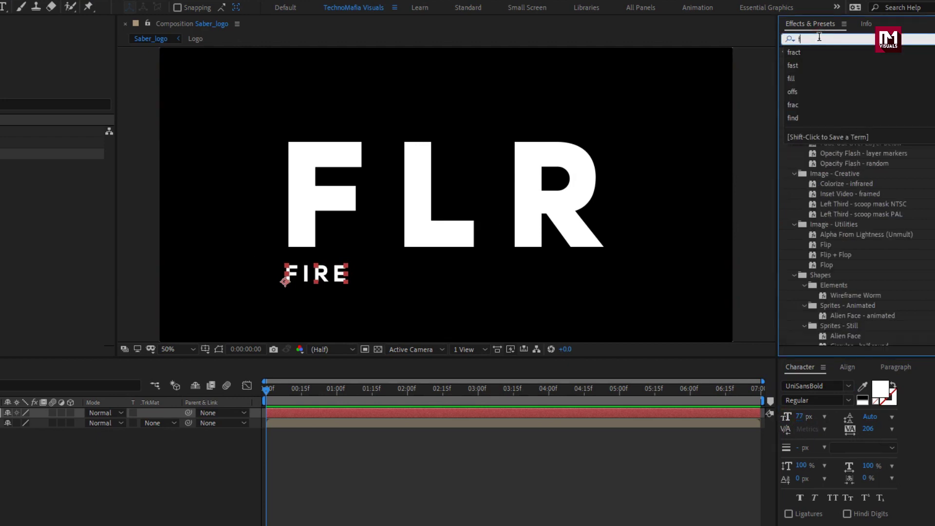
double_click(824, 113)
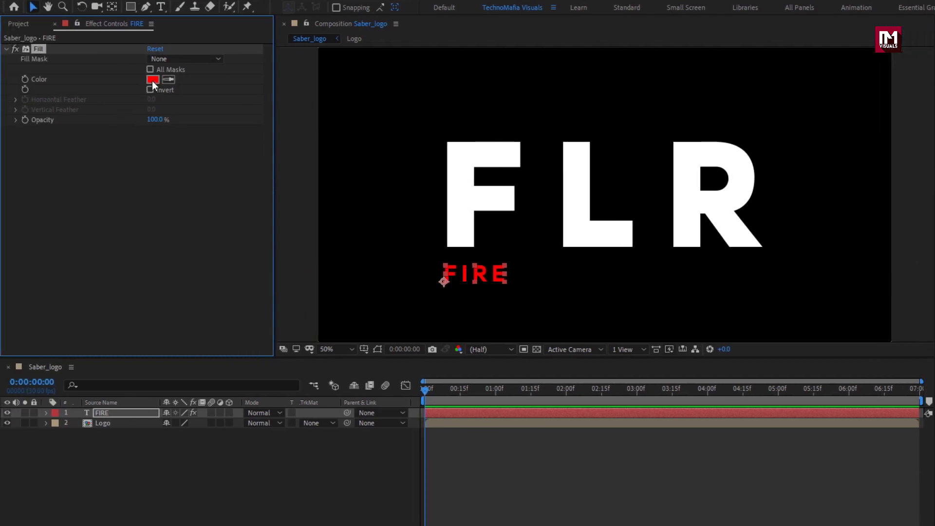
click(153, 80)
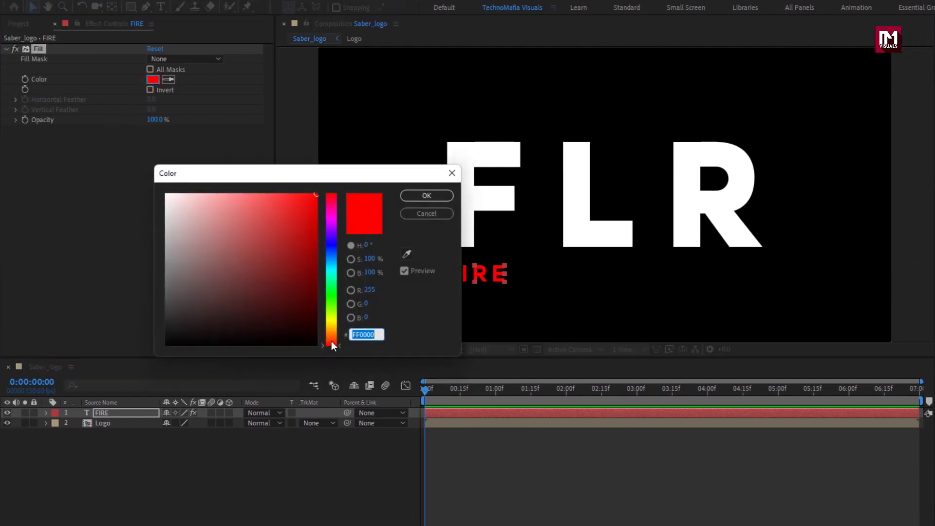
drag(332, 343, 332, 335)
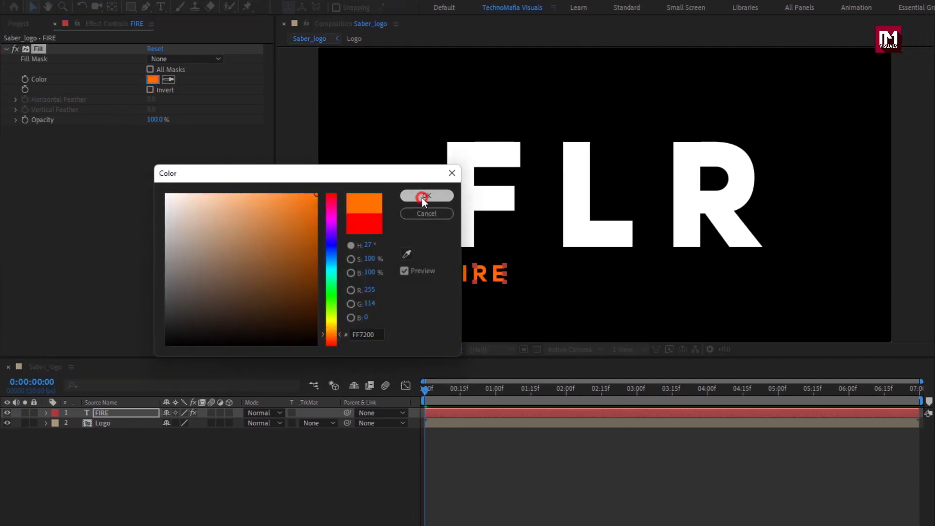
click(423, 196)
Step: Keyframe the FIRE layer's opacity from 0% at 0:00:03:00 to 69% at 0:00:04:00
key(t)
click(115, 410)
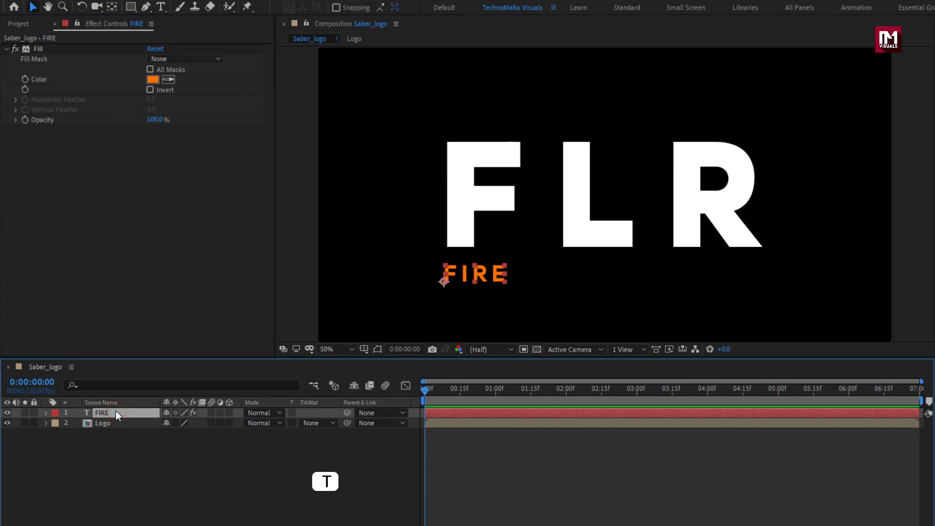
key(t)
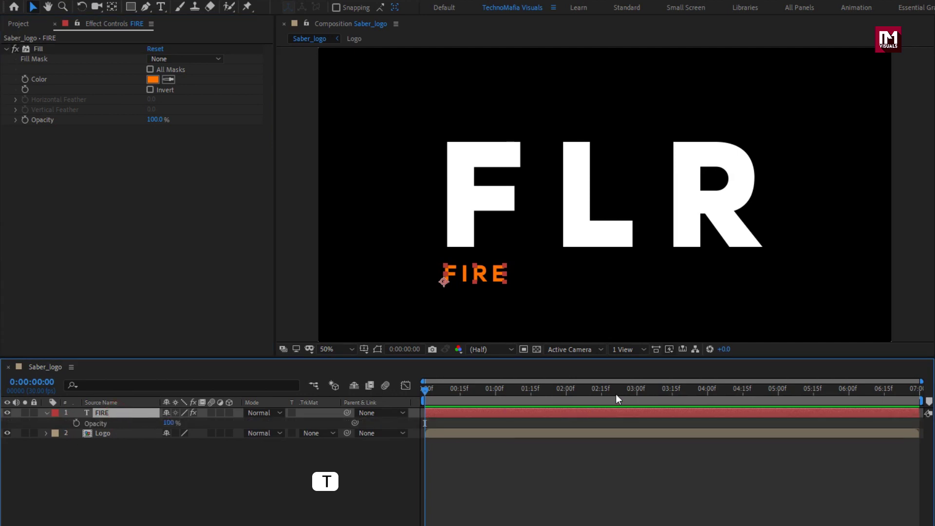
click(637, 393)
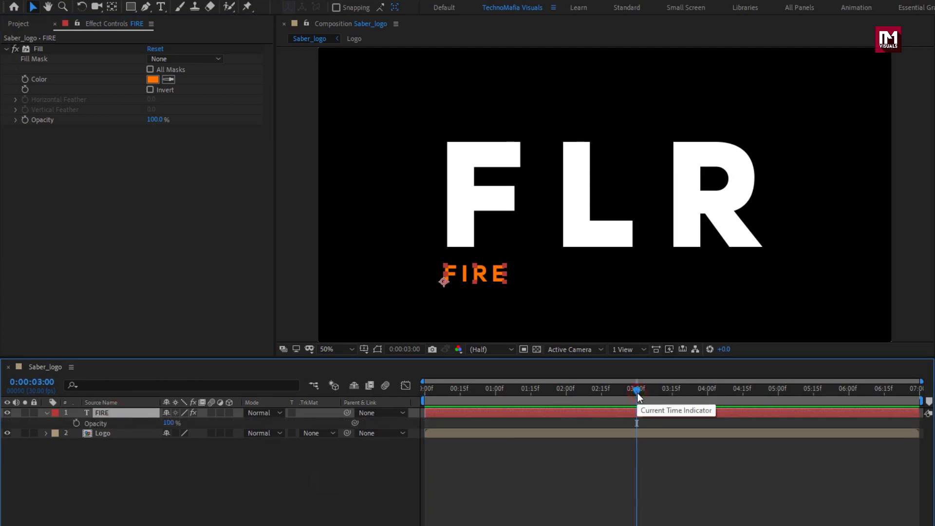
click(77, 424)
click(168, 422)
text(0)
key(Return)
drag(671, 399, 708, 395)
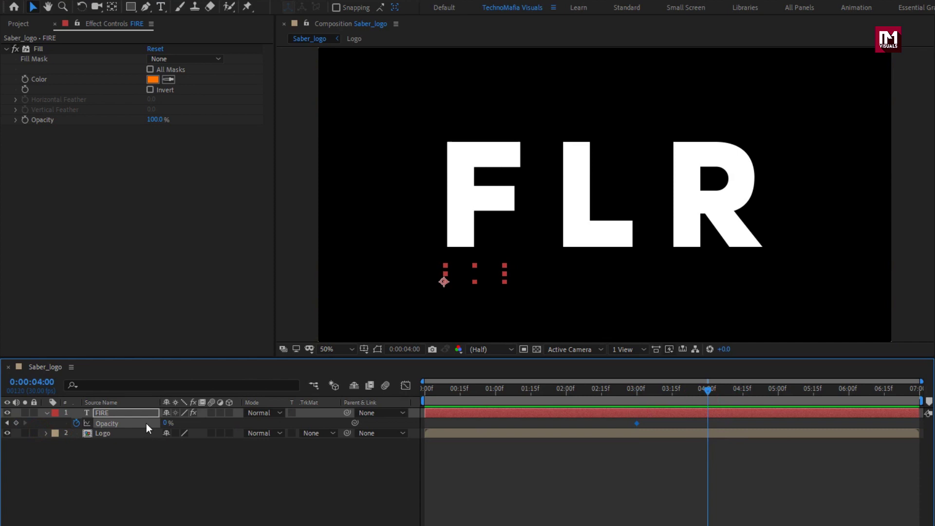
drag(165, 424, 237, 422)
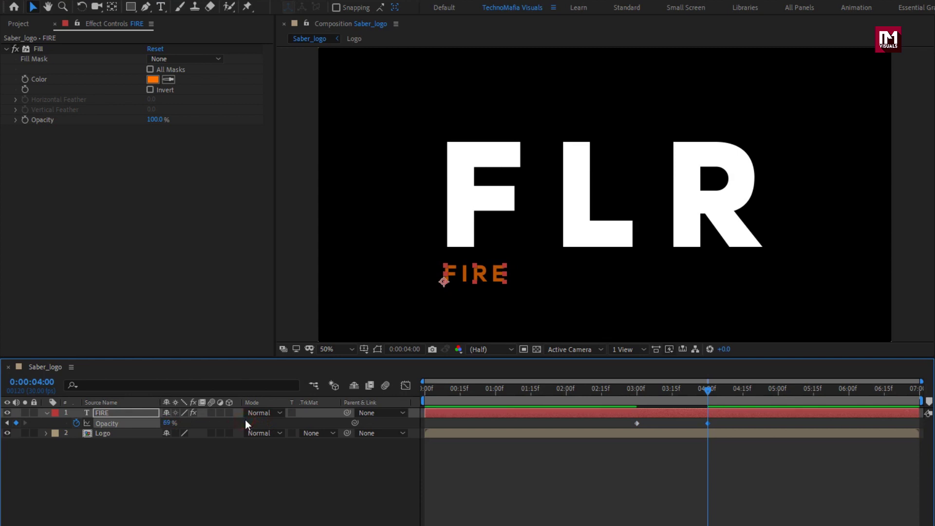
Step: Hold the FIRE layer's opacity with a keyframe at 0:00:06:01 and fade it down by 0:00:06:29
drag(791, 389, 850, 392)
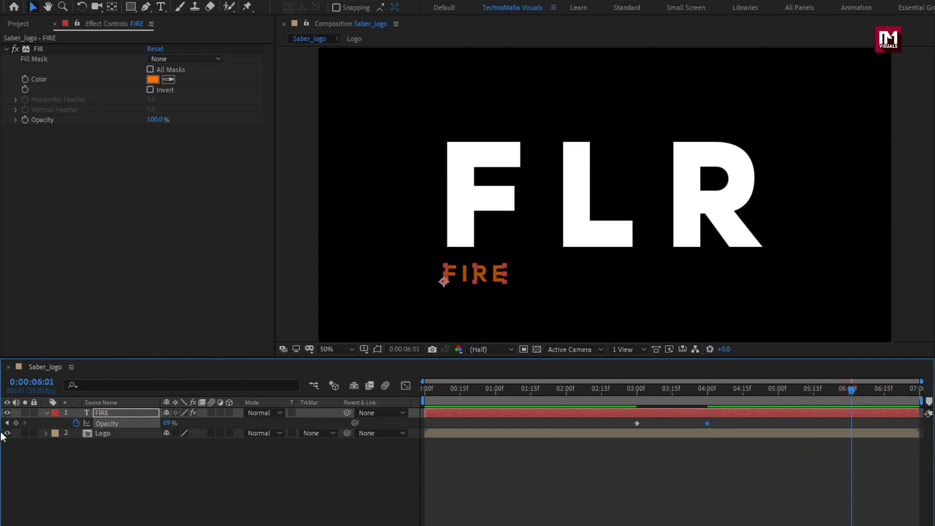
drag(881, 392, 926, 392)
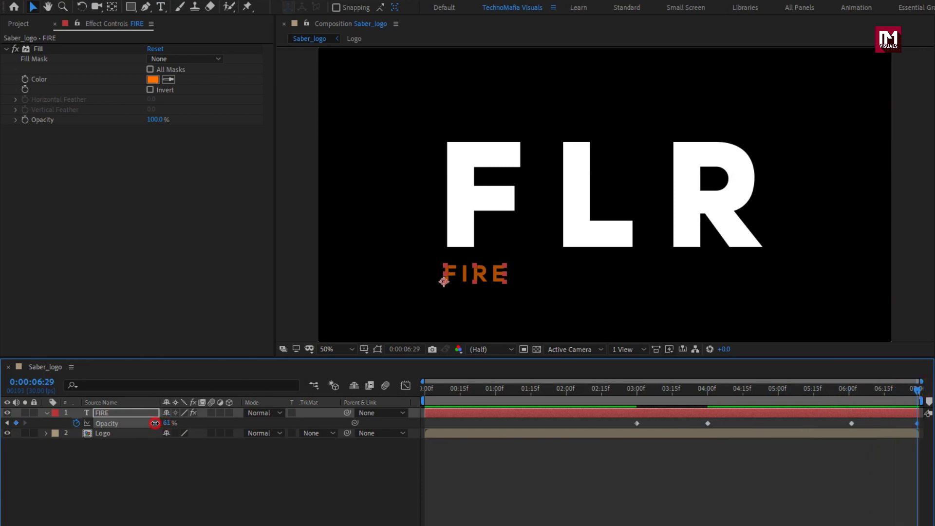
drag(167, 423, 54, 423)
Step: Place a duplicate of the FIRE text below the L at position 817, 832 and change its wording to LOGO
drag(606, 397, 707, 400)
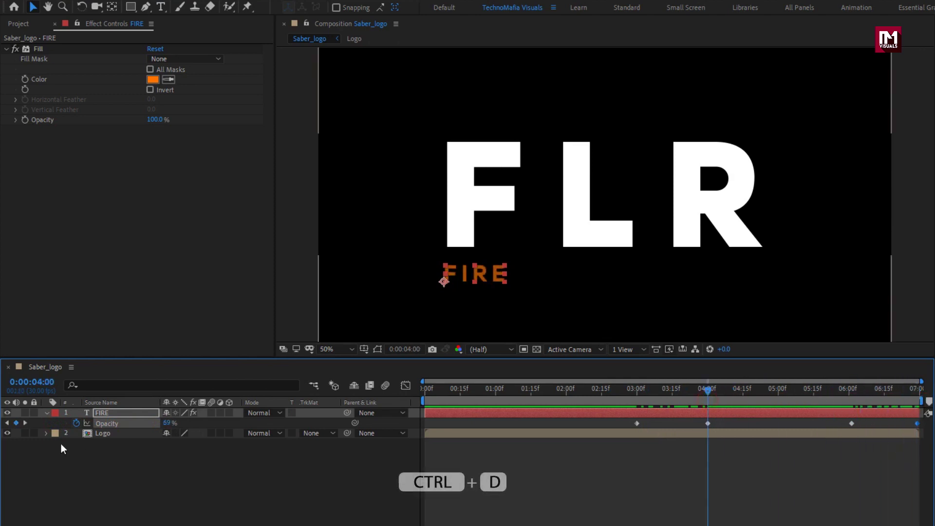
click(46, 413)
click(103, 413)
key(ctrl+d)
key(p)
drag(170, 423, 388, 407)
double_click(112, 414)
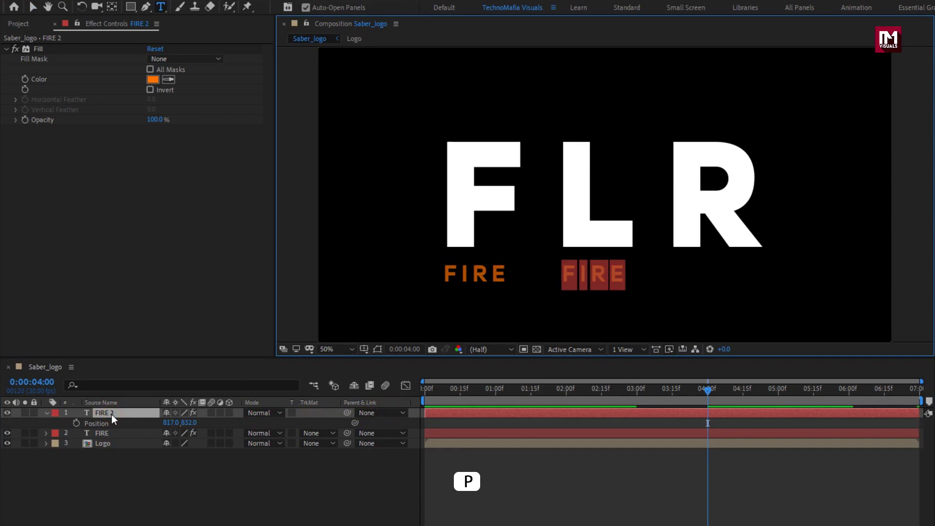
text(LOGO)
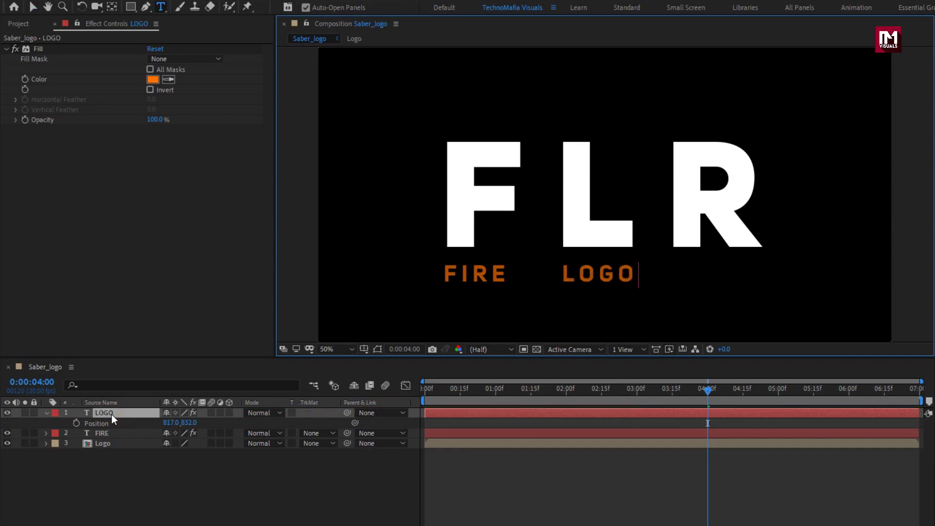
Step: Place a duplicate of the LOGO text below the R at position 1180, 832 and change its wording to REVEAL
click(112, 414)
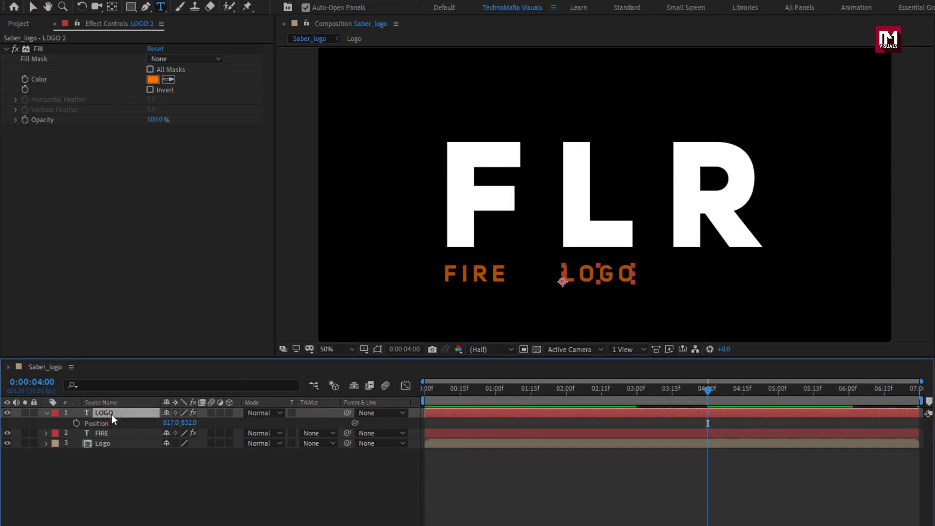
key(ctrl+d)
drag(169, 423, 384, 413)
double_click(125, 413)
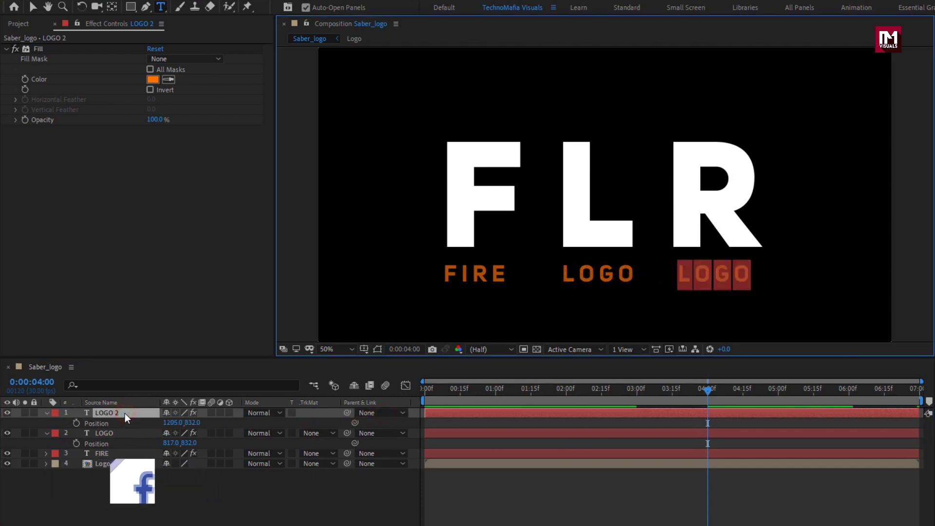
text(REVEAL)
key(Escape)
drag(171, 422, 158, 423)
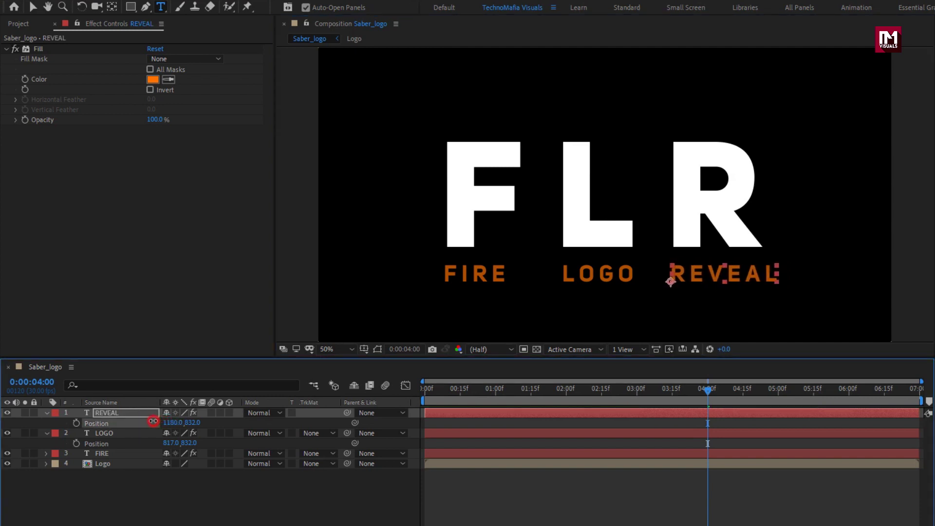
Step: Scrub through the timeline to check the three captions' fades and collapse the REVEAL and LOGO layers' properties
click(175, 508)
drag(440, 396, 915, 390)
click(47, 412)
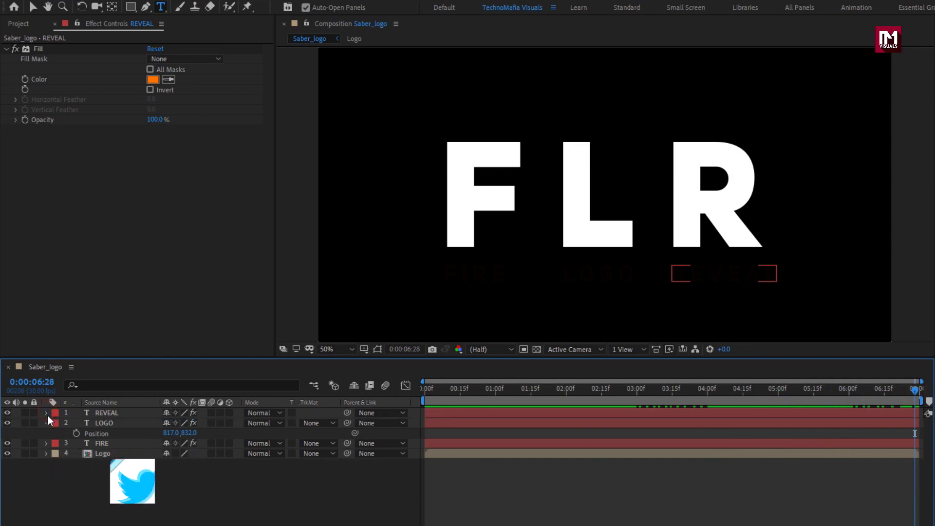
click(46, 422)
Step: Auto-trace the Logo layer's alpha channel into masks on the current frame, 0:00:02:28, with the default settings
click(99, 443)
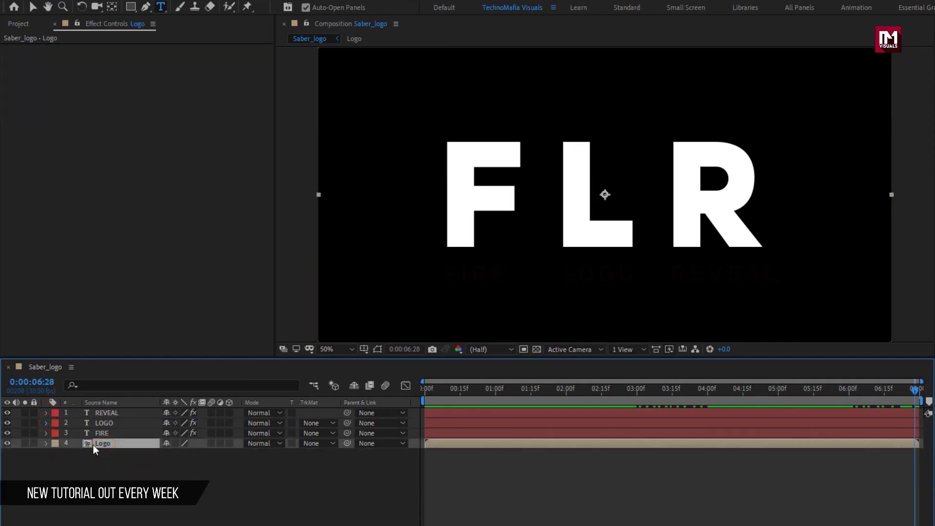
click(631, 388)
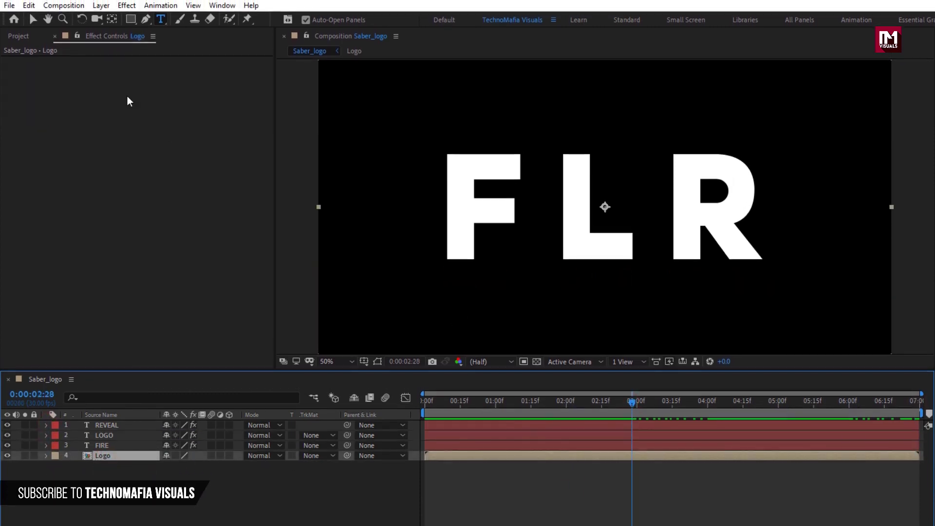
click(101, 5)
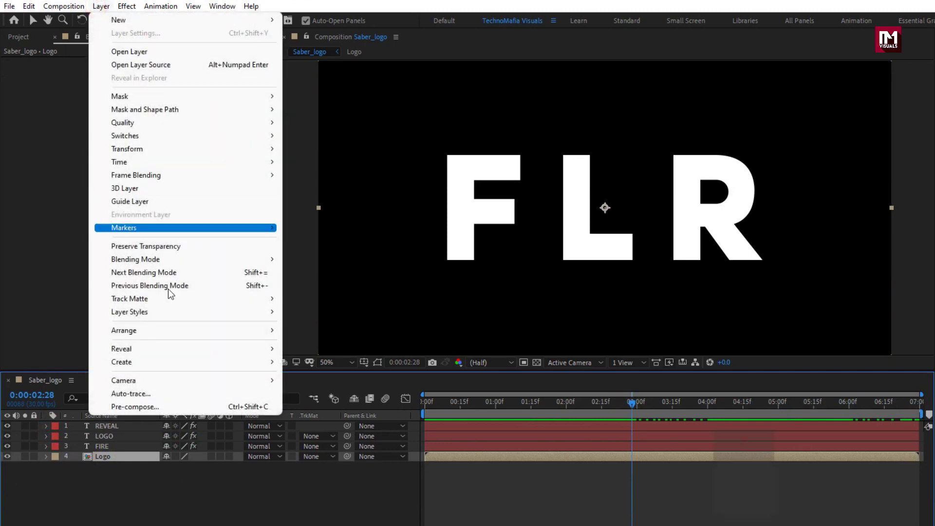
click(189, 389)
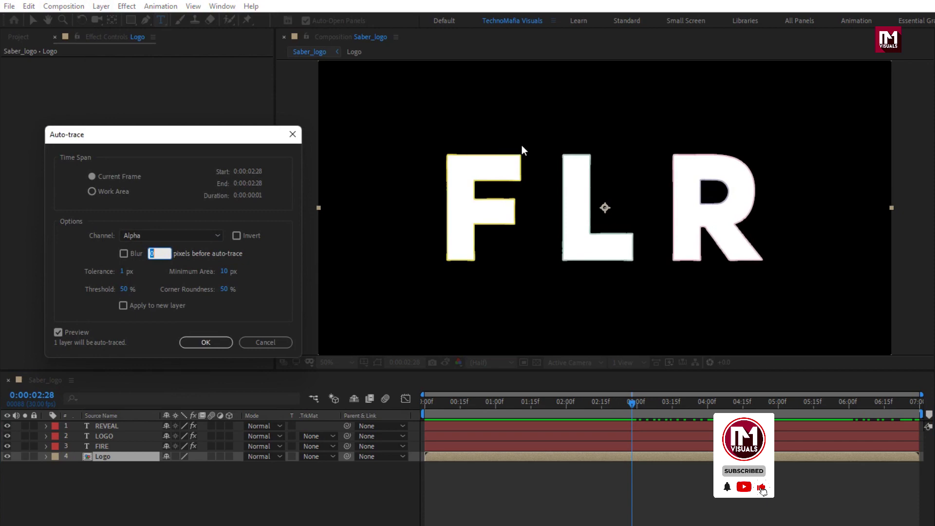
click(214, 342)
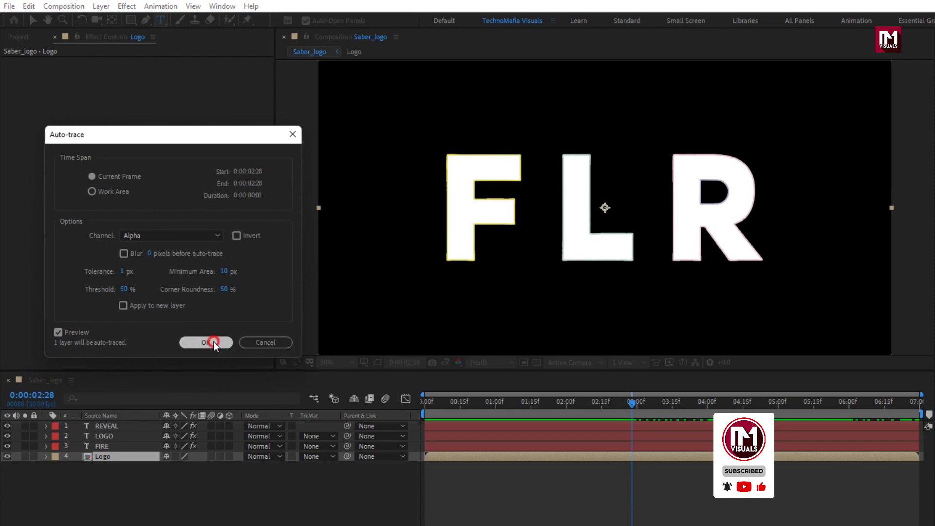
Step: Apply the Saber effect to the Logo layer and set its core type to Layer Masks
click(131, 457)
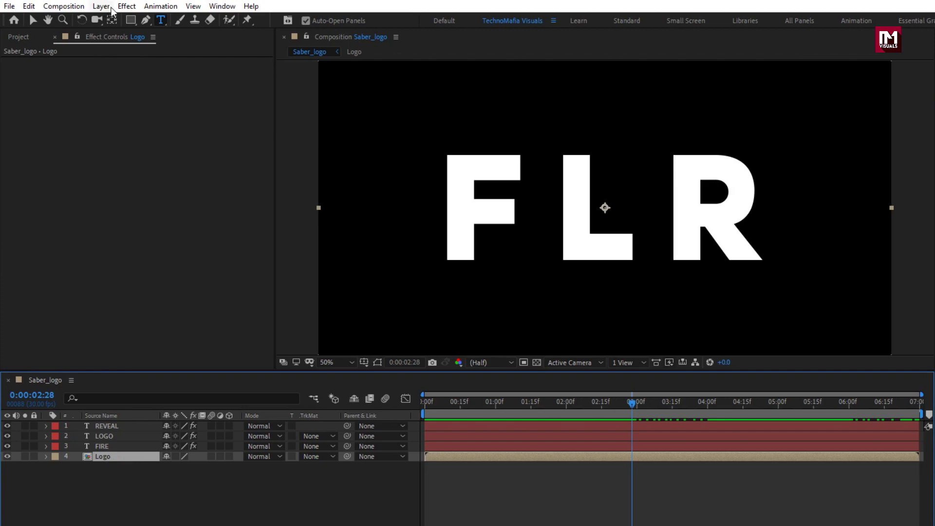
click(126, 7)
mouse_move(172, 379)
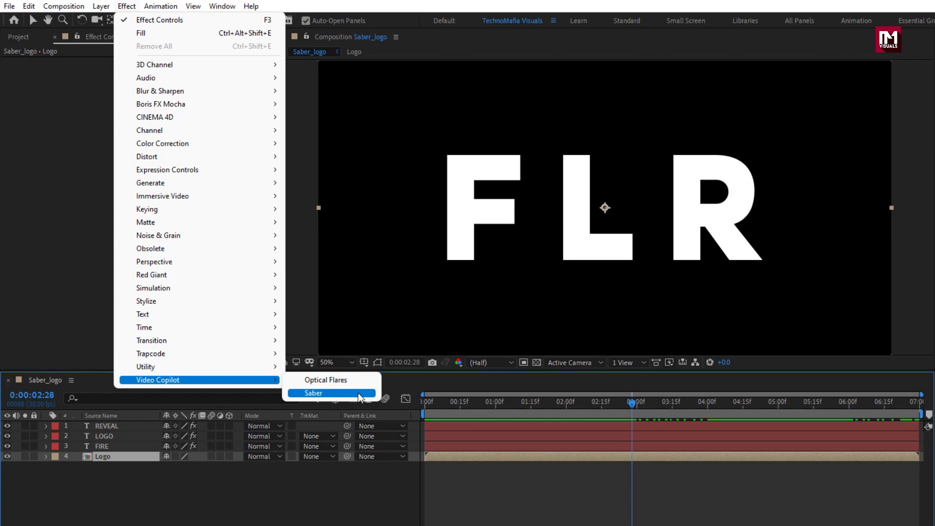
click(358, 393)
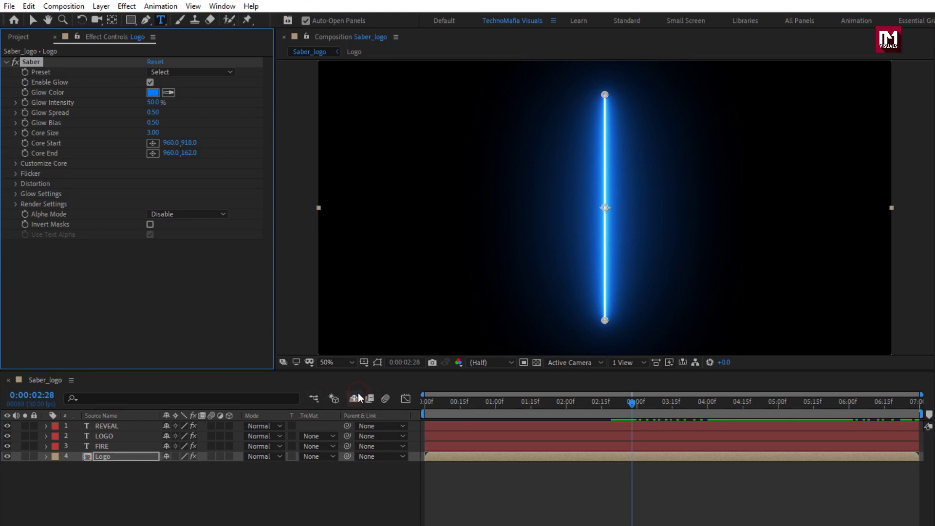
click(136, 444)
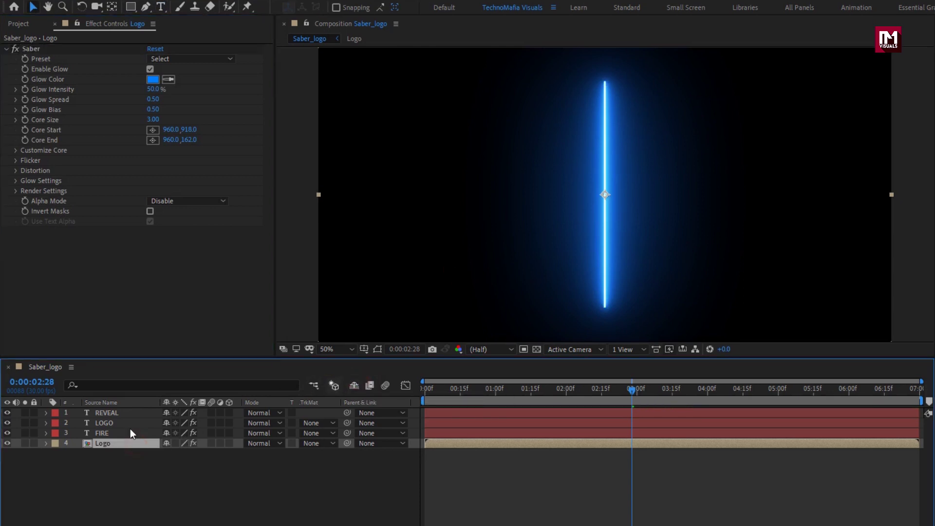
click(15, 149)
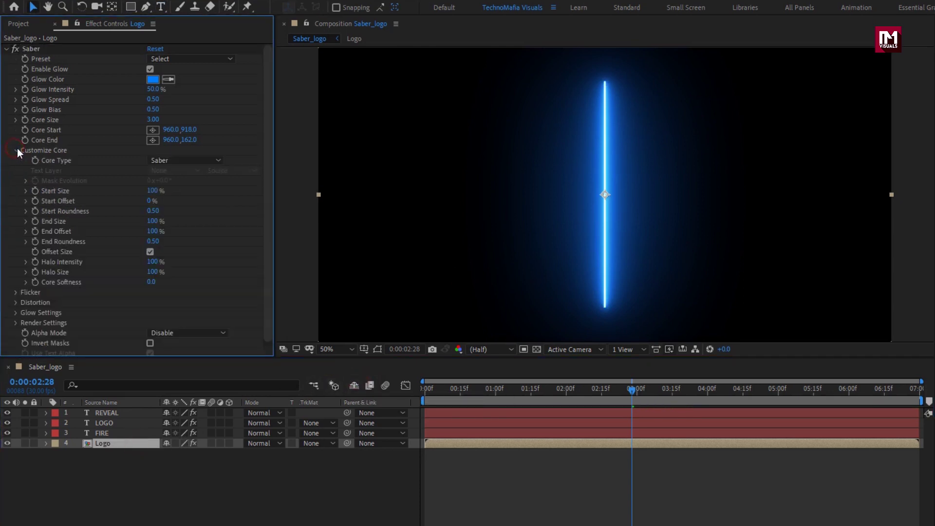
click(195, 160)
click(204, 186)
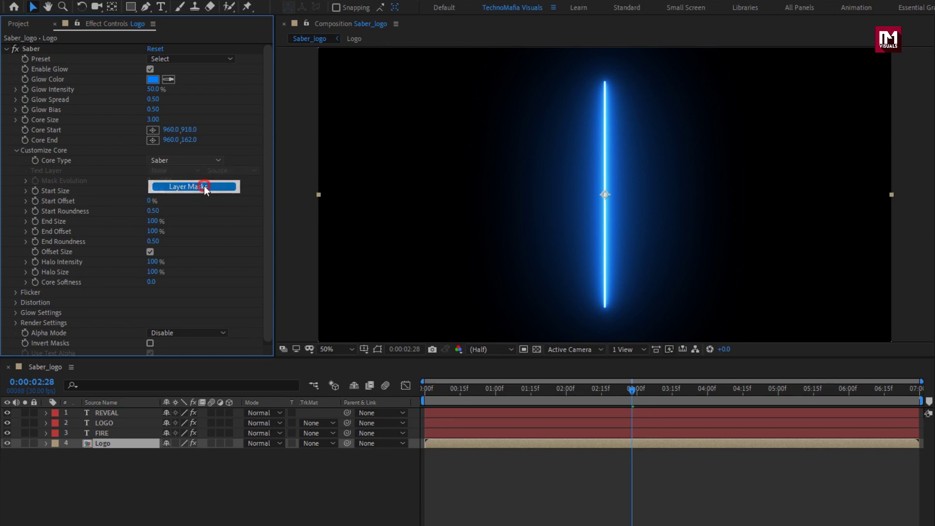
Step: Use Saber's Fire preset on the Logo layer with a glow intensity of 25% and a core size of 2
click(209, 59)
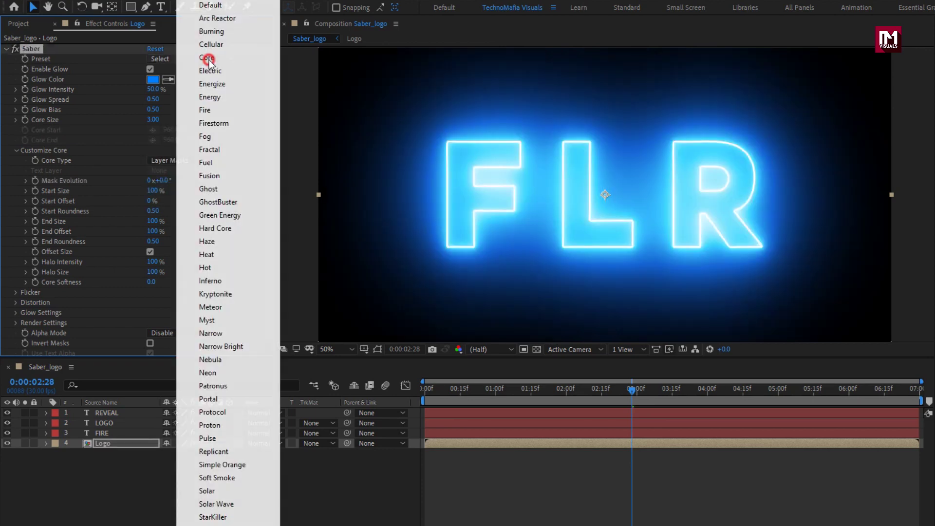
click(212, 110)
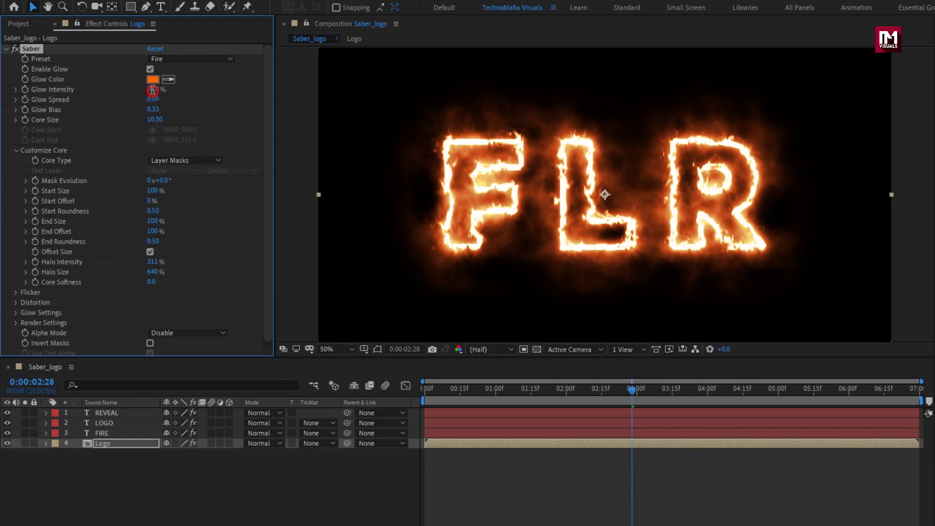
text(25)
key(Return)
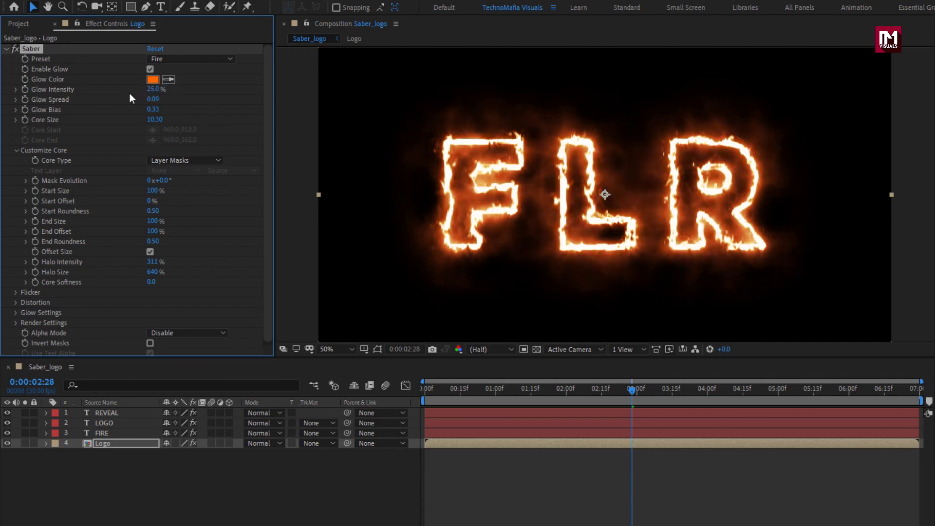
text(2)
key(Return)
Step: Keyframe Saber's Mask Evolution from 0° at 0:00:04:15 to 180° at 0:00:06:29
drag(679, 399, 742, 398)
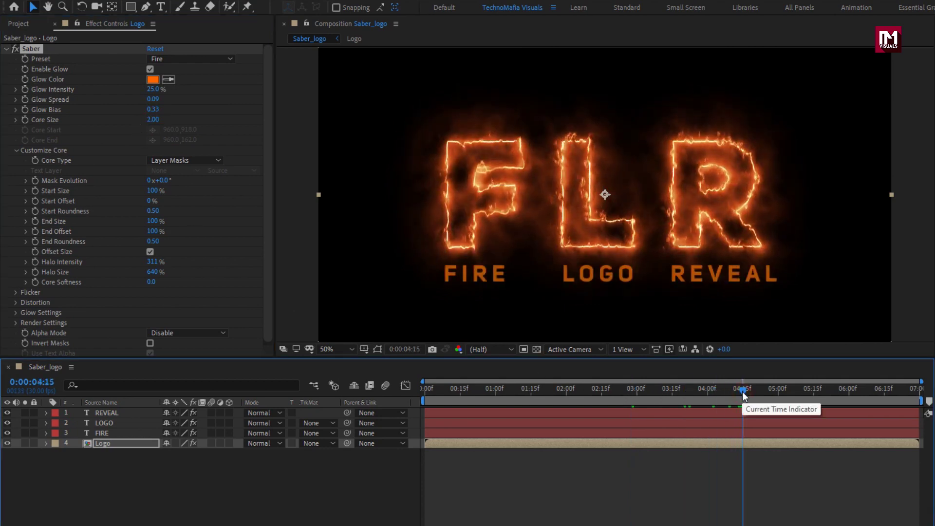
click(35, 178)
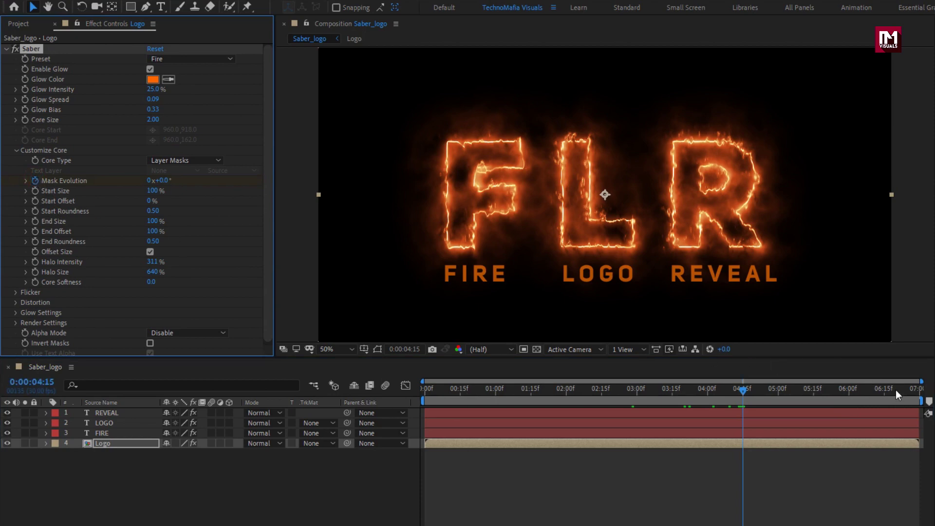
drag(896, 397, 920, 392)
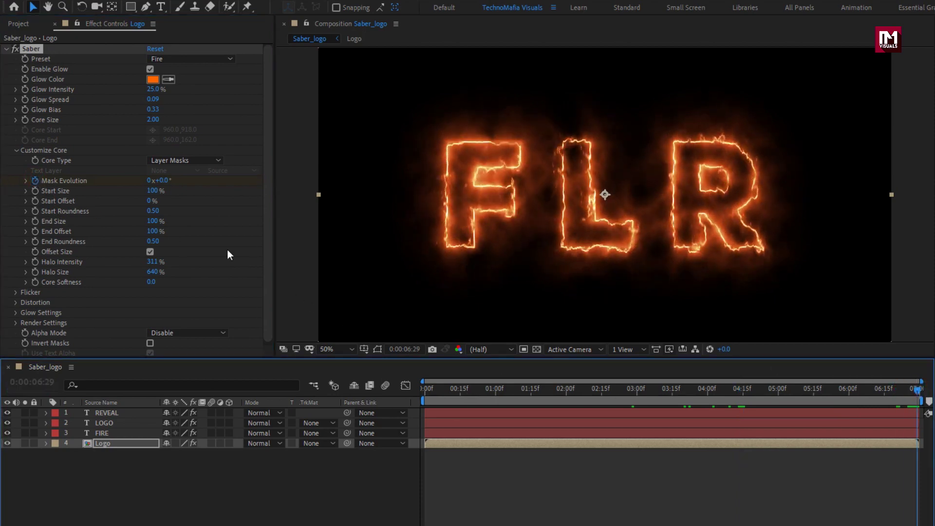
click(162, 180)
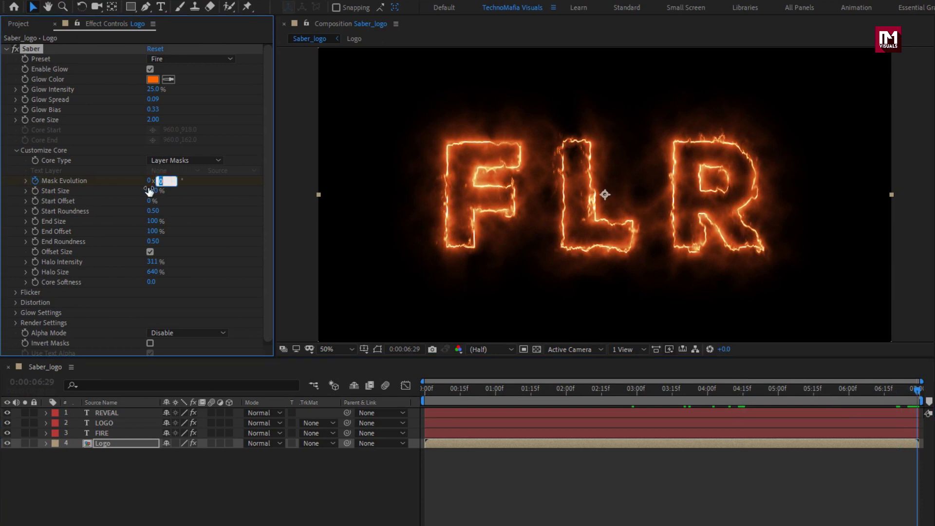
key(Return)
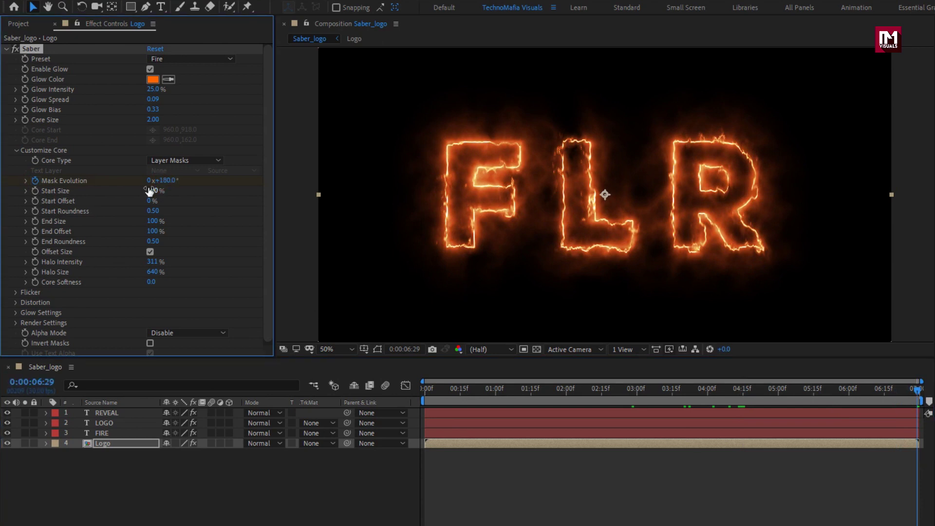
Step: Keyframe Saber's Start Offset at 0% at 0:00:05:20 and at 35% at 0:00:00:00
drag(467, 388, 825, 387)
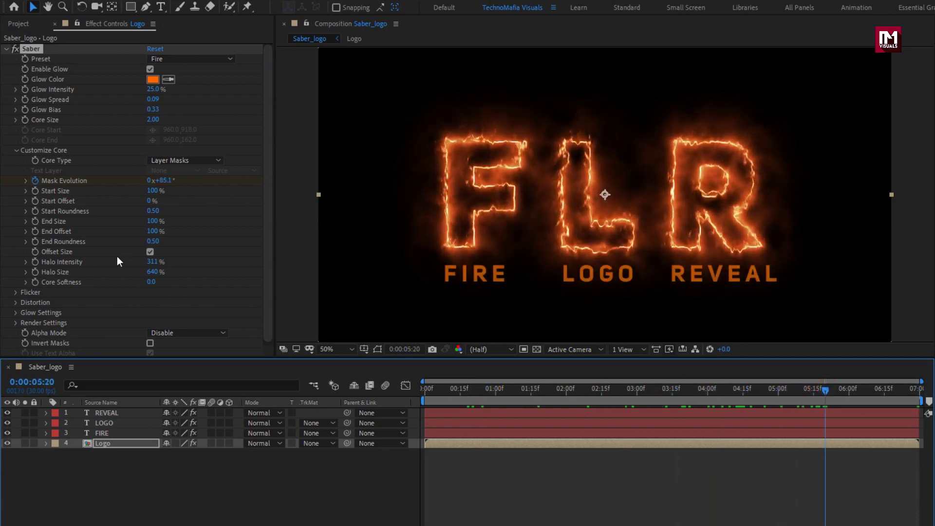
click(38, 202)
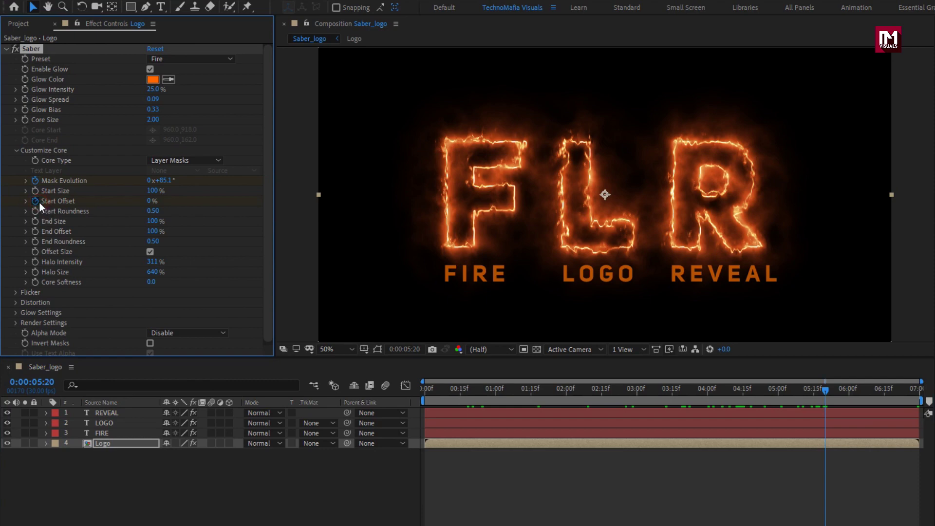
drag(430, 389, 413, 392)
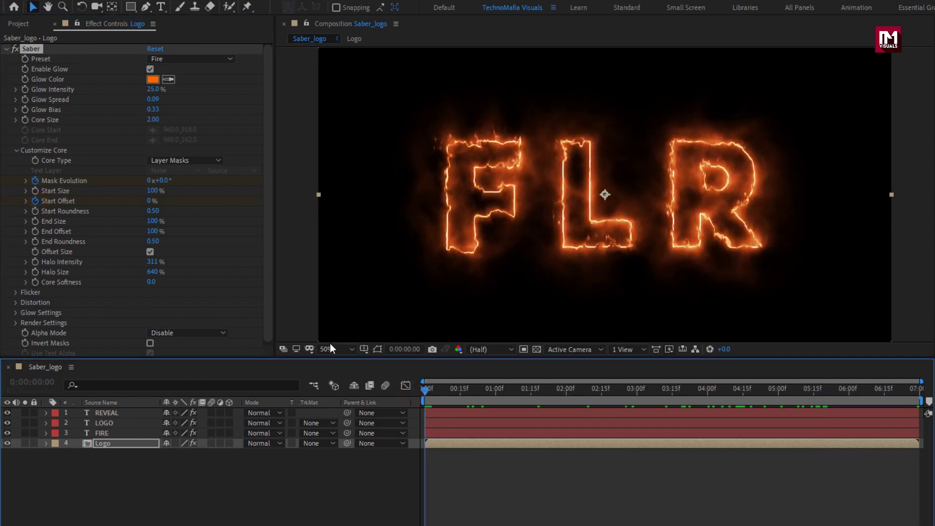
click(150, 203)
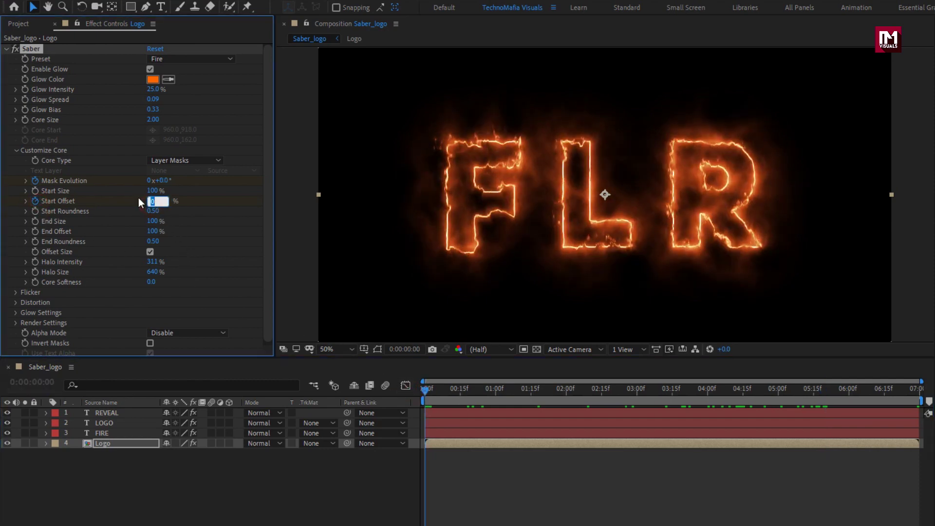
text(35)
key(Return)
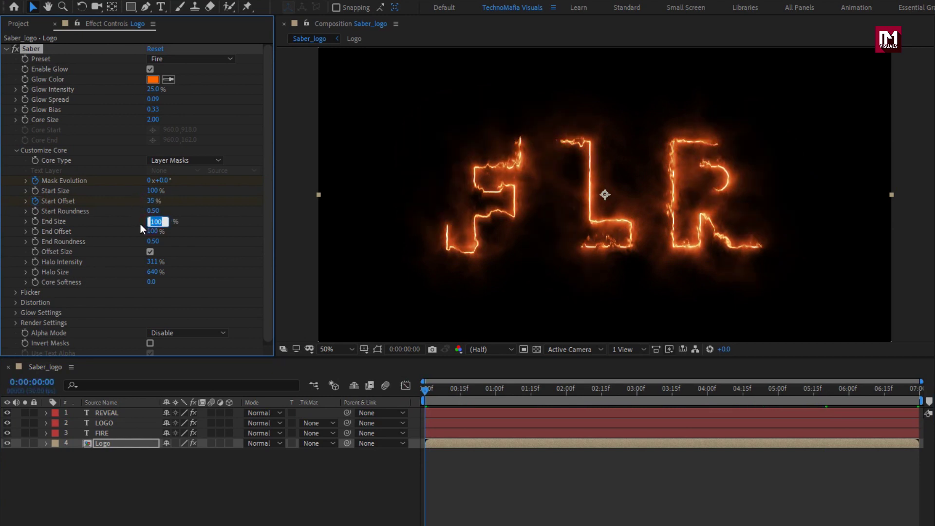
Step: Set Saber's End Size to 0% and scrub the timeline to check how the fire outlines draw on
text(0)
key(Return)
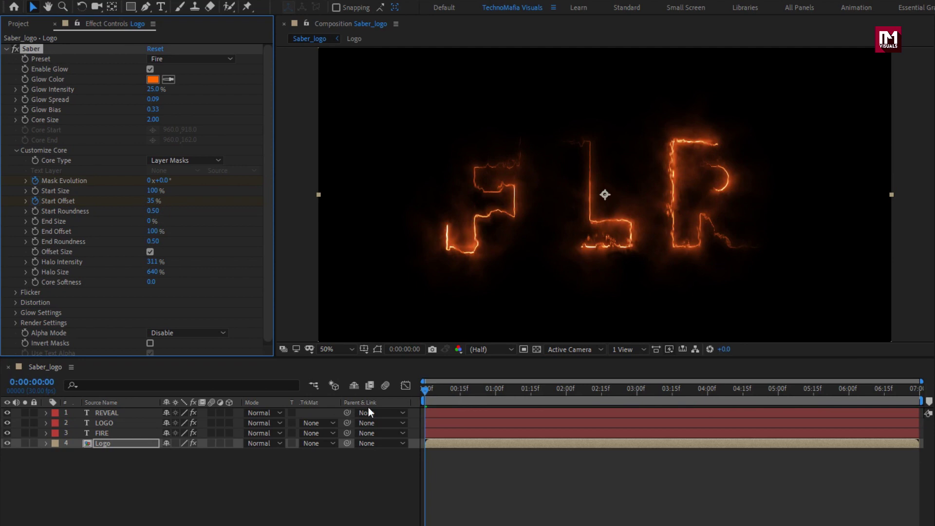
drag(432, 393, 572, 375)
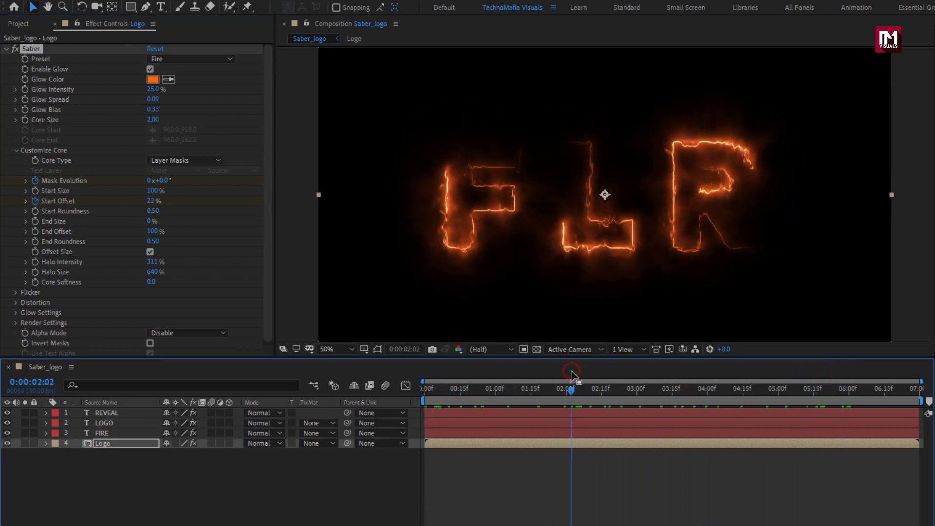
Step: Keyframe Saber's End Offset at 35% at 0:00:03:15 and 0% at 0:00:06:29, then scrub the timeline to check the result
drag(480, 391, 673, 390)
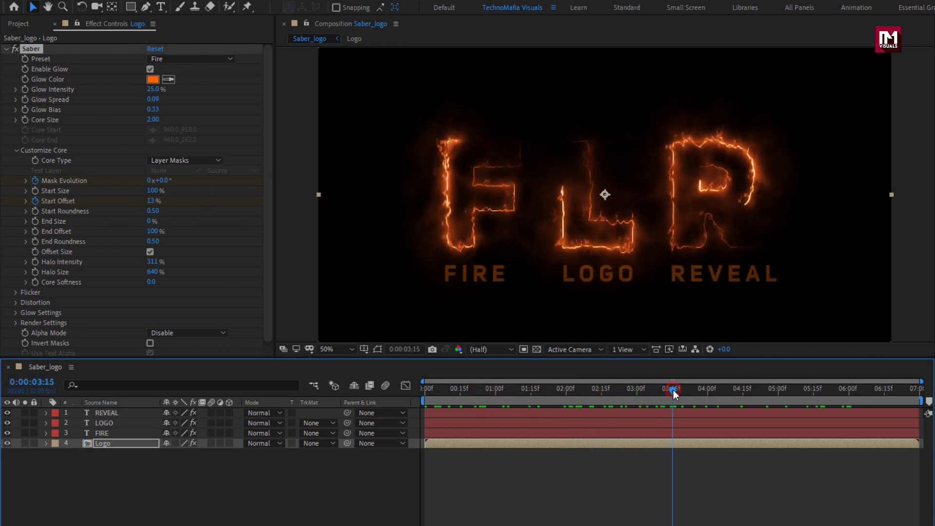
click(36, 232)
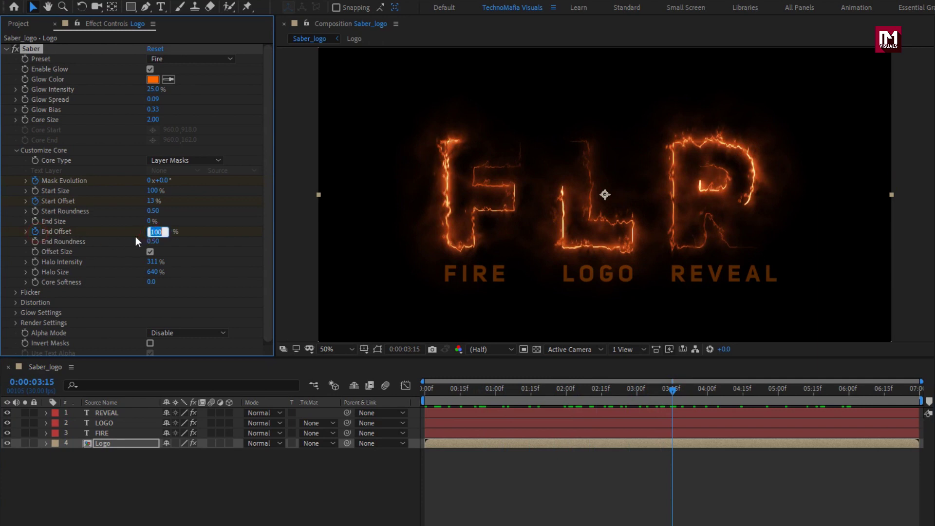
text(35)
key(Return)
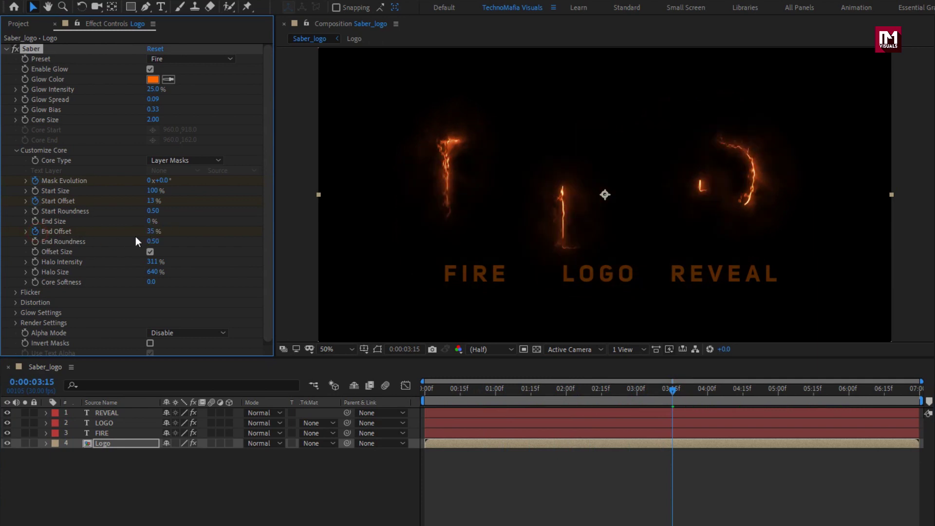
drag(718, 397, 921, 401)
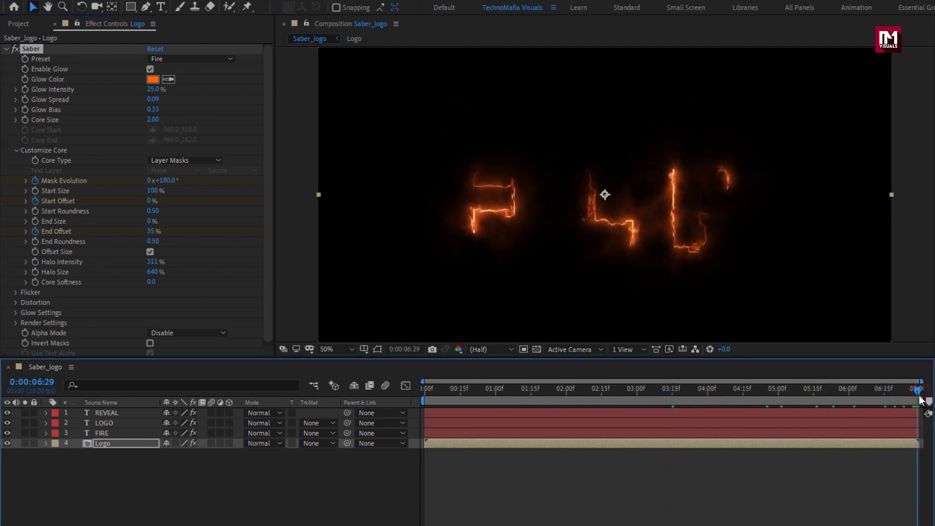
click(152, 232)
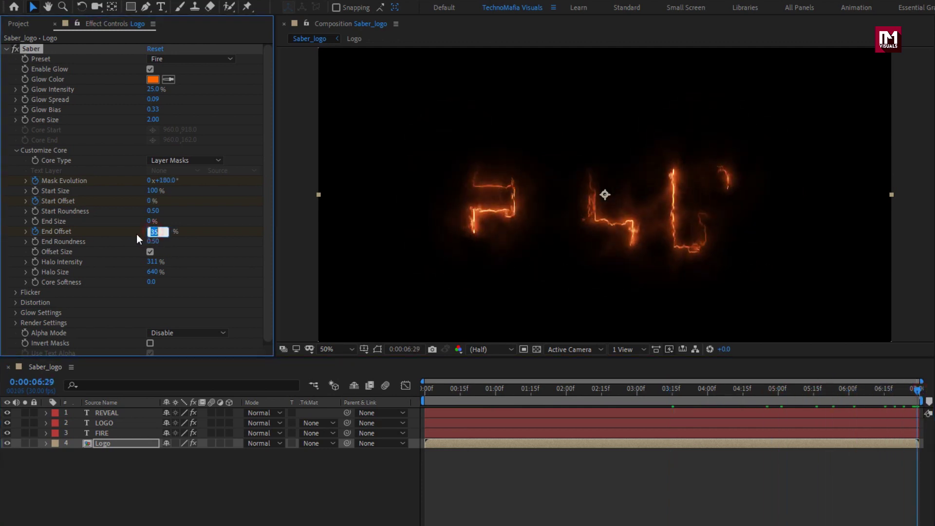
text(0)
key(Return)
mouse_move(428, 392)
mouse_down()
mouse_move(892, 391)
mouse_move(686, 392)
mouse_up()
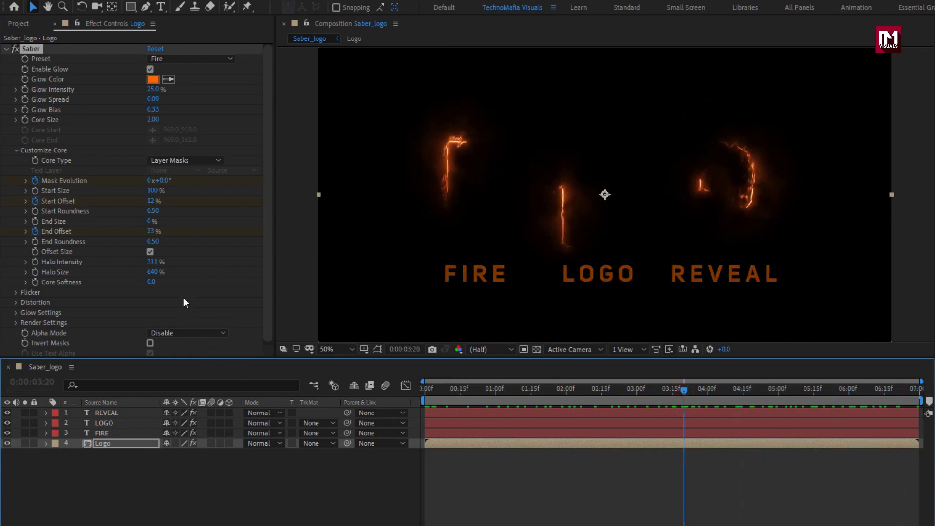
Step: Set Saber's Halo Intensity to 150% and Halo Size to 300%
click(154, 263)
text(150)
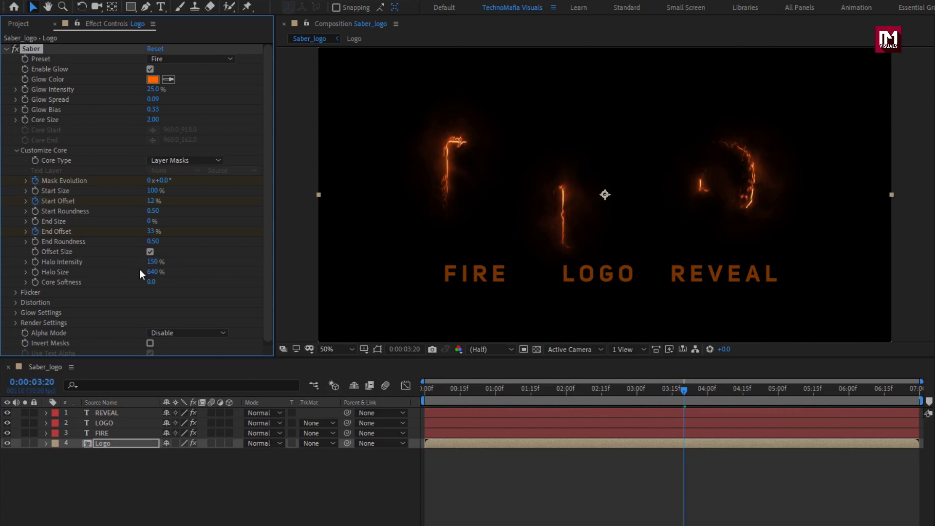
click(150, 271)
text(30)
Step: Change the Composite Settings option in Saber's Render Settings from Black to another mode
scroll(65, 315, down, 1)
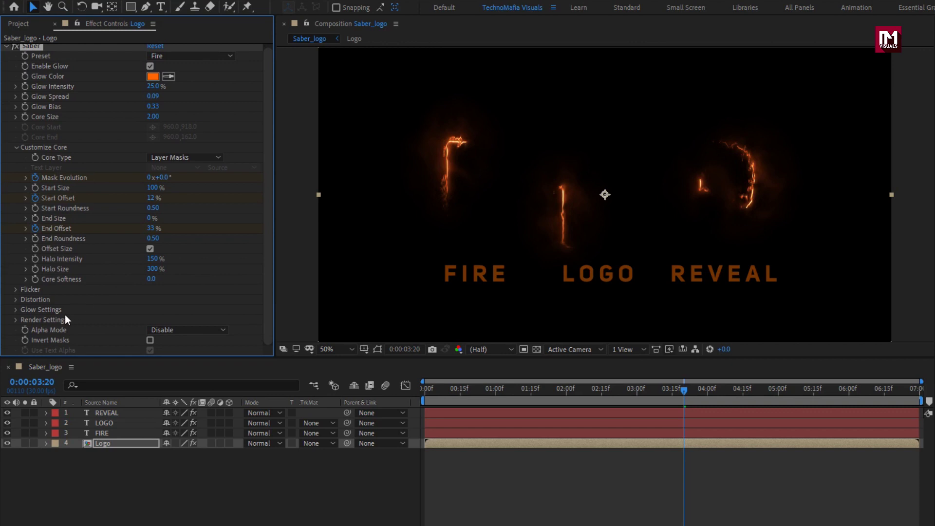
click(15, 319)
scroll(16, 320, down, 3)
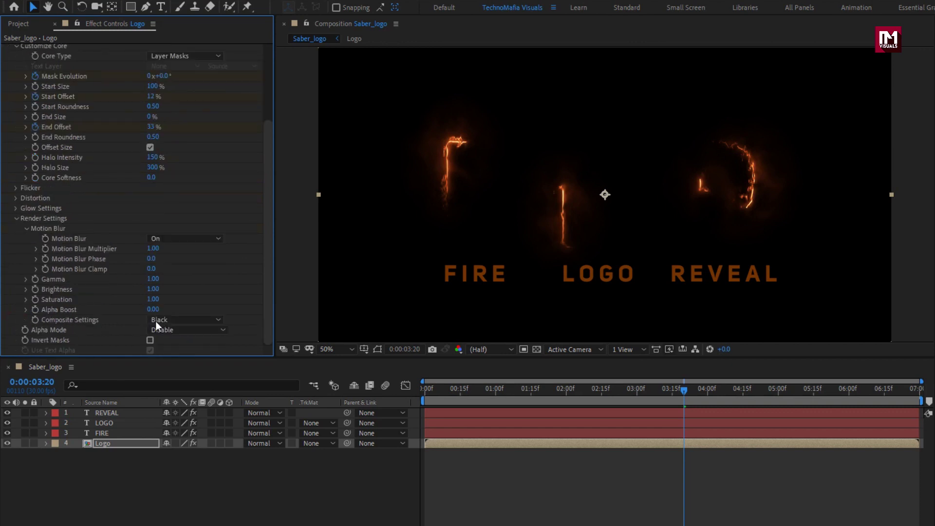
click(149, 320)
click(203, 332)
Step: Reveal the Logo layer's keyframes and apply Easy Ease to all Mask Evolution, Start Offset and End Offset keyframes of Saber
key(u)
click(119, 443)
key(u)
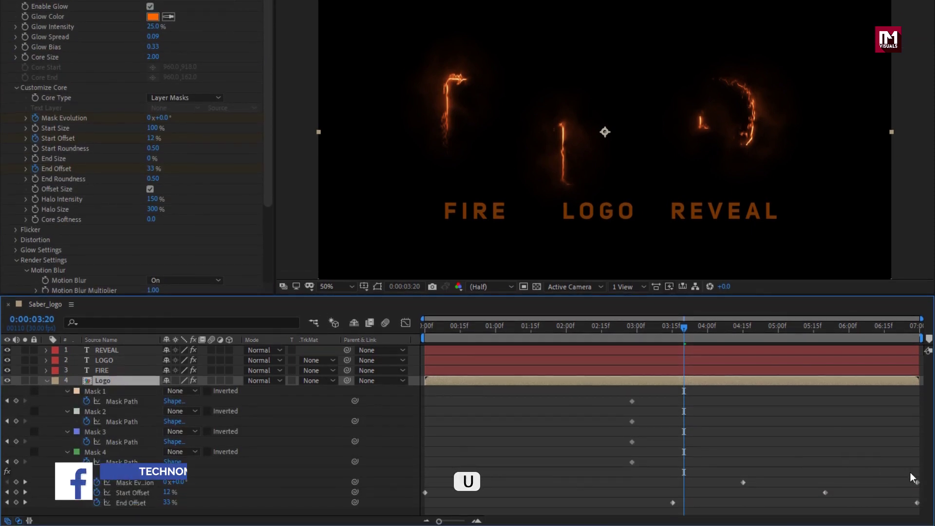
drag(919, 472, 419, 506)
right_click(425, 491)
mouse_move(480, 483)
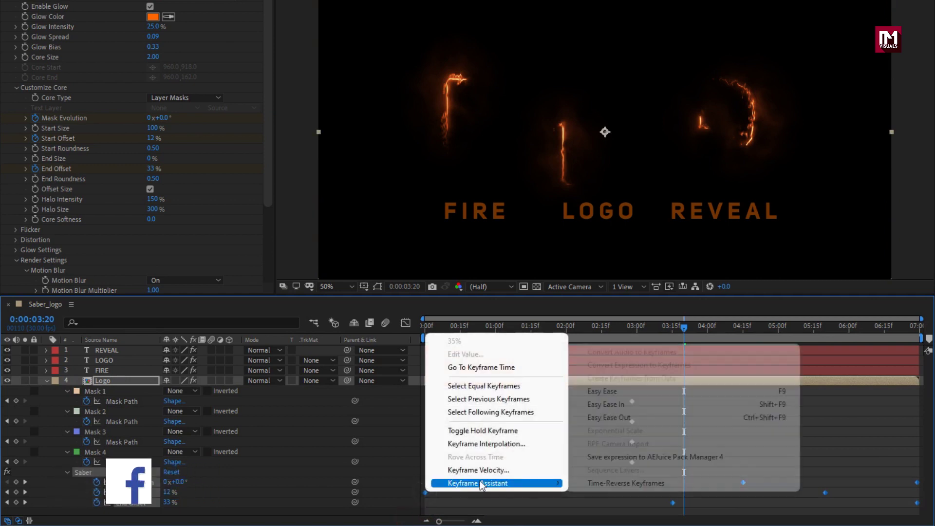
click(596, 391)
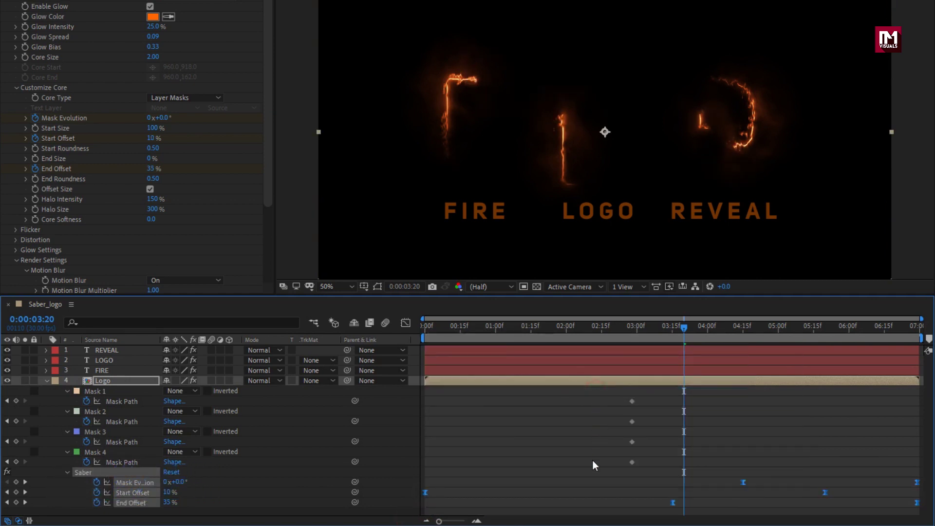
click(589, 484)
Step: Reshape the Start Offset speed curve in the Graph Editor so it peaks earlier and eases out long, and scrub to check it
drag(571, 495, 412, 501)
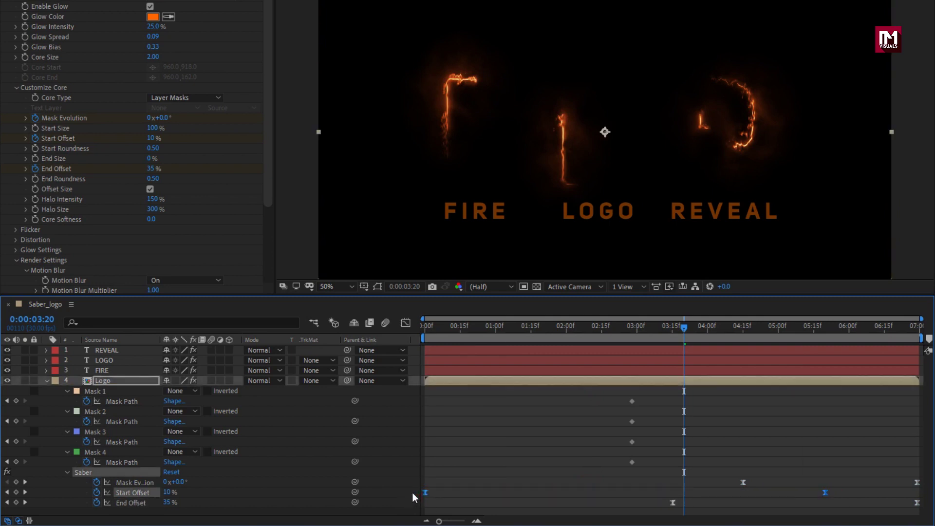
click(406, 324)
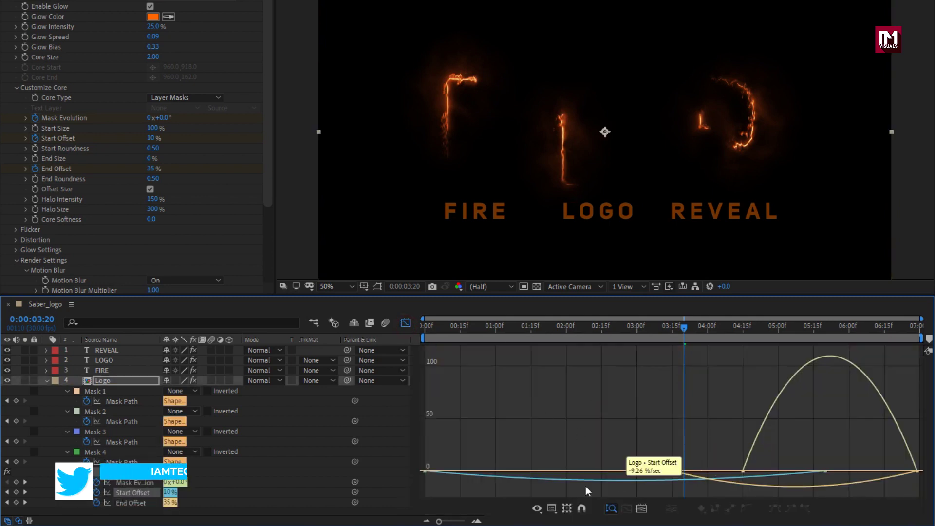
click(540, 481)
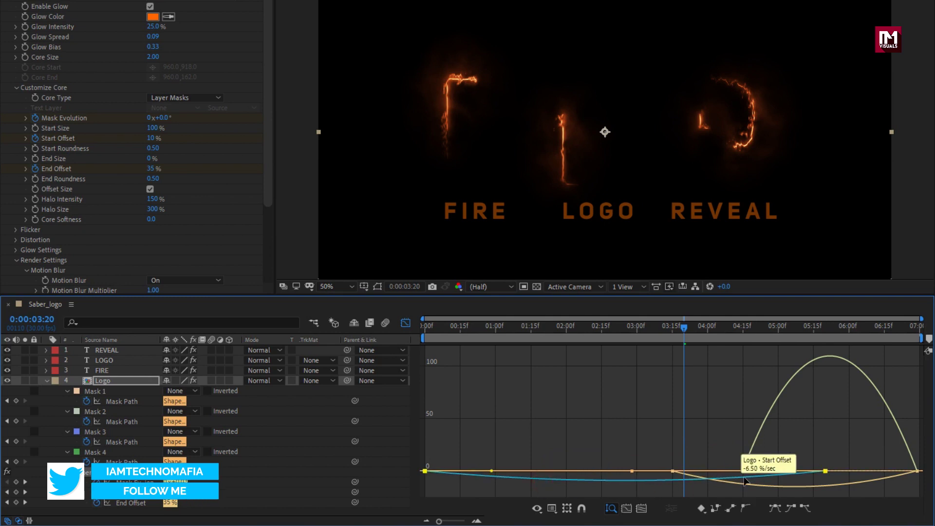
drag(758, 471, 680, 473)
drag(492, 471, 507, 471)
drag(680, 472, 655, 475)
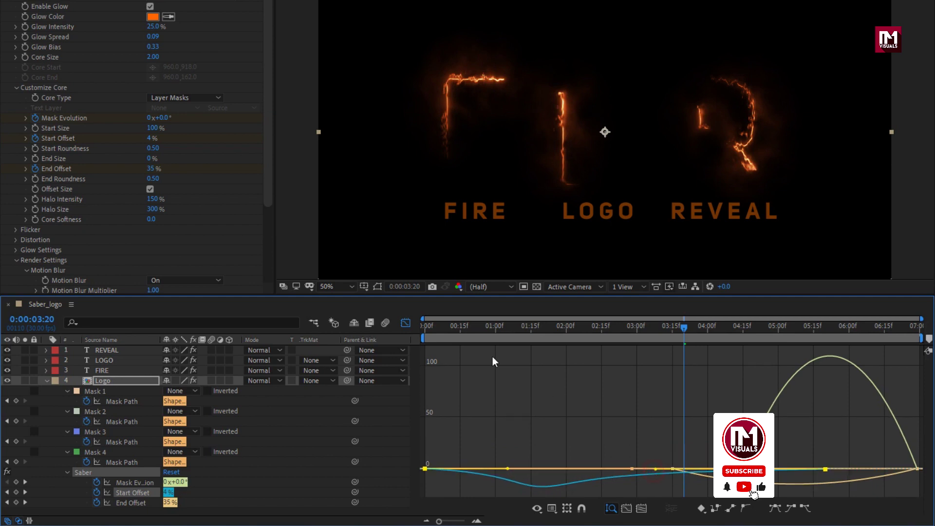
drag(445, 330, 719, 335)
Step: Return to the layer bar view, collapse the Logo layer and duplicate it
key(ctrl+d)
click(407, 323)
click(47, 381)
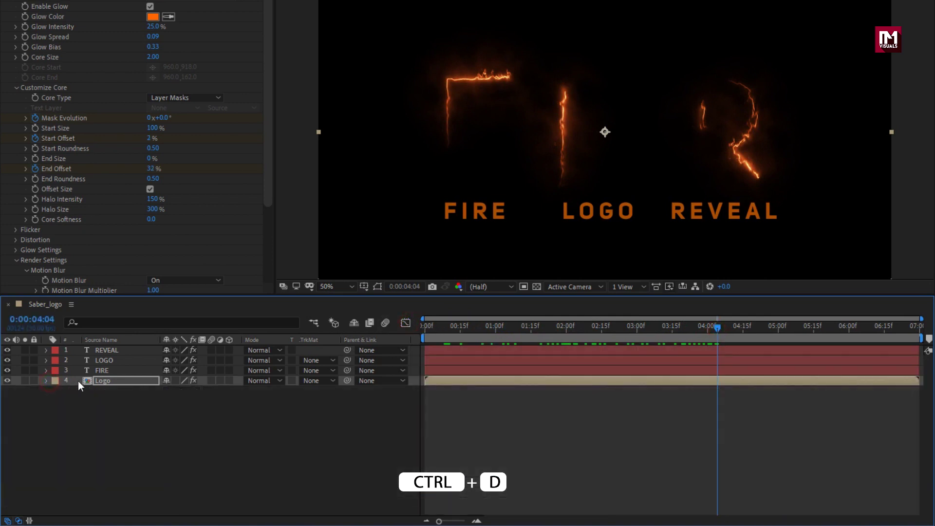
click(98, 380)
key(ctrl+d)
Step: On the upper Logo copy, move Saber's first Mask Evolution keyframe to 0:00:03:15 and set it to 180°
key(u)
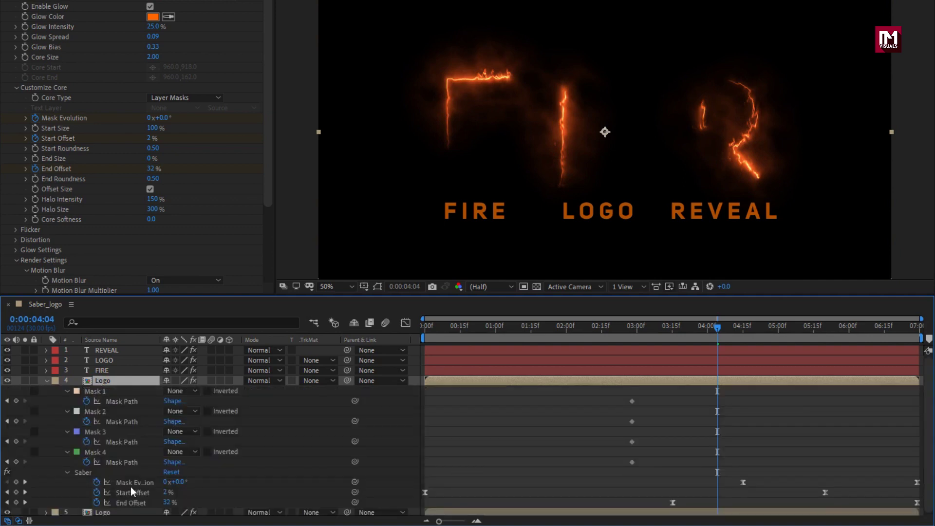
click(25, 482)
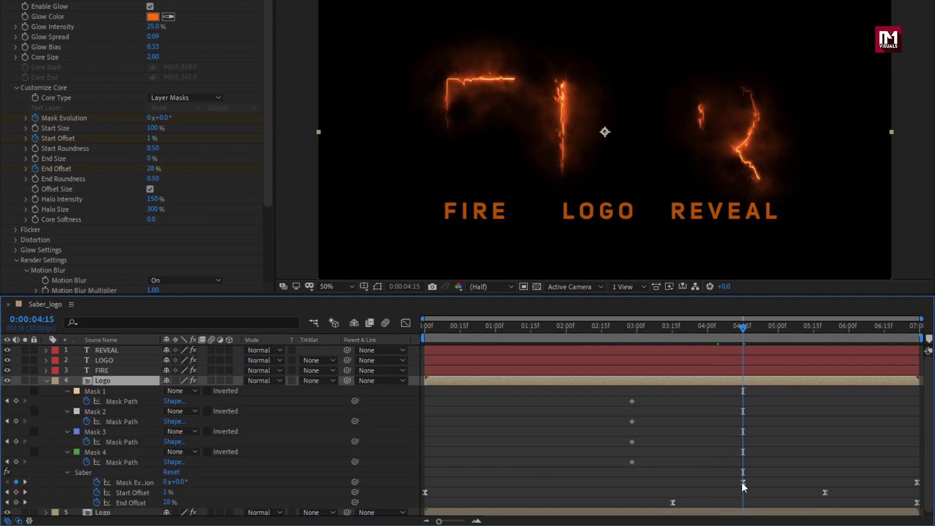
drag(744, 487, 691, 484)
click(671, 338)
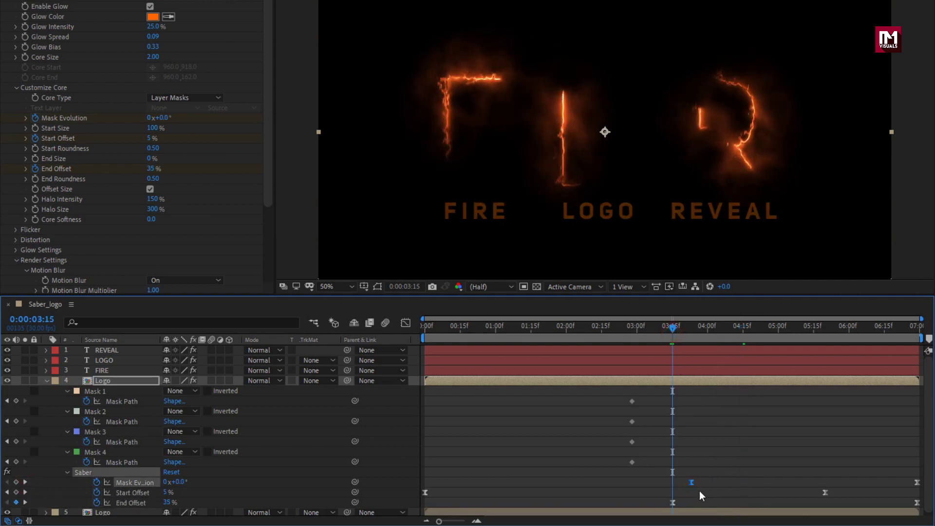
drag(674, 487, 674, 485)
click(182, 482)
text(180)
key(Return)
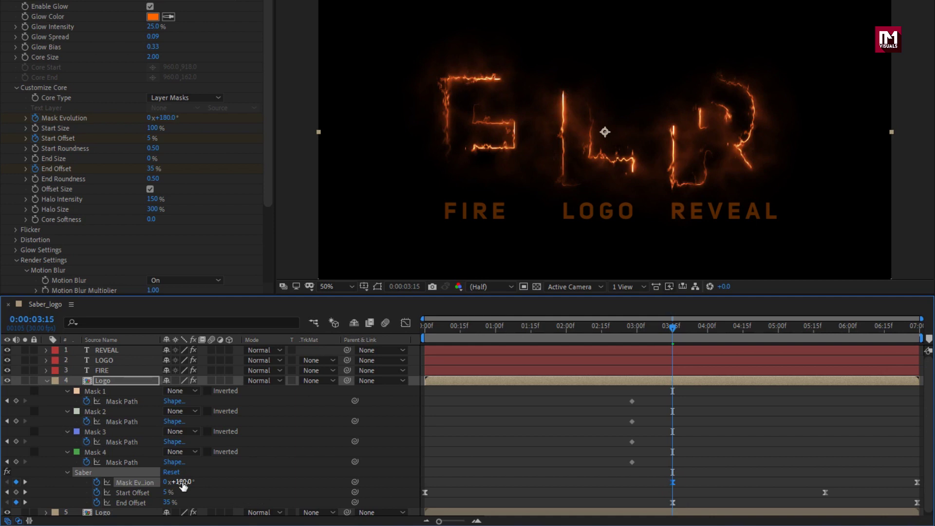
Step: Set the upper Logo copy's Mask Evolution keyframe at 0:00:06:29 to 0°, scrub the timeline to check it and collapse the layer
click(27, 482)
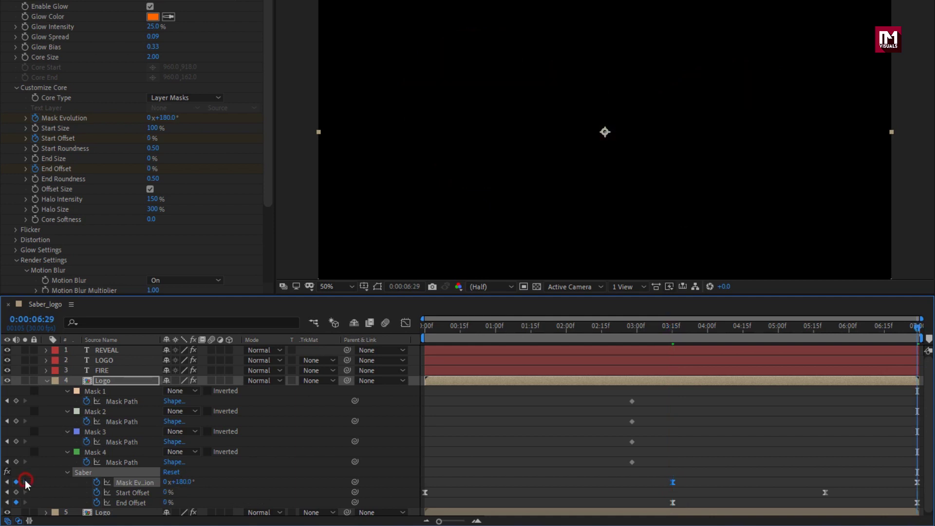
text(0)
key(Return)
mouse_move(433, 335)
mouse_down()
mouse_move(900, 336)
mouse_move(486, 343)
mouse_up()
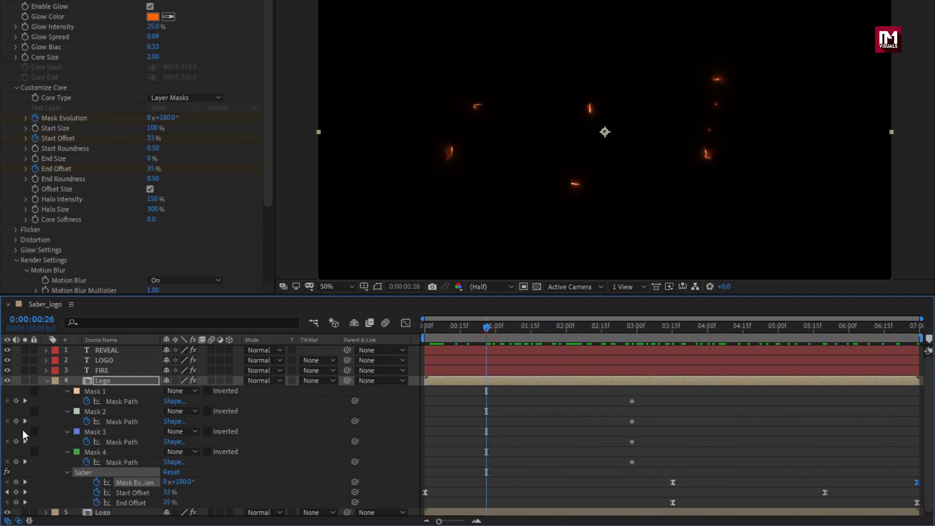
click(46, 381)
Step: Create a 1920 x 1080 composition named Logo_reveal at 30 fps with a duration of 0:00:07:00
key(ctrl+n)
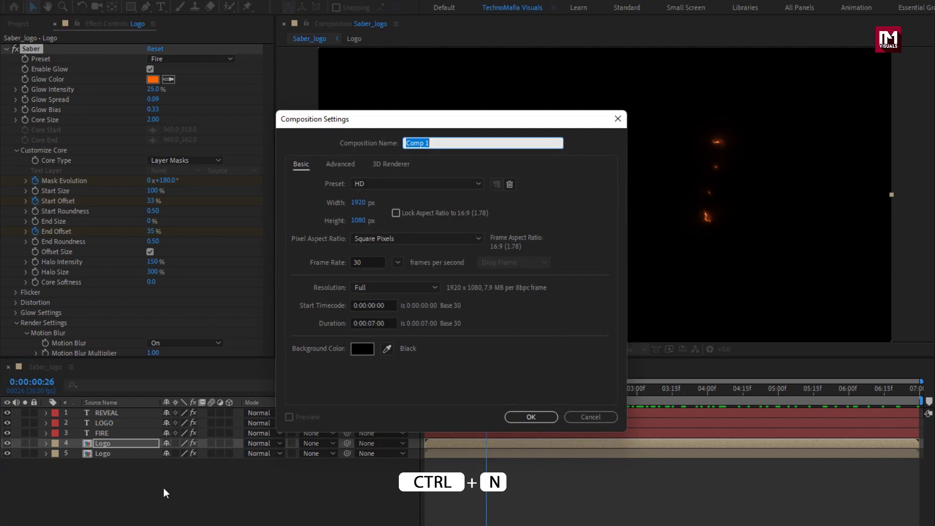
text(Logo_reveal)
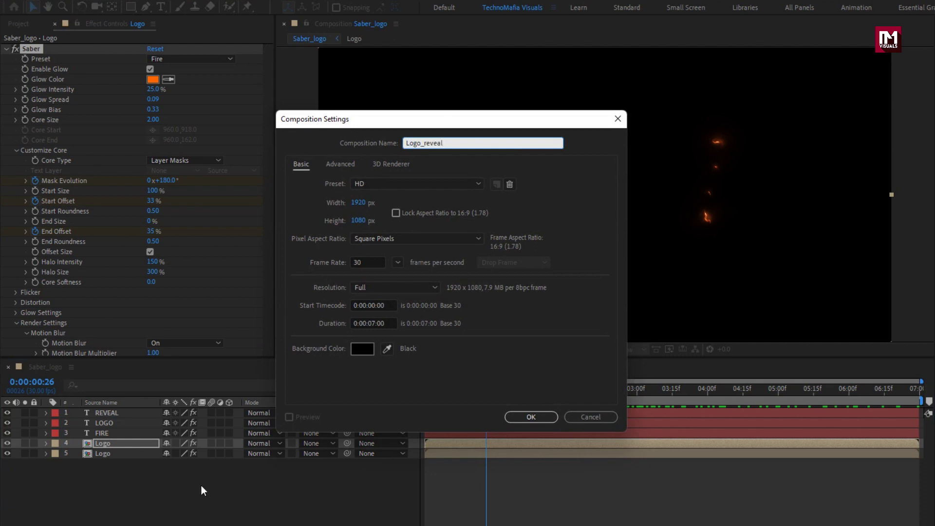
click(520, 418)
Step: Add a black 1920 x 1080 solid named BG to the Logo_reveal composition
right_click(237, 424)
mouse_move(334, 432)
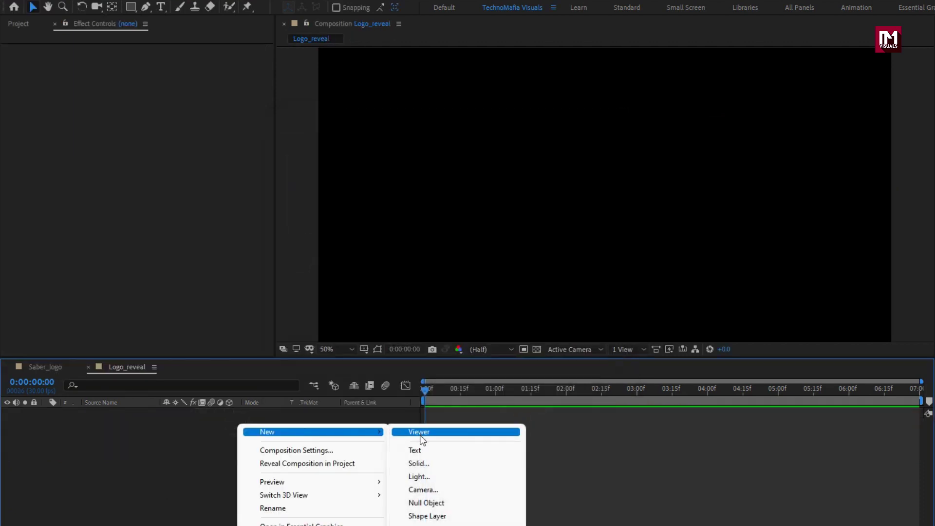
click(429, 465)
text(BG)
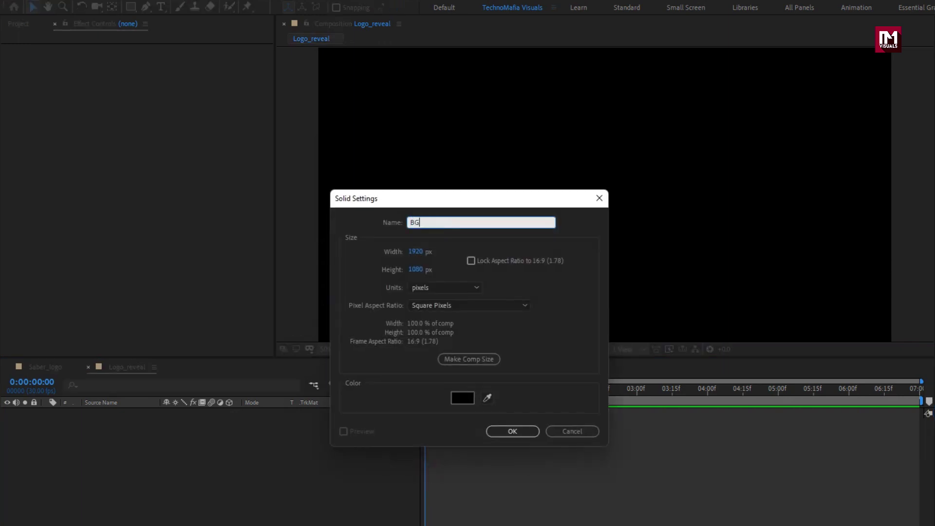
click(512, 431)
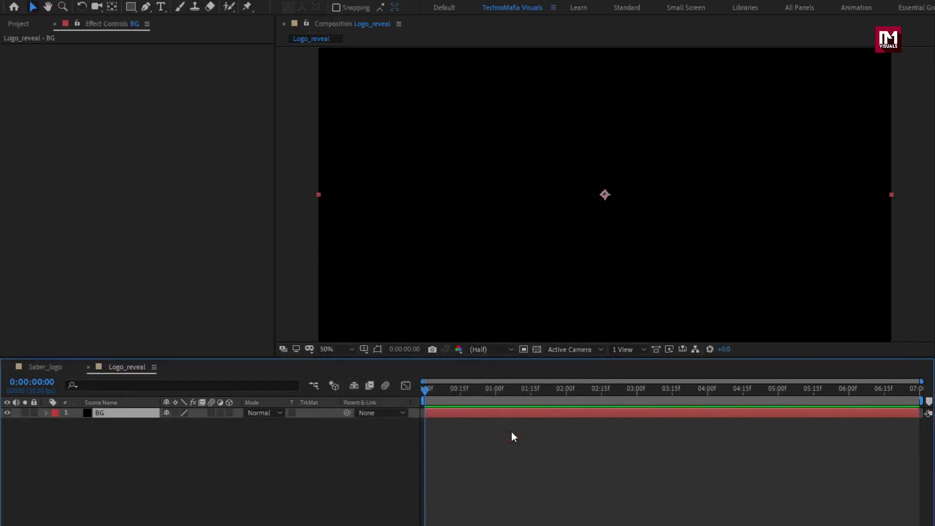
Step: Place the Saber_logo composition above BG in Logo_reveal and go to 0:00:02:27
click(17, 24)
drag(42, 165, 139, 413)
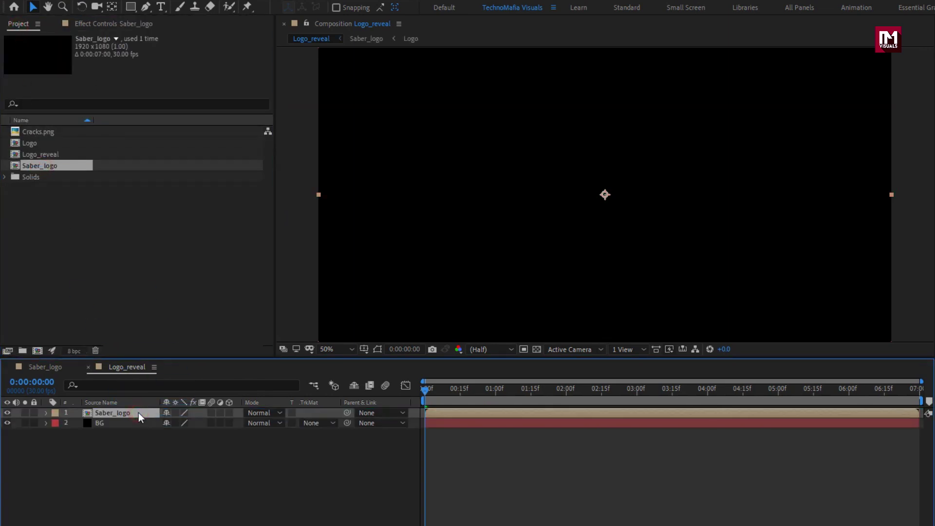
drag(620, 394, 629, 394)
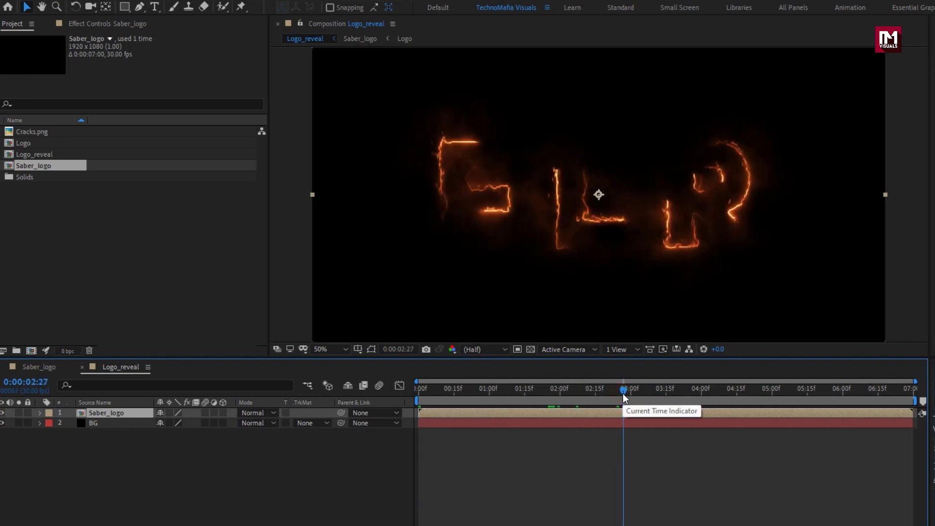
Step: Apply Fast Box Blur to the Saber_logo layer with a Blur Radius of 70 and 1 iteration
click(864, 25)
click(858, 38)
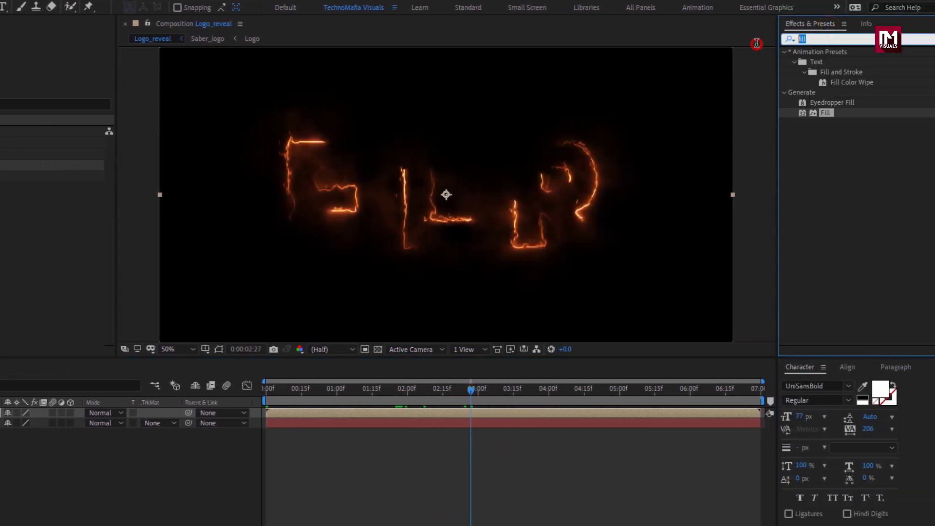
text(fast)
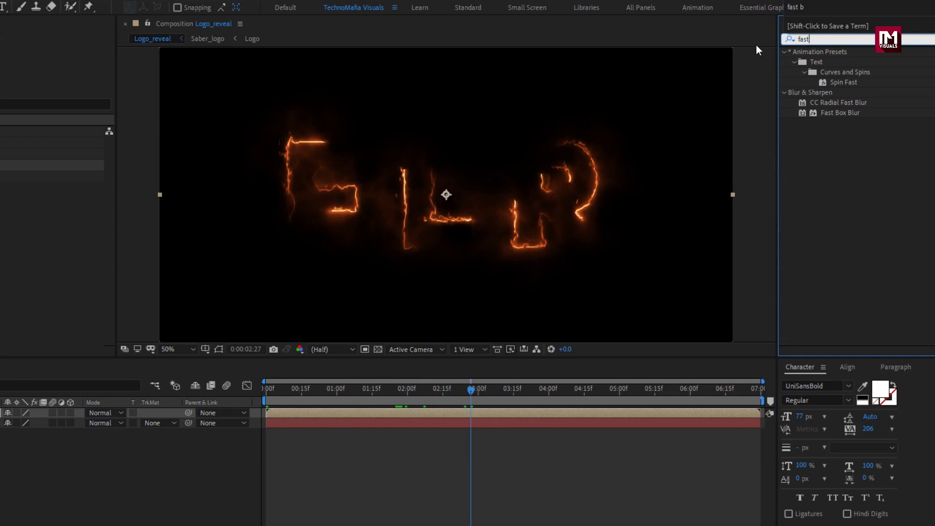
double_click(837, 112)
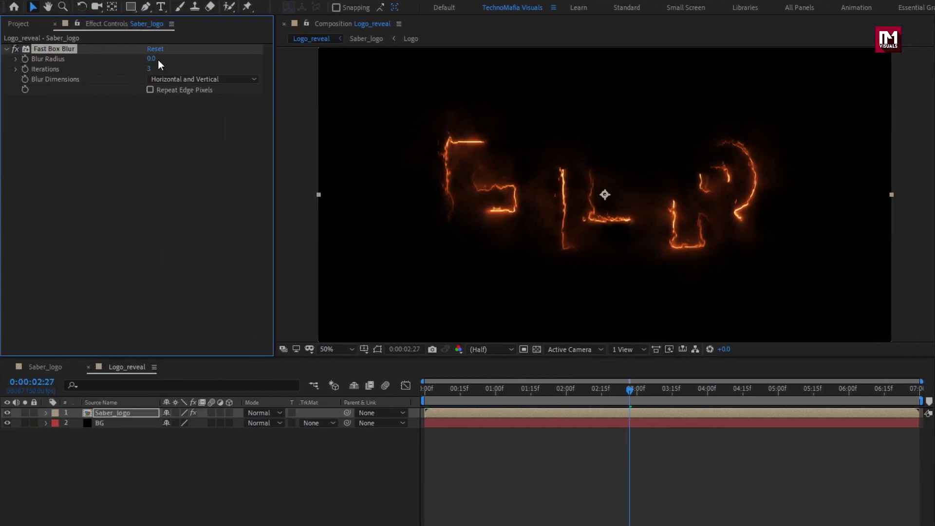
text(70)
key(Return)
text(1)
key(Return)
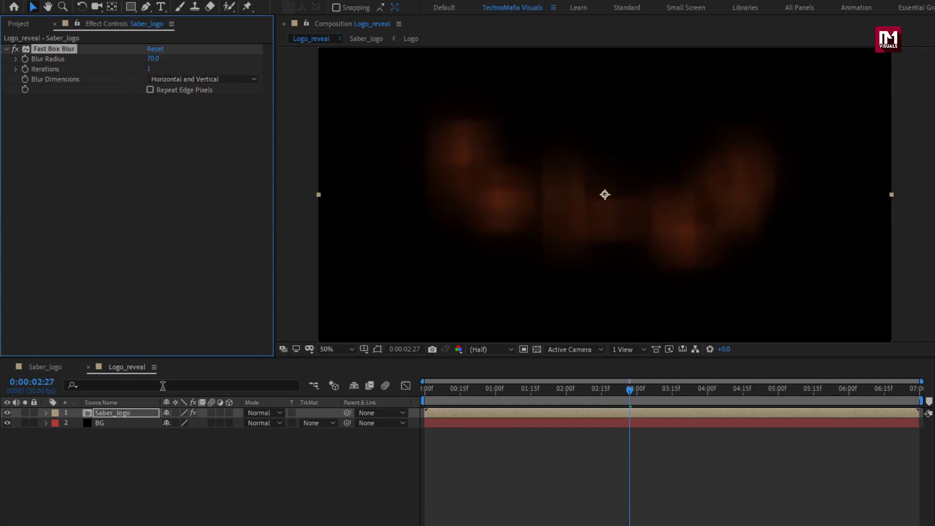
Step: Set the Saber_logo layer's blending mode to Screen and its opacity to 25%
click(250, 412)
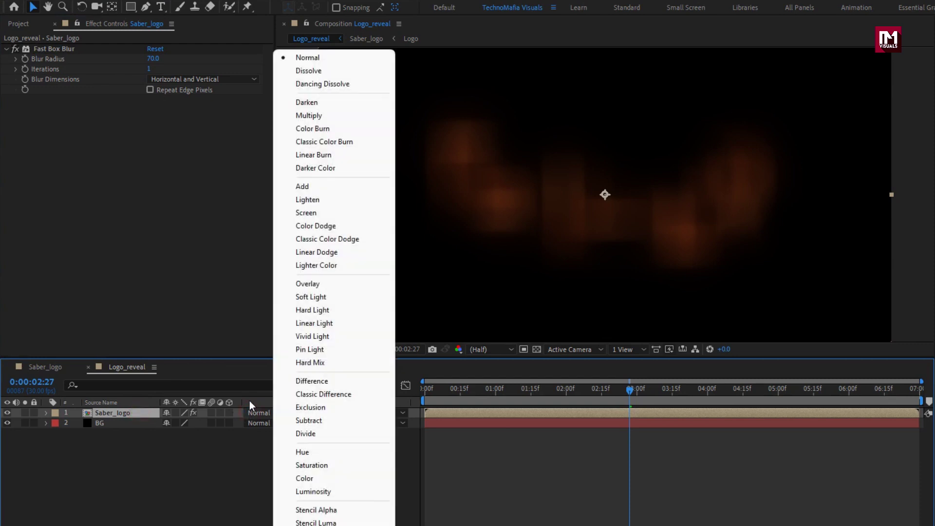
click(297, 212)
key(t)
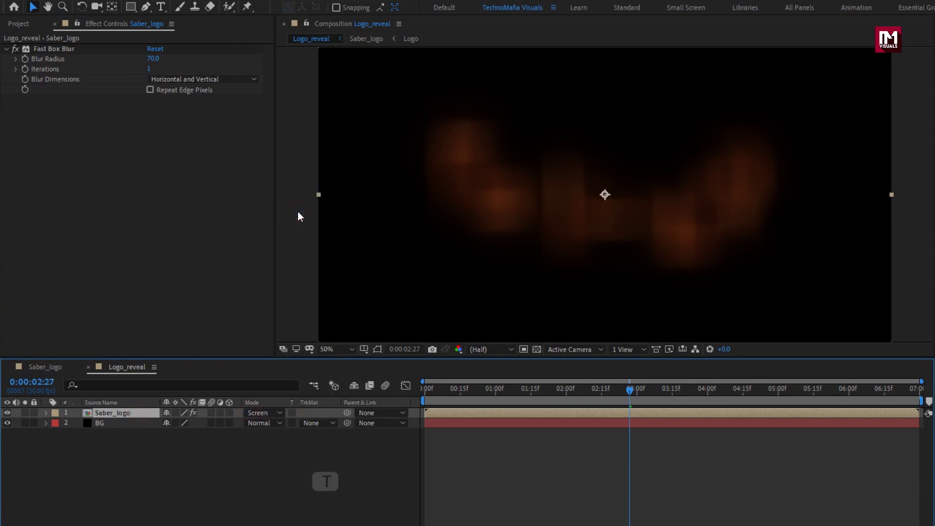
key(t)
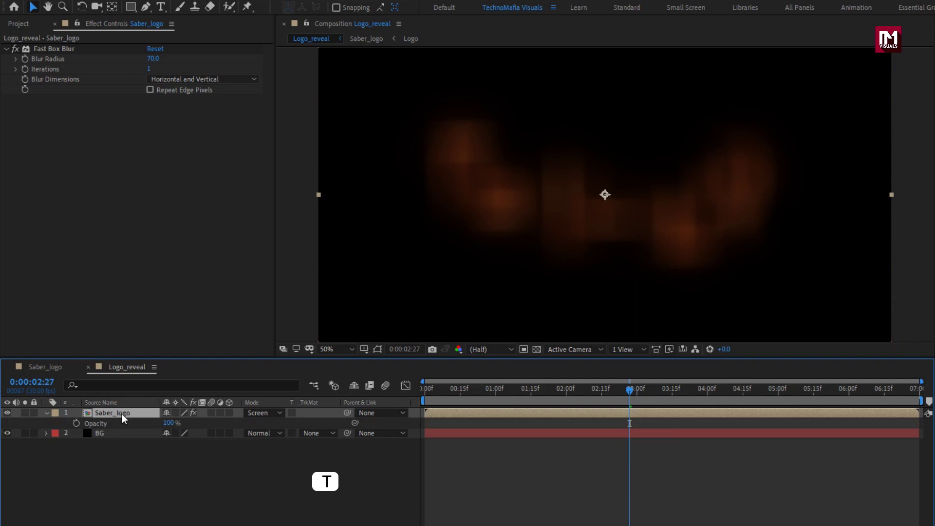
text(25)
key(Return)
Step: Duplicate the blurred Saber_logo layer and set the upper copy's opacity to 100%
click(142, 414)
key(ctrl+d)
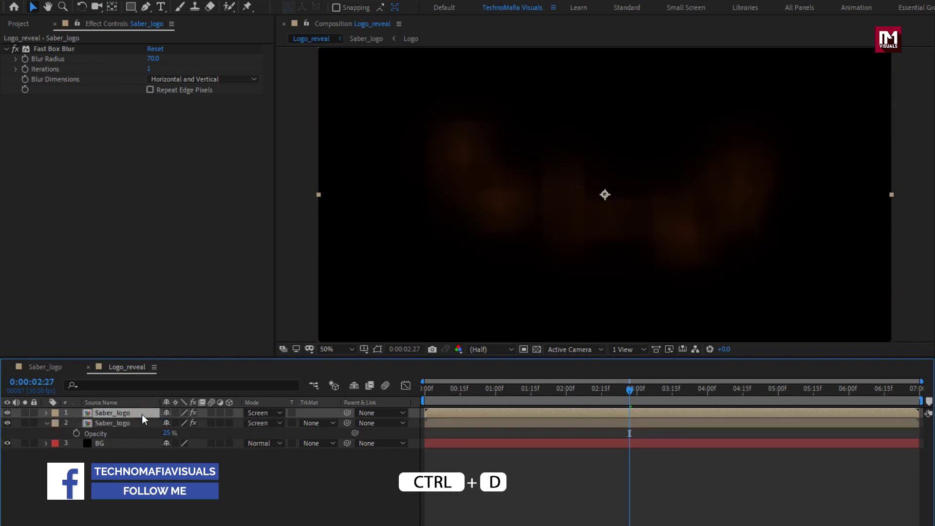
key(t)
click(168, 423)
text(100)
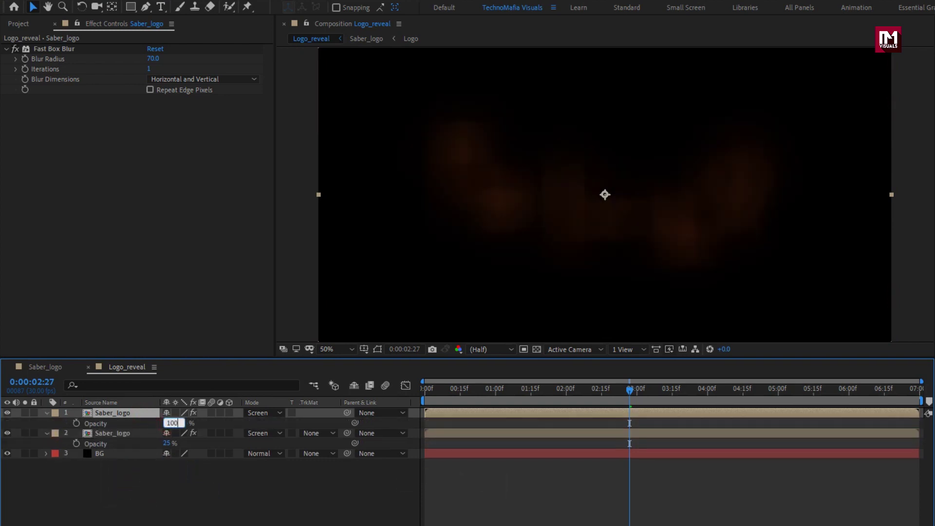
key(Return)
Step: Set the Fast Box Blur radius of the upper Saber_logo layer to 2 and collapse both Saber_logo layers
click(142, 413)
click(152, 59)
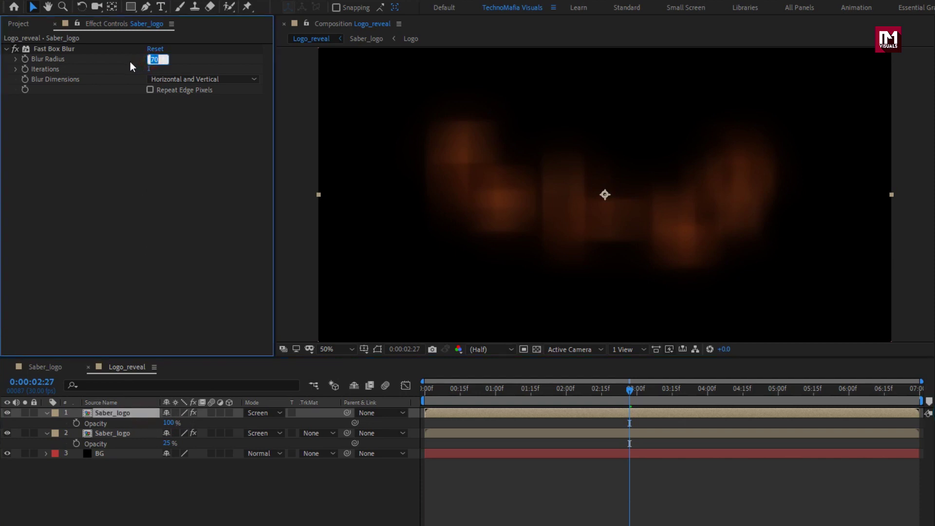
text(2)
key(Return)
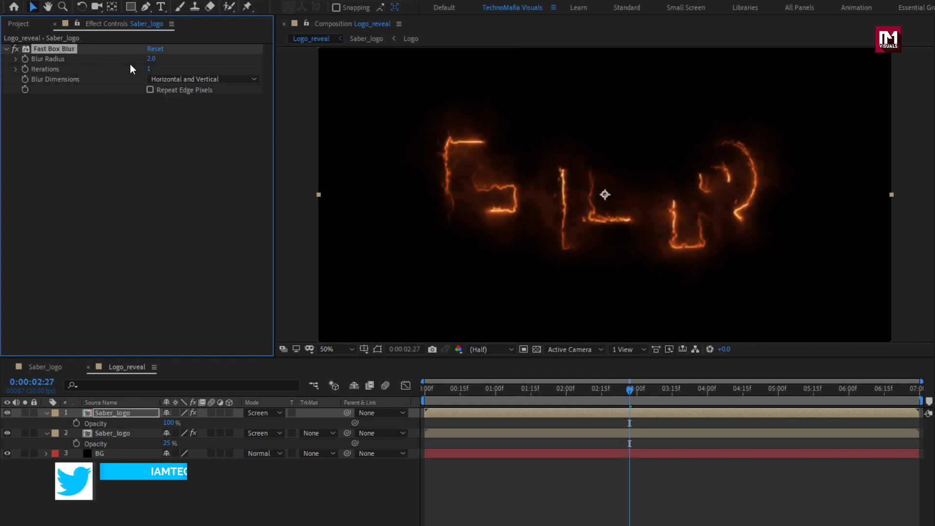
click(47, 413)
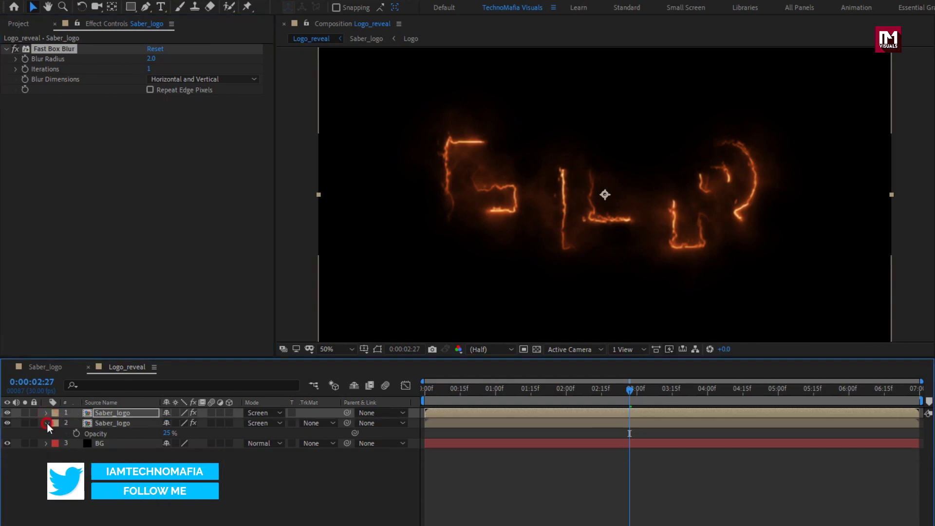
click(47, 423)
Step: Place Cracks.png above the Saber_logo layers in Logo_reveal and scale it to 49%
click(18, 24)
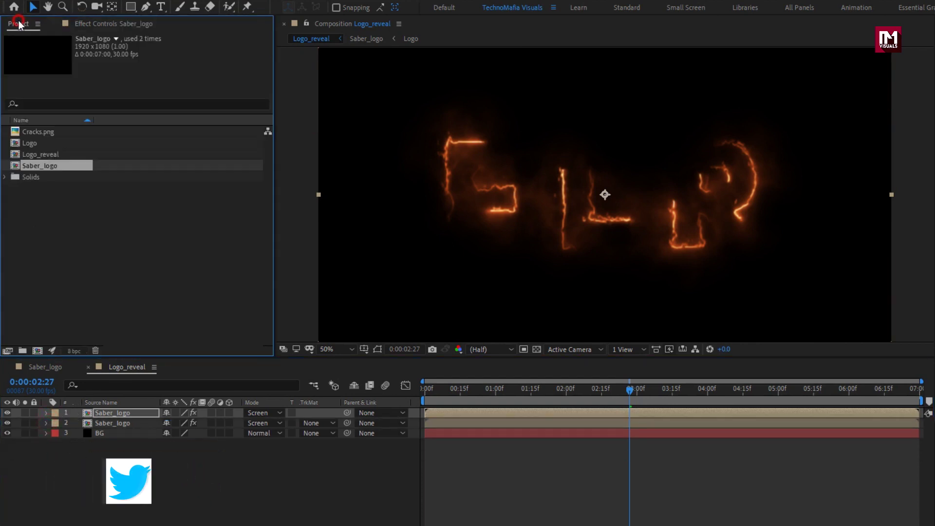
drag(28, 131, 119, 411)
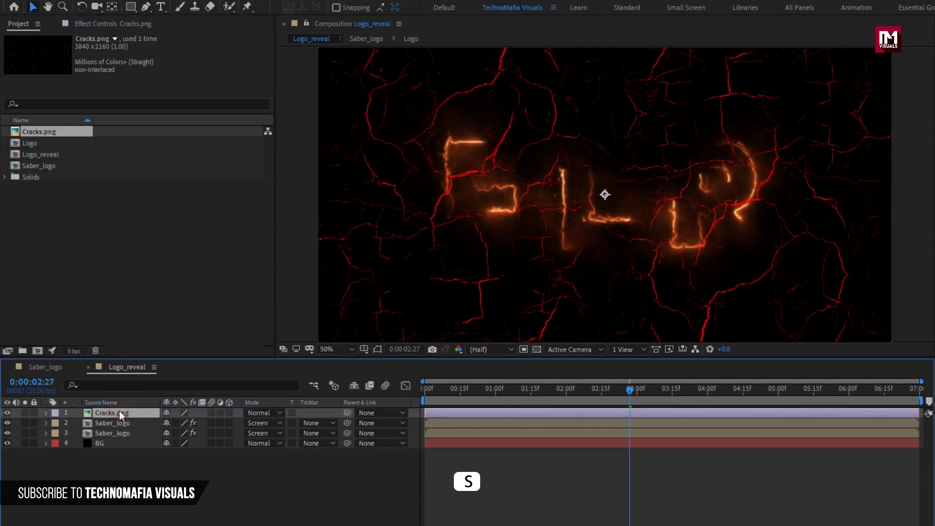
key(s)
drag(181, 423, 168, 425)
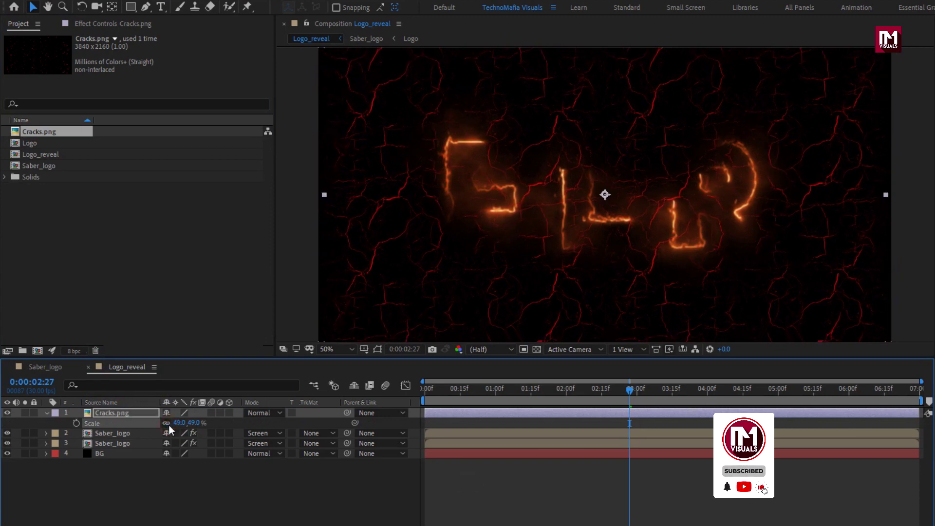
click(47, 413)
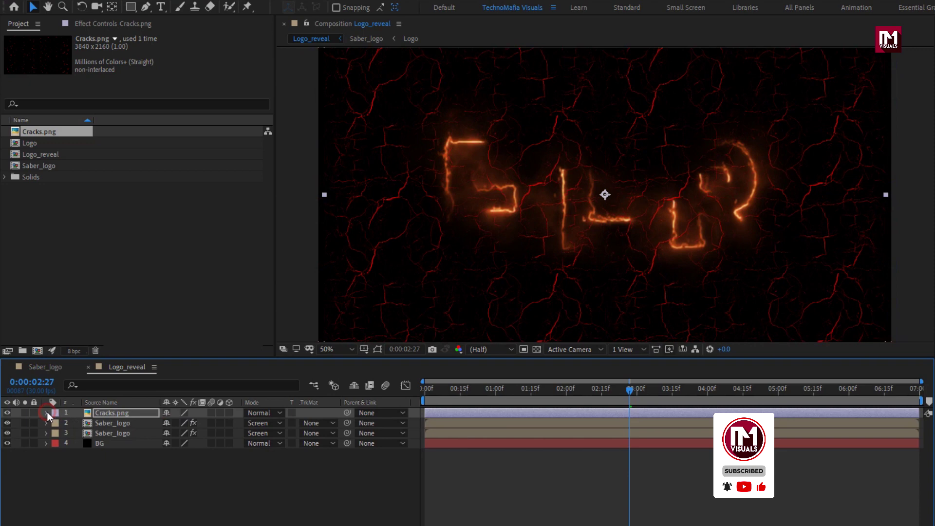
Step: Add a black 1920 x 1080 solid named Noise on top of the Logo_reveal layers
right_click(130, 466)
mouse_move(209, 333)
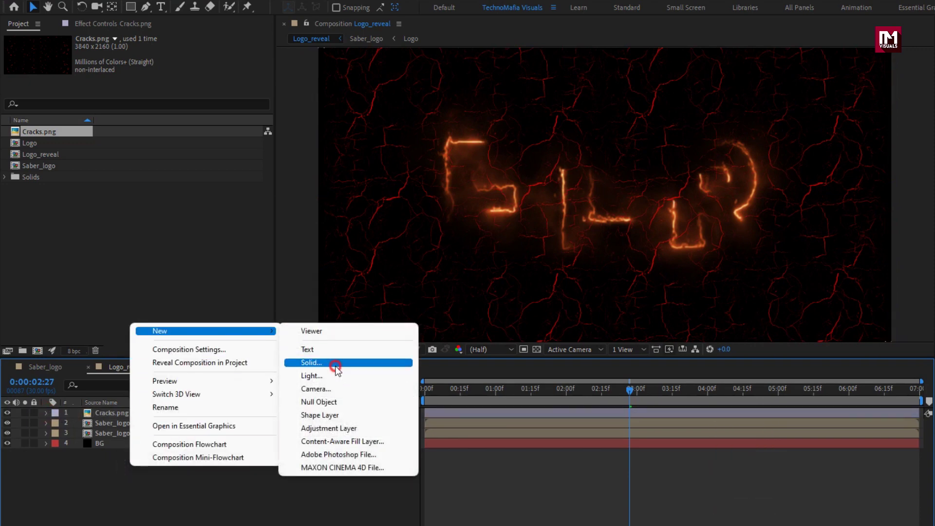
click(334, 363)
text(Noise)
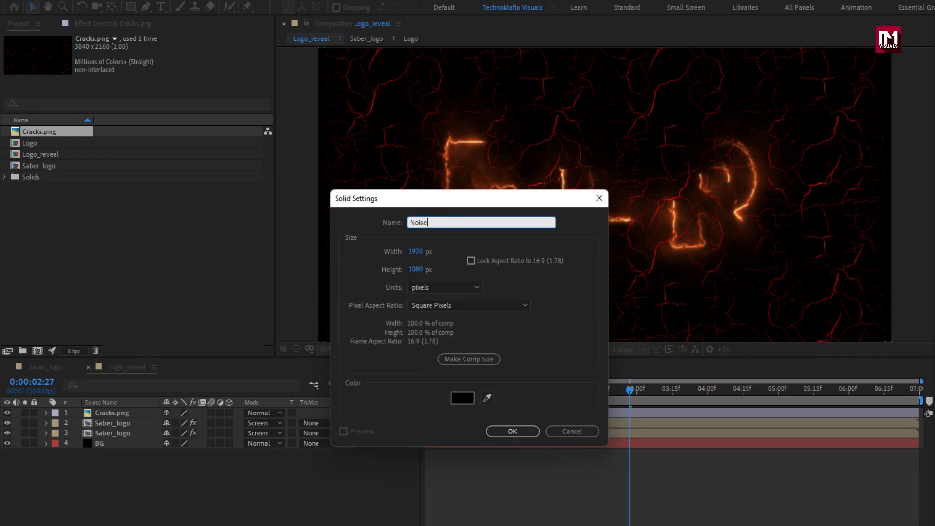
click(510, 429)
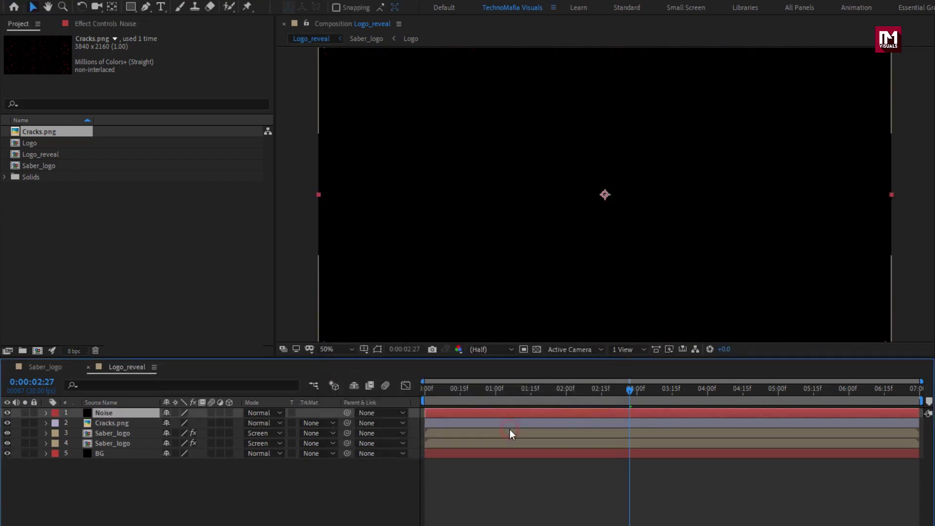
Step: Apply Fractal Noise to the Noise layer with Contrast 250, Brightness -20 and Invert enabled
drag(813, 41, 774, 42)
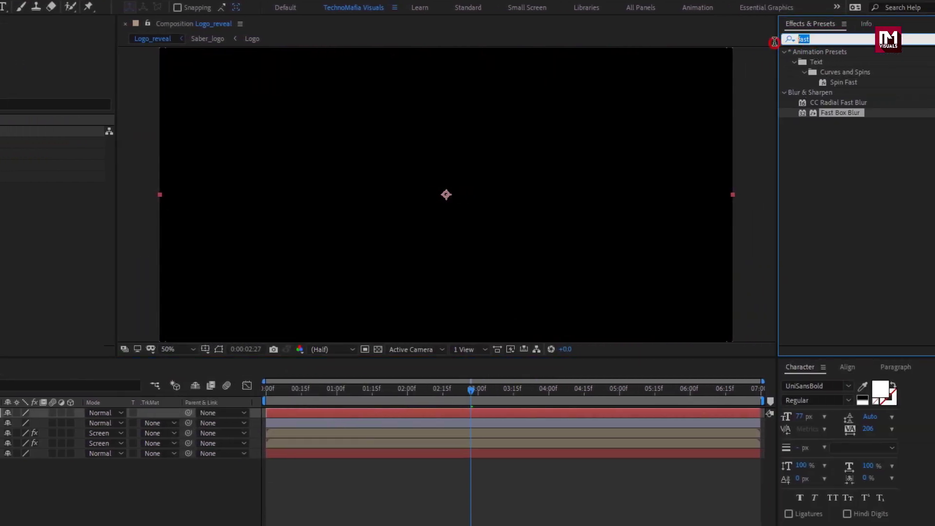
text(frac)
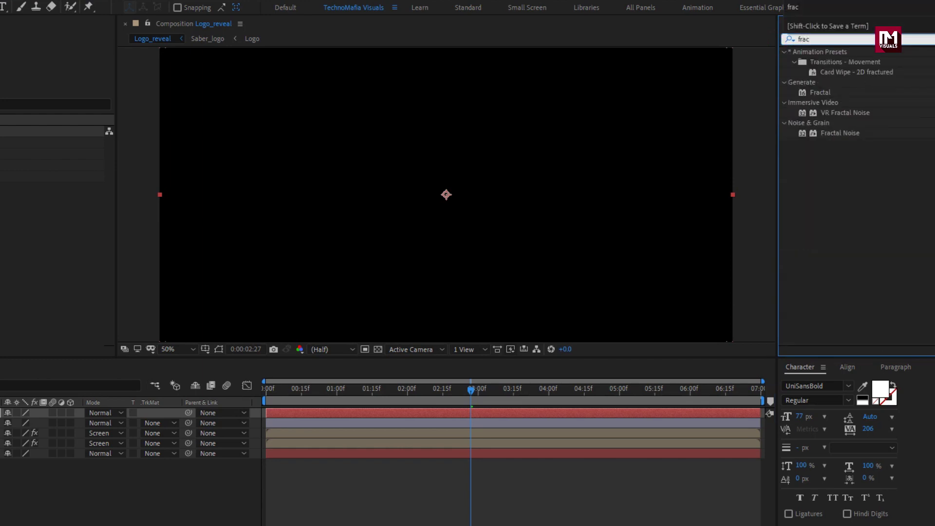
double_click(845, 133)
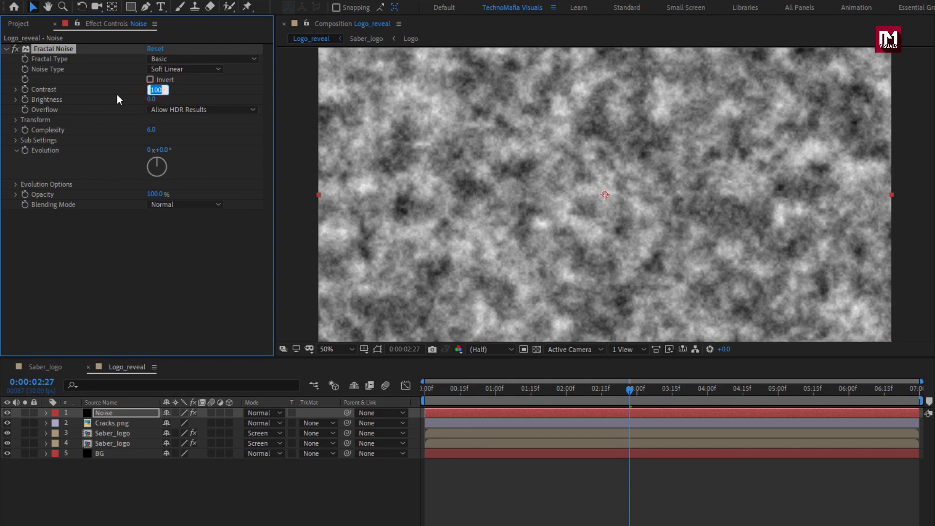
text(250)
key(Return)
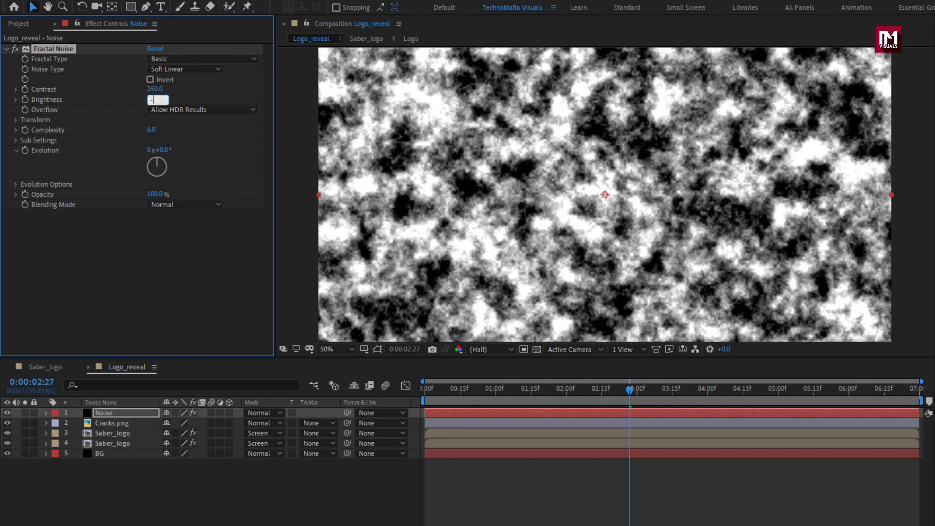
text(-20)
key(Return)
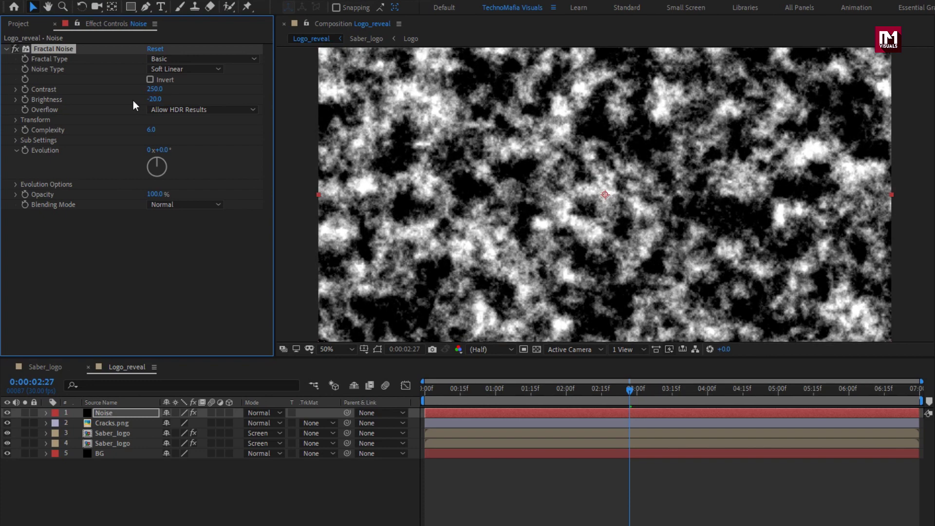
click(150, 80)
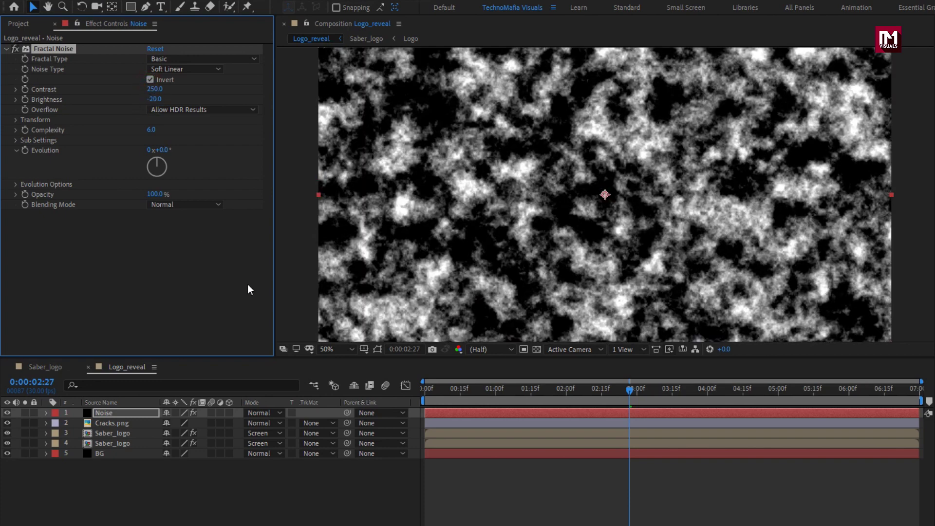
Step: Go to 0:00:00:00 and drive the Fractal Noise Evolution with the expression time*200
click(424, 392)
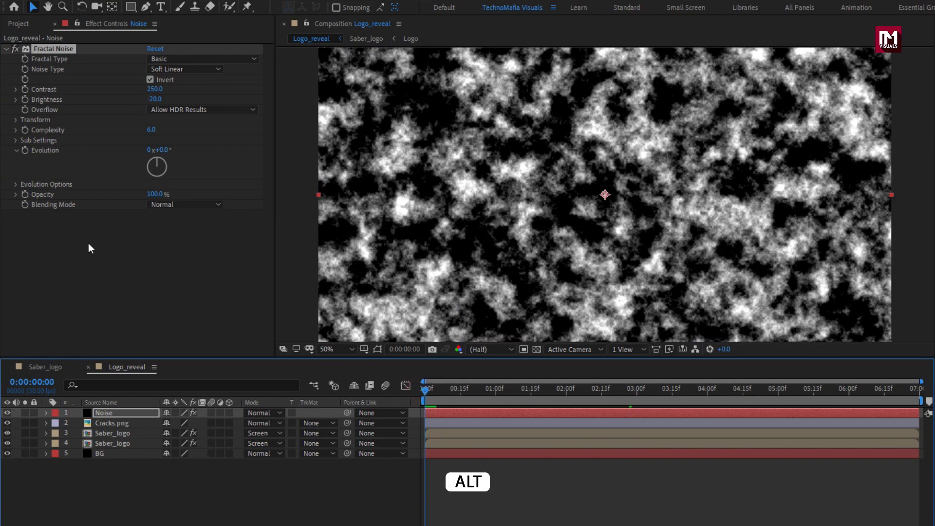
alt+click(28, 153)
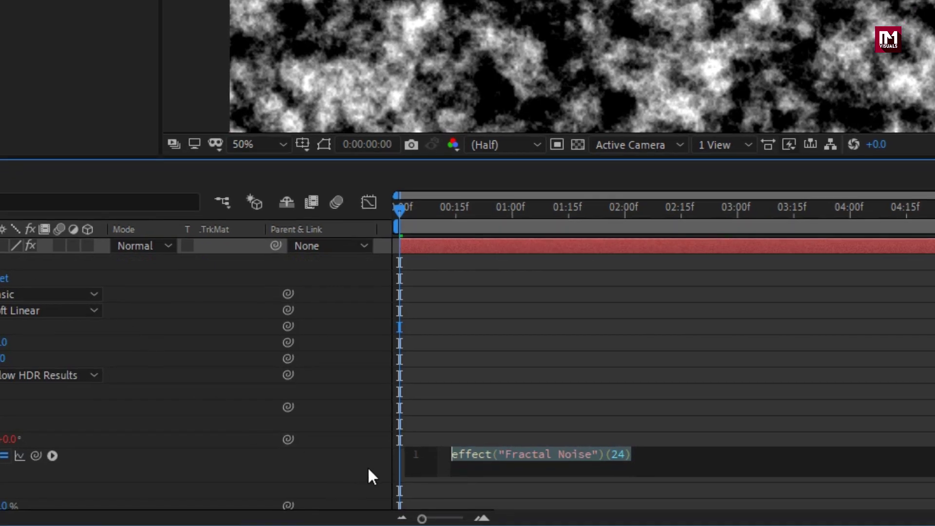
text(time)
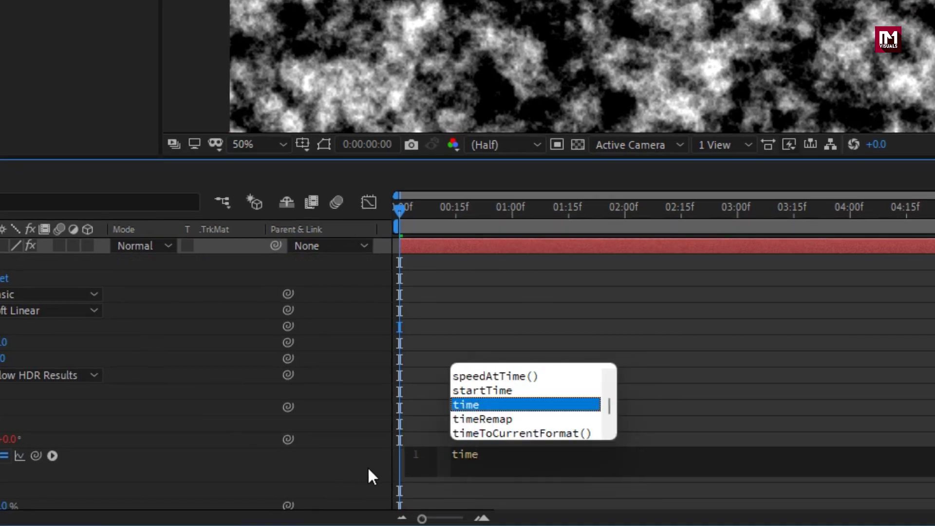
text(*200)
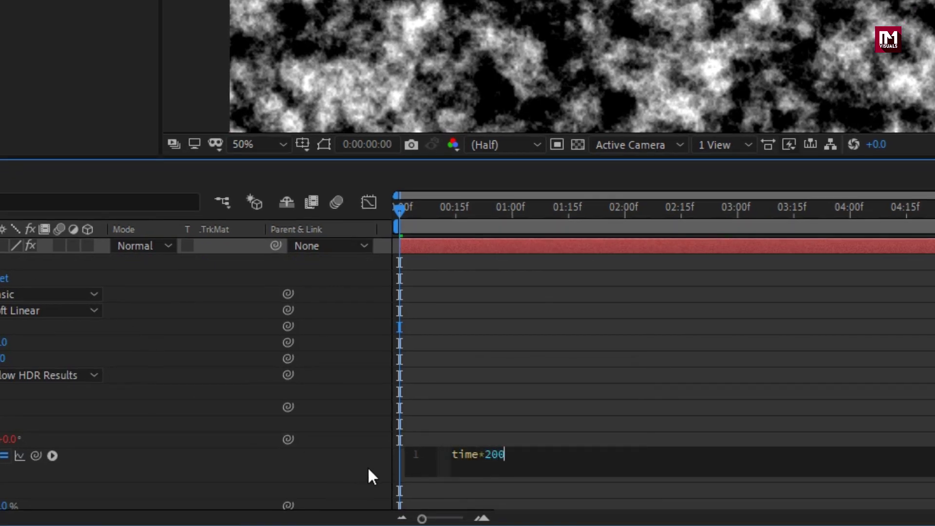
click(368, 469)
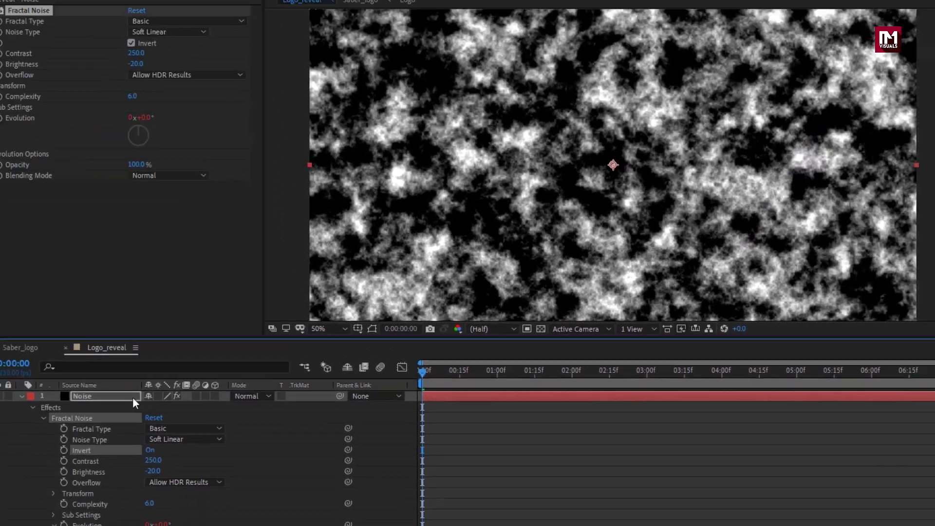
Step: Keyframe the Noise layer's opacity at 100% at 0:00:01:15 and 0% at 0:00:00:00
click(130, 397)
key(t)
drag(480, 392, 532, 396)
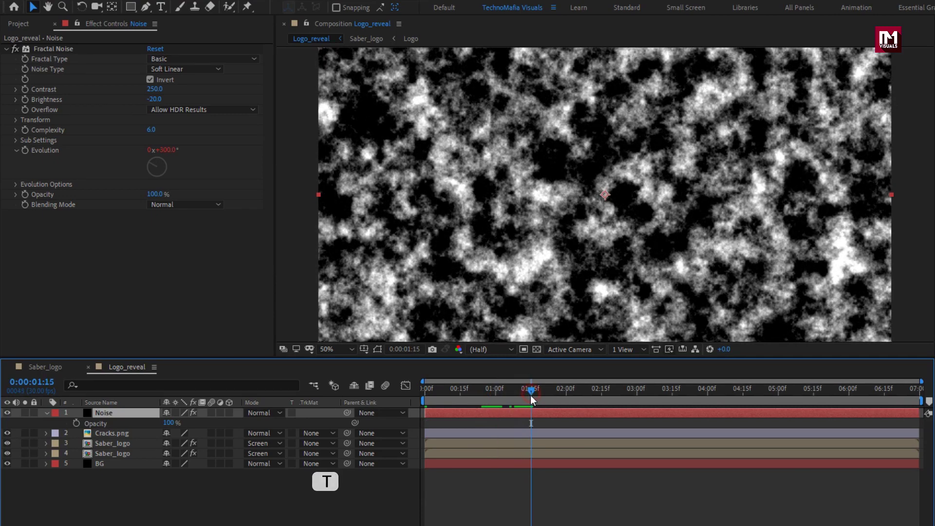
click(76, 424)
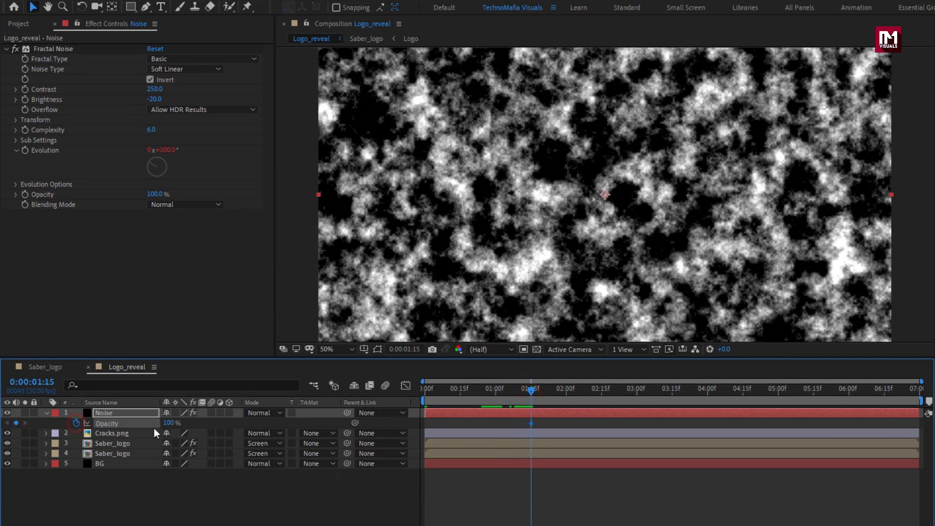
key(Home)
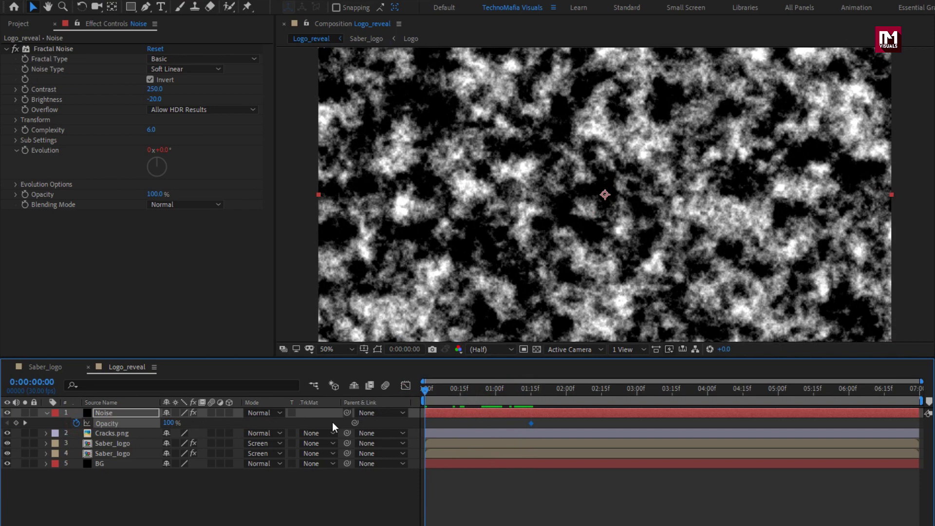
drag(168, 423, 89, 424)
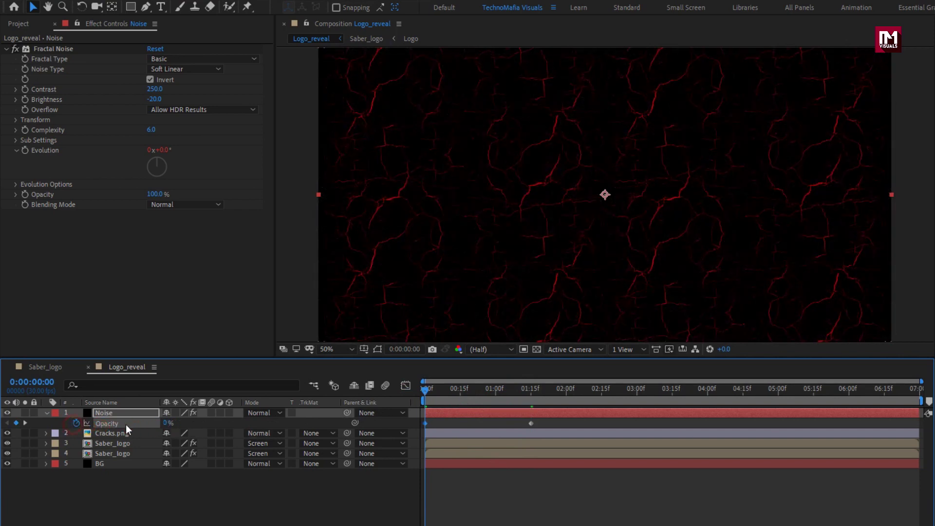
Step: Add Noise opacity keyframes of 100% at 0:00:05:15 and 0% at 0:00:06:29, then collapse the layer
drag(449, 400, 578, 396)
drag(503, 398, 814, 395)
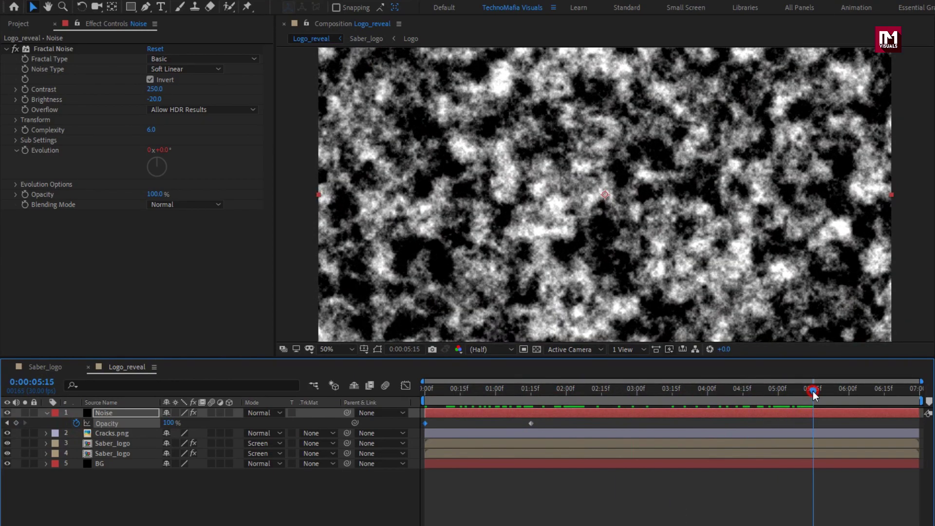
click(17, 422)
drag(838, 394, 924, 395)
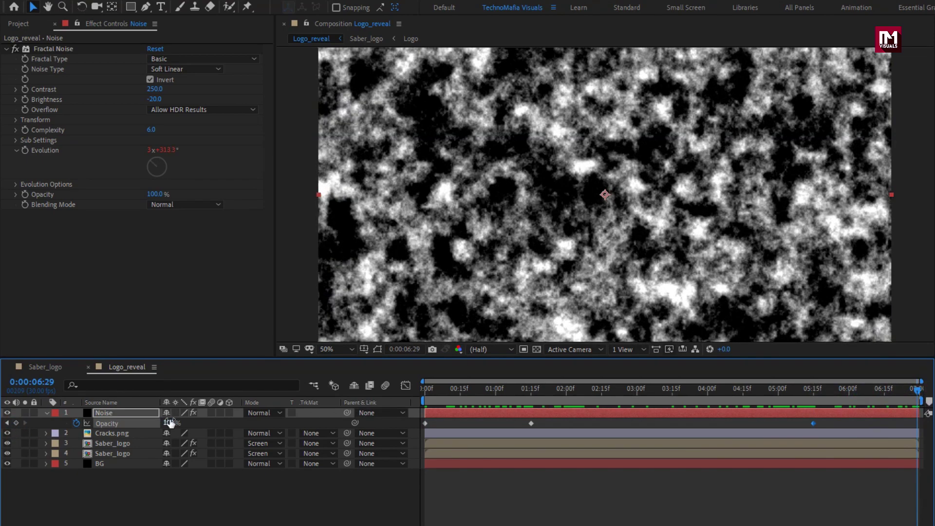
drag(169, 423, 78, 425)
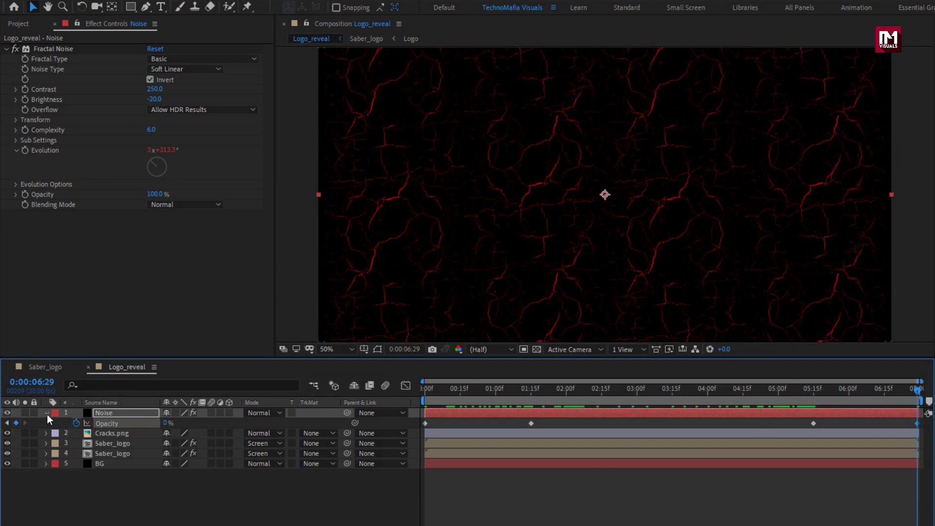
click(46, 413)
Step: Set the Cracks.png track matte to Luma Matte "Noise" and scrub to 0:00:02:23 to check it
click(109, 423)
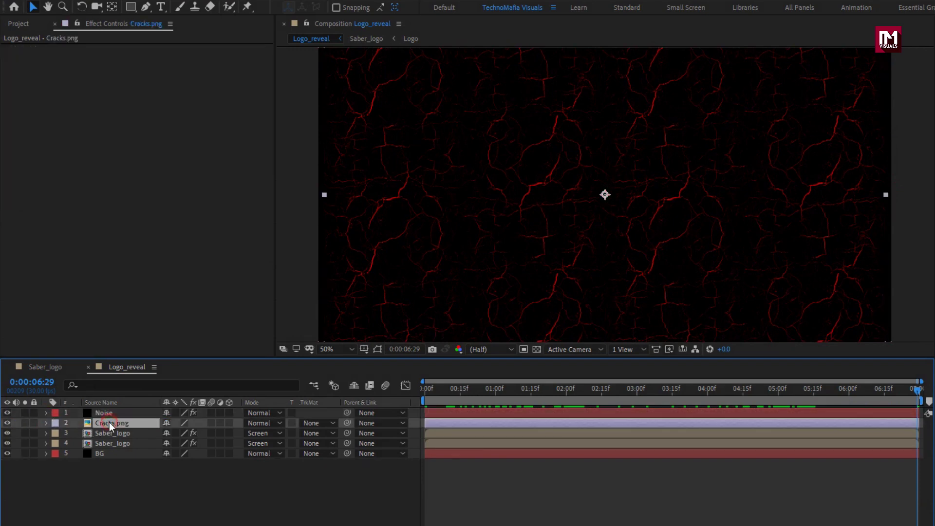
click(299, 423)
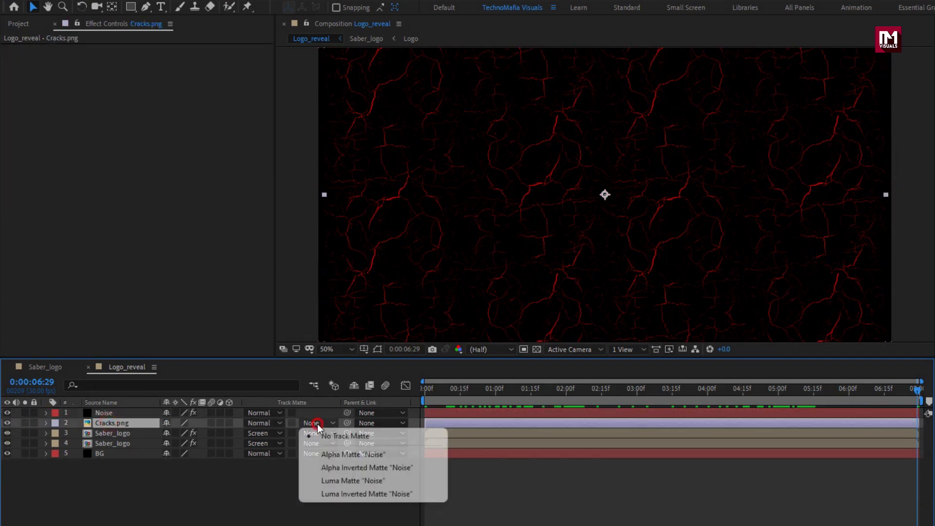
click(381, 481)
drag(453, 390, 621, 399)
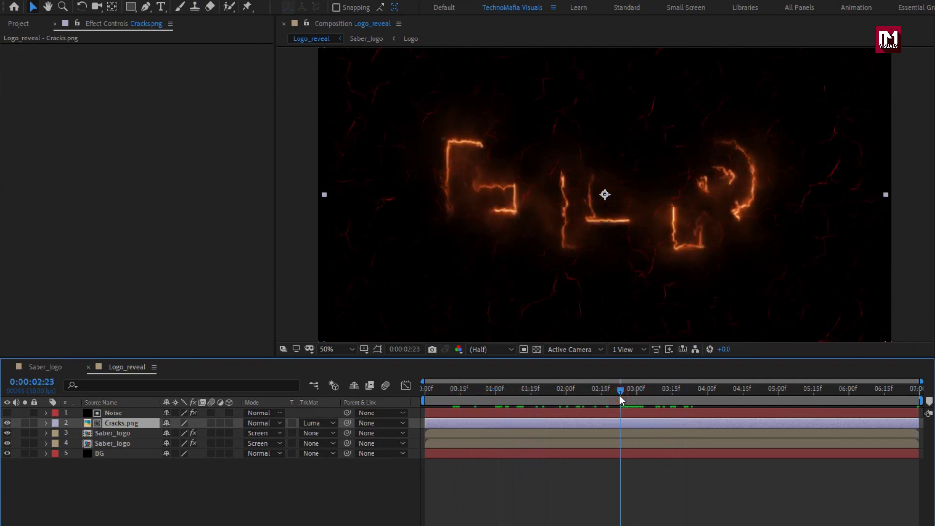
Step: Pre-compose the Noise and Cracks.png layers into a composition named Fractal_noise
ctrl+click(117, 414)
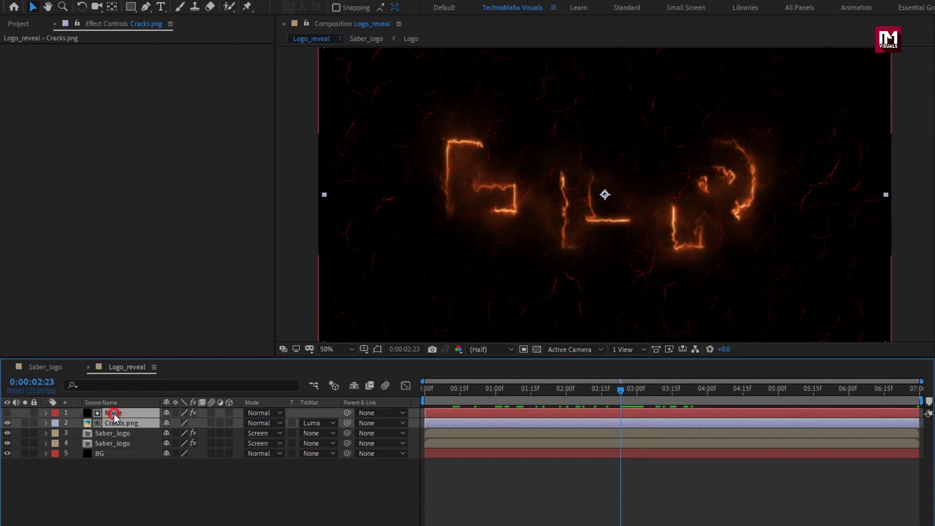
right_click(116, 414)
click(139, 360)
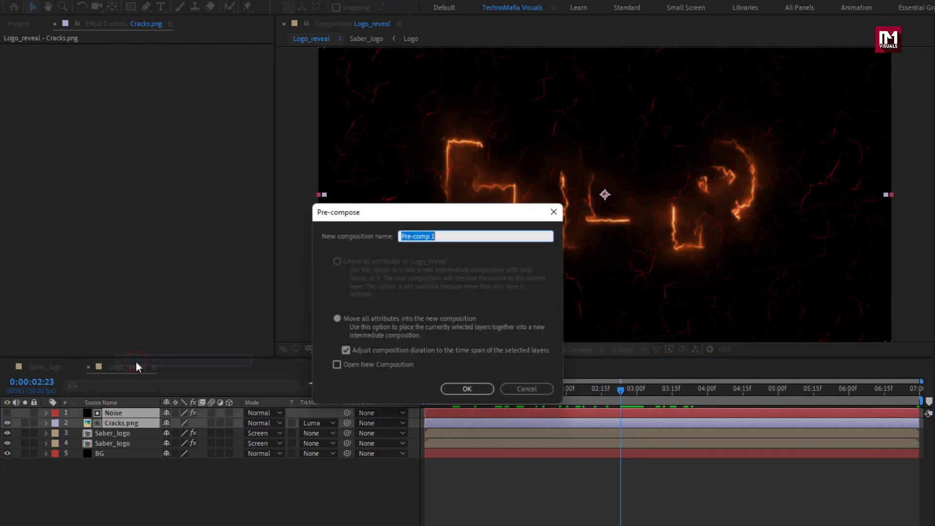
text(Fractal_noise)
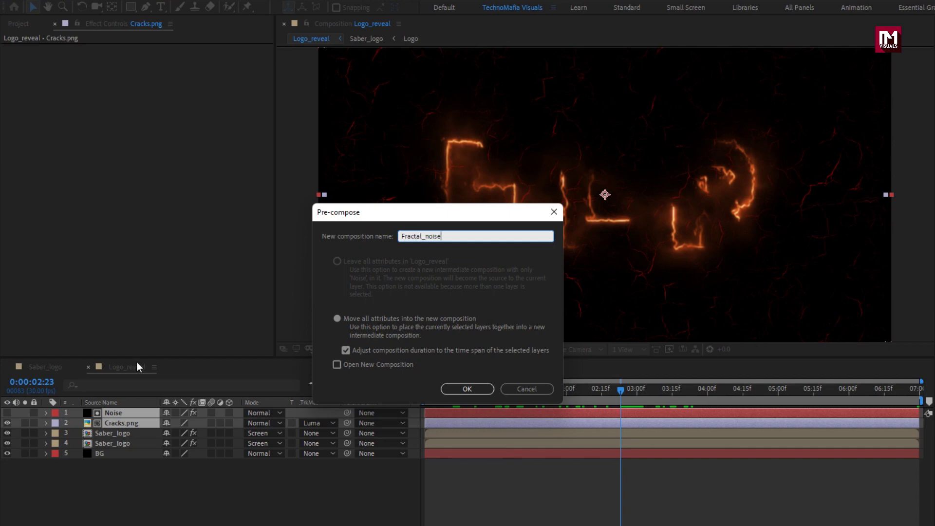
click(458, 389)
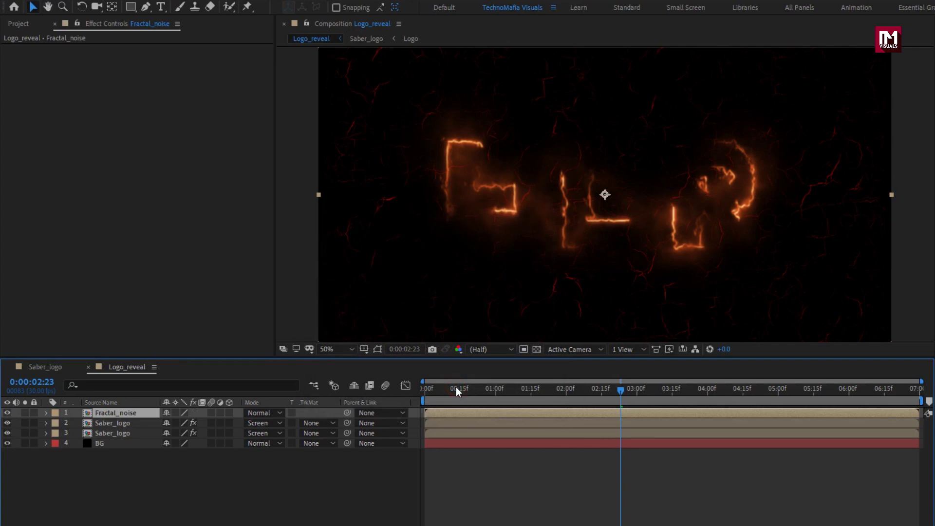
Step: Add the Logo composition above Fractal_noise and set the Fractal_noise track matte to Alpha Matte "Logo"
click(19, 24)
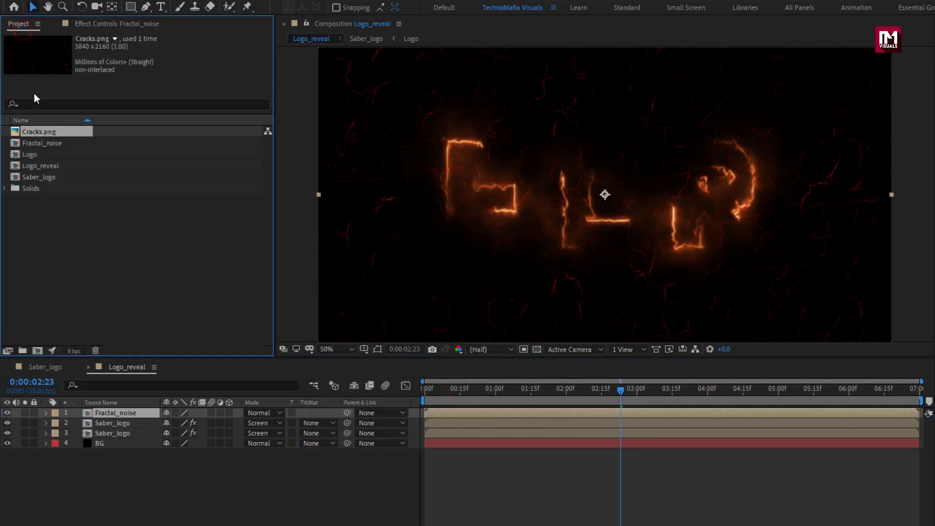
drag(37, 158, 132, 413)
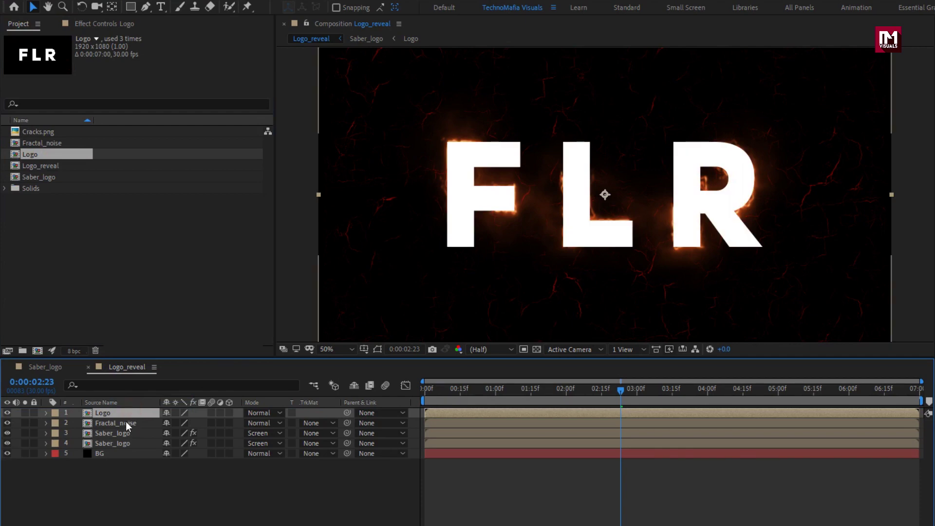
click(125, 424)
click(317, 423)
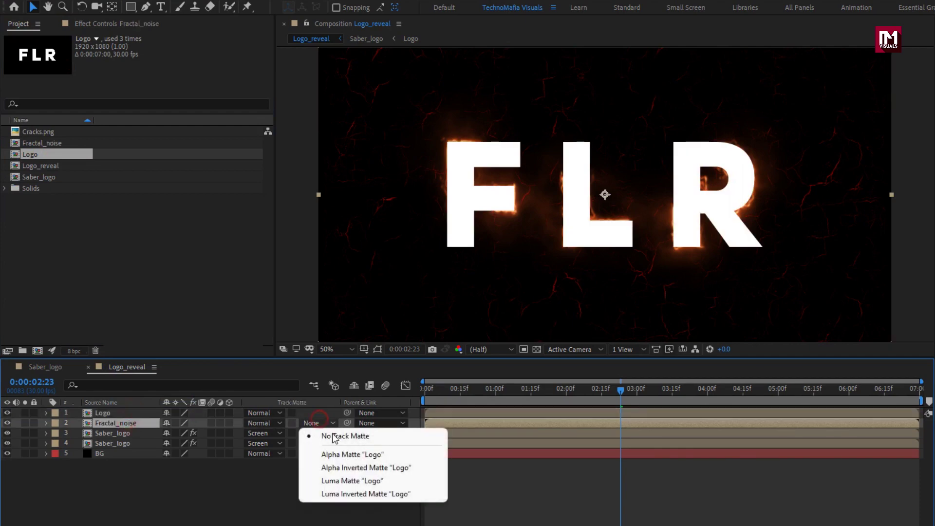
click(411, 459)
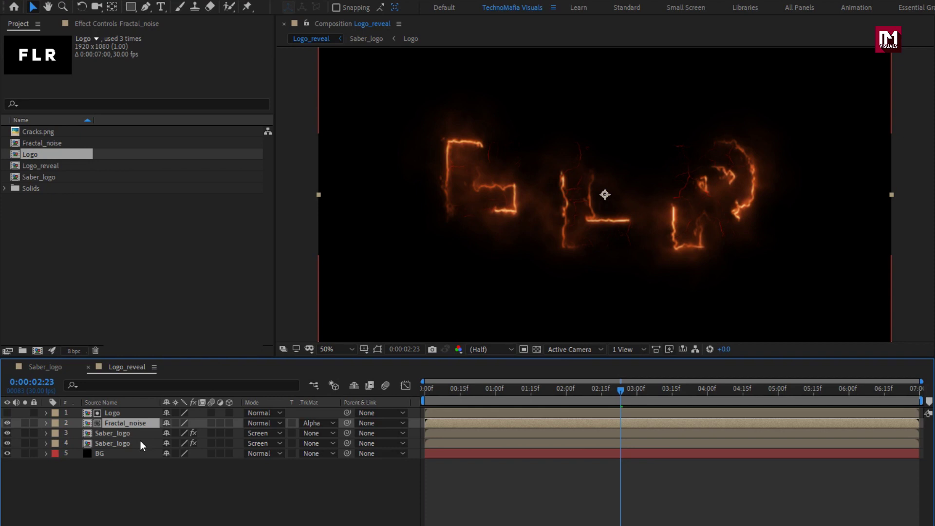
Step: Pre-compose the Logo and Fractal_noise layers into a composition named Logo_noise
ctrl+click(120, 413)
right_click(121, 413)
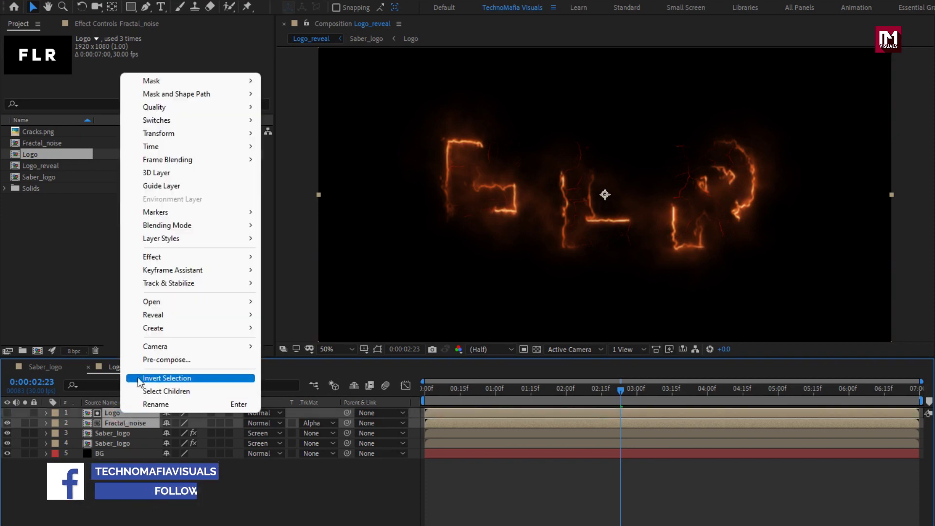
click(147, 360)
text(Logo_noise)
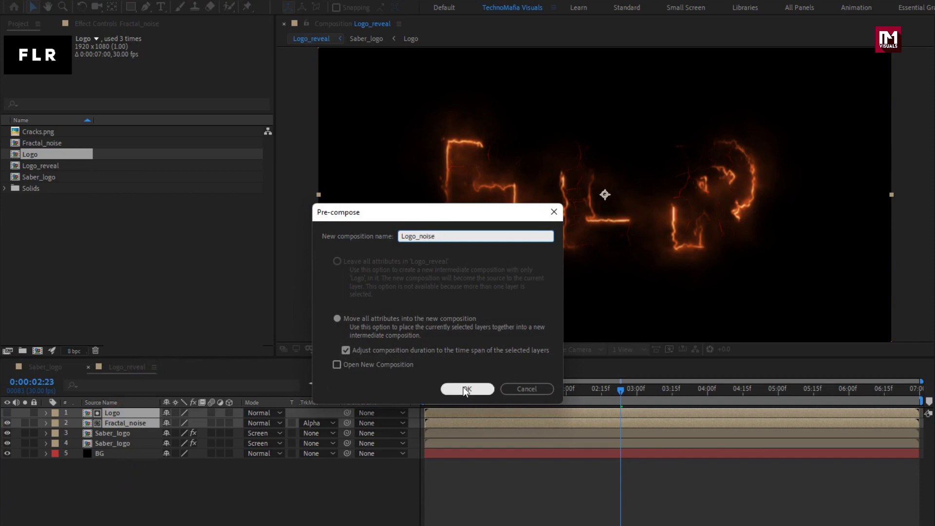
click(463, 387)
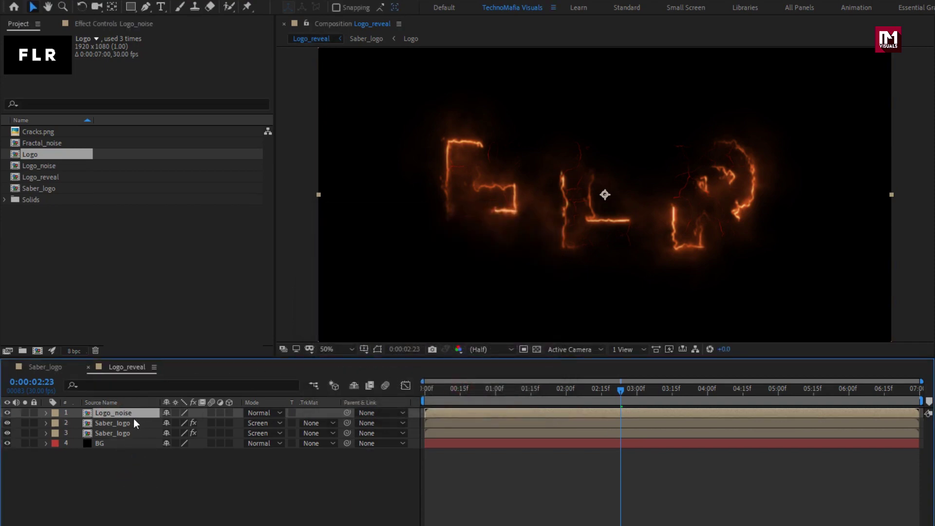
Step: Apply the Tint effect to Logo_noise and set Map Black To to orange FF6000
click(813, 38)
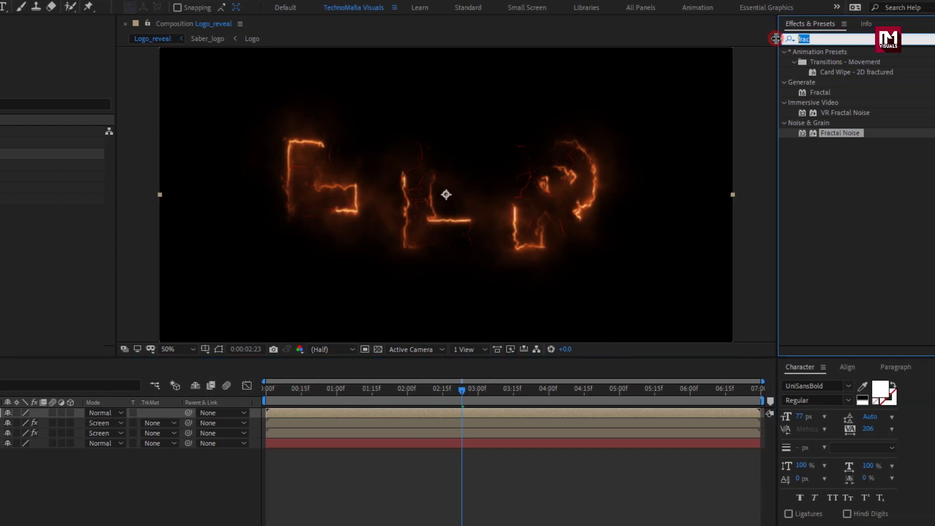
text(tint)
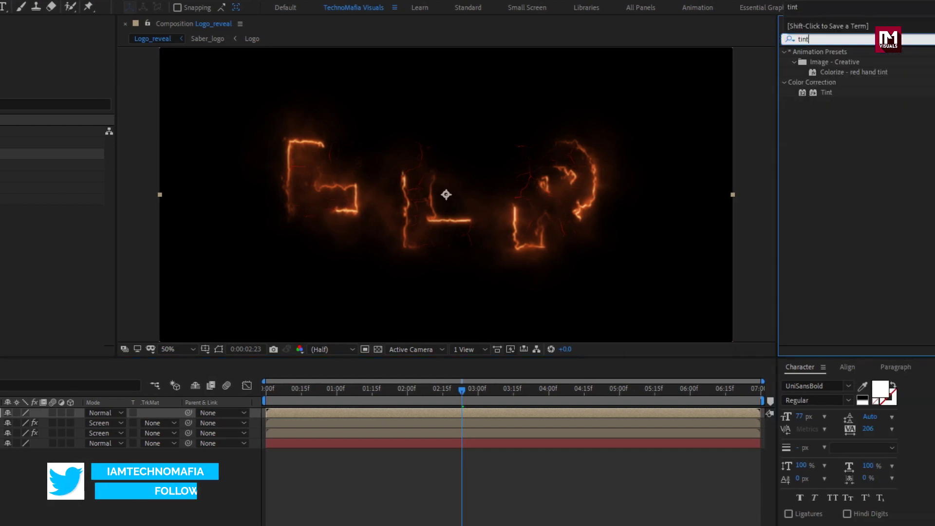
double_click(823, 92)
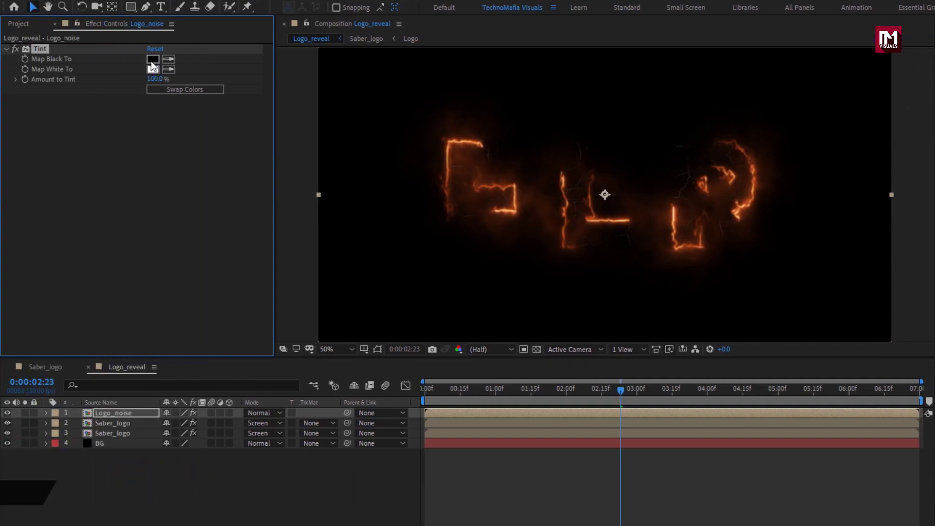
click(152, 61)
click(331, 331)
drag(331, 331, 331, 336)
click(315, 195)
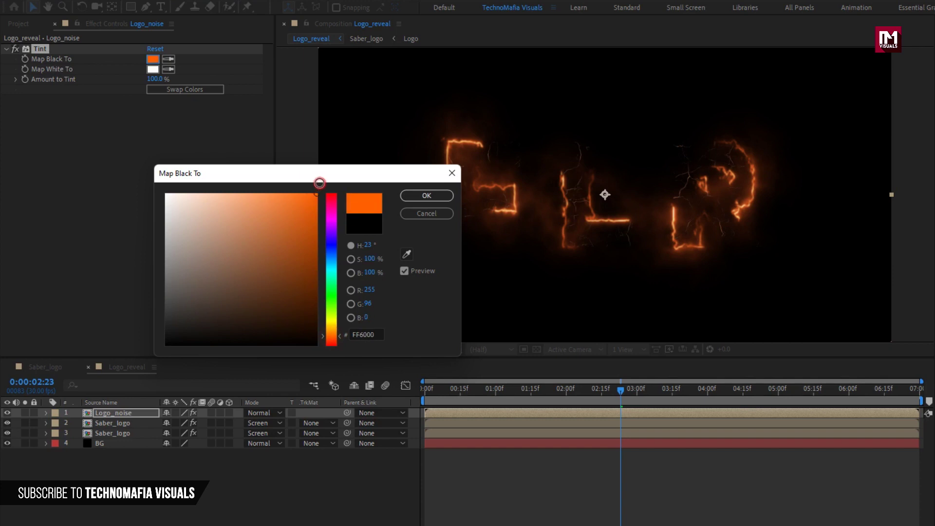
click(426, 195)
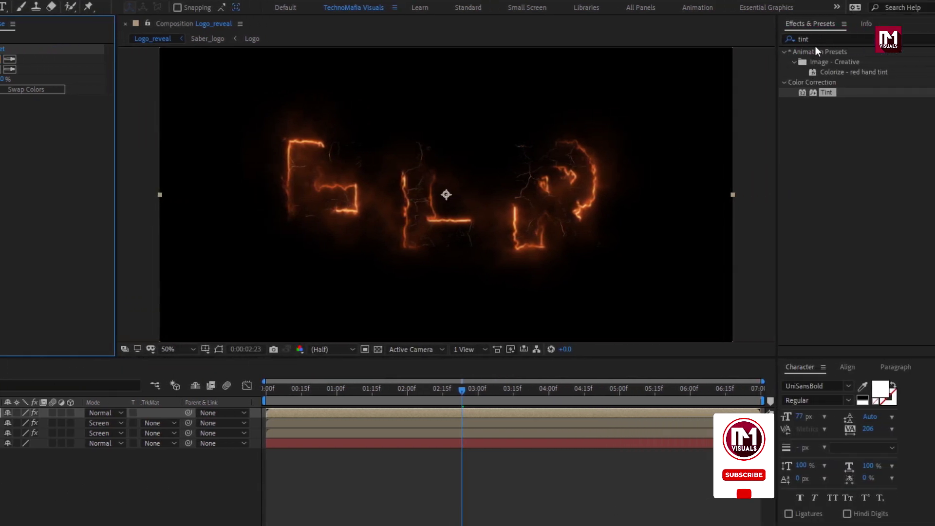
Step: Apply the Stylize Glow effect to the Logo_noise layer with its default settings
click(924, 40)
text(glow)
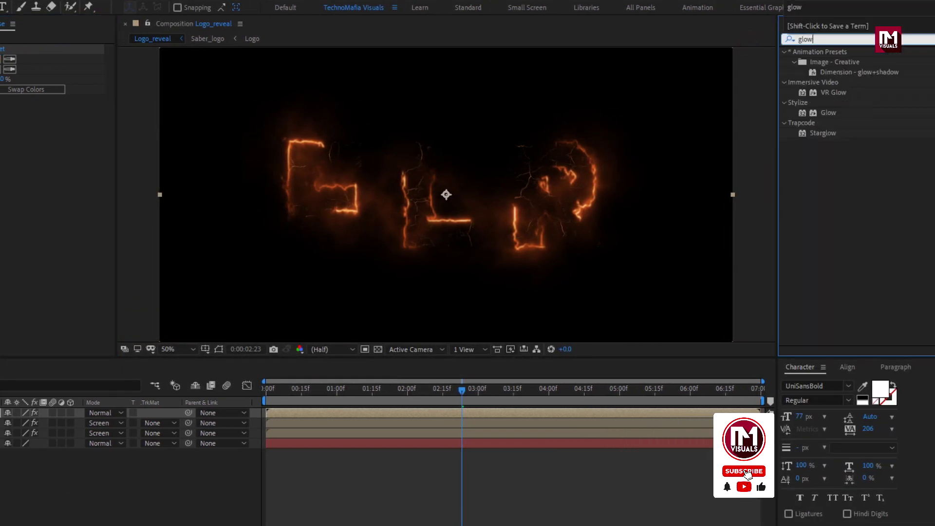
double_click(825, 115)
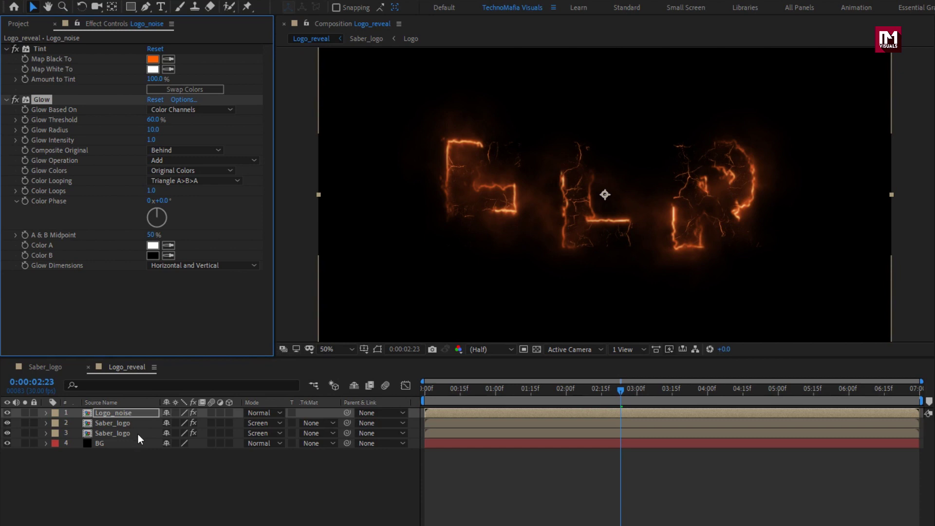
Step: Pre-compose all four layers as Reflection and add the Logo composition above it
drag(118, 462, 107, 411)
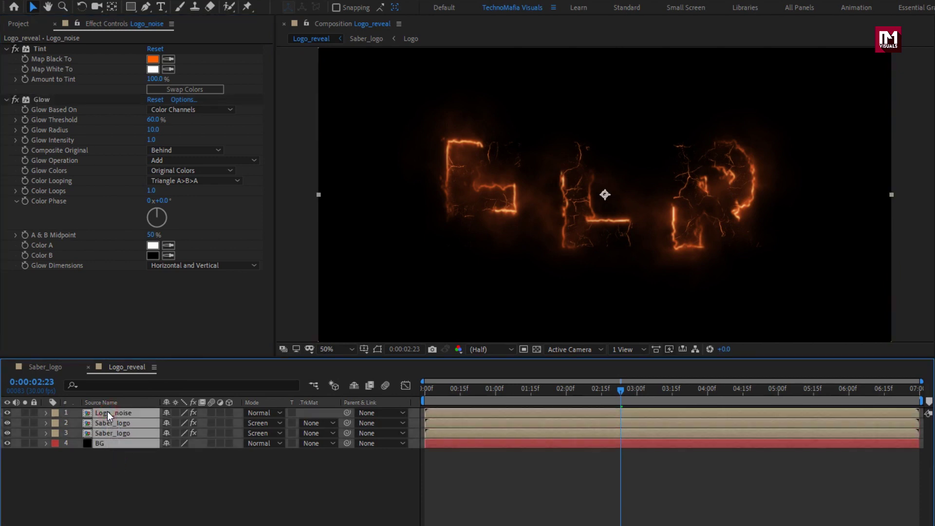
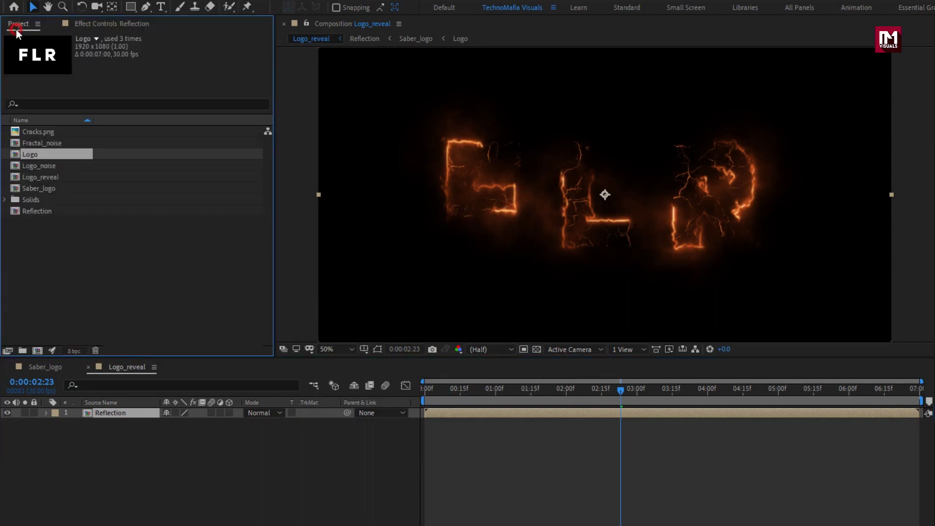
drag(30, 151, 129, 412)
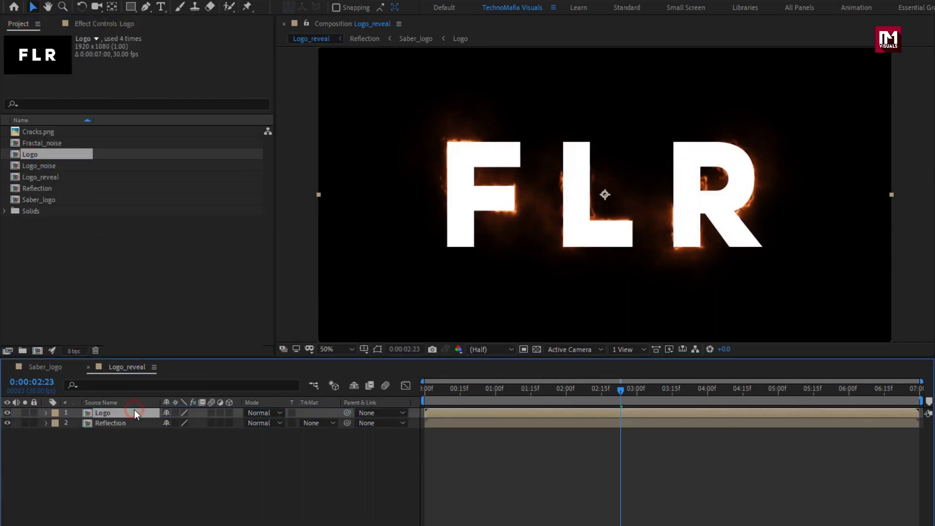
Step: Apply Simple Choker to the Logo layer with Choke Matte set to 3
click(857, 39)
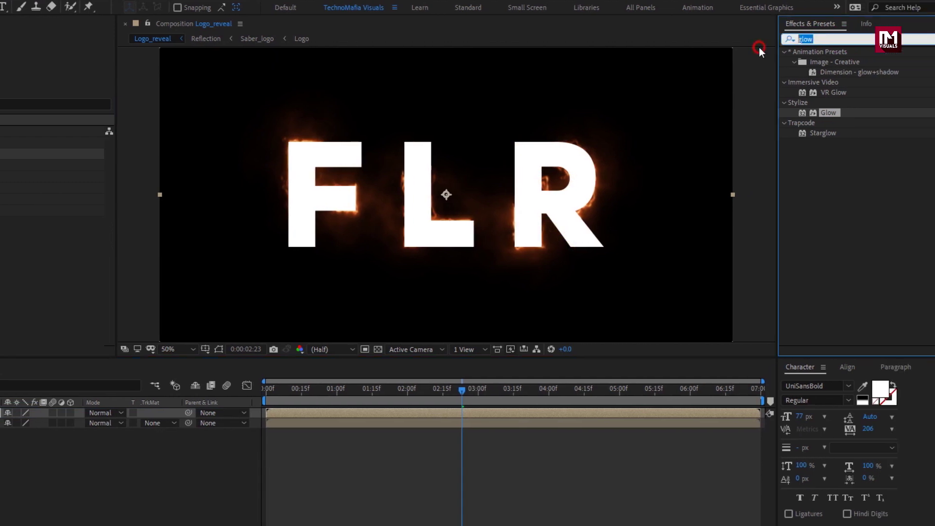
text(simpl)
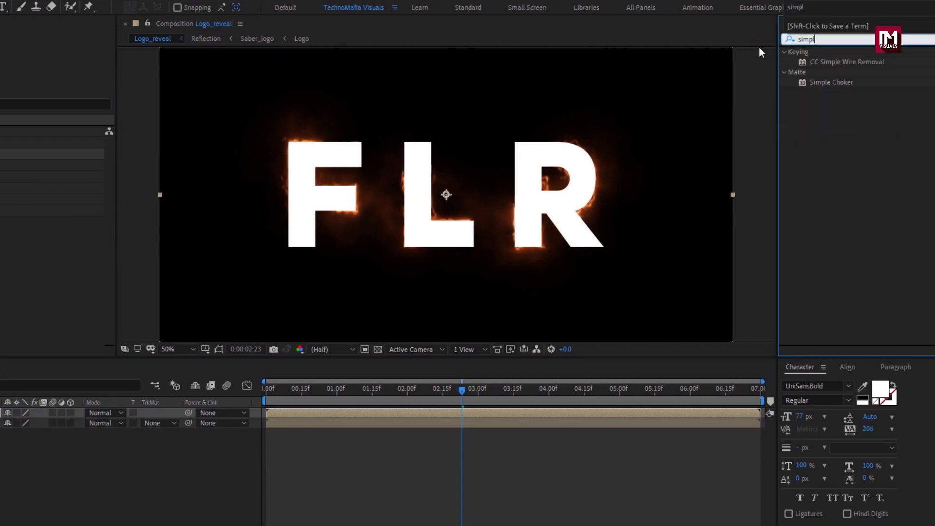
click(830, 84)
double_click(830, 83)
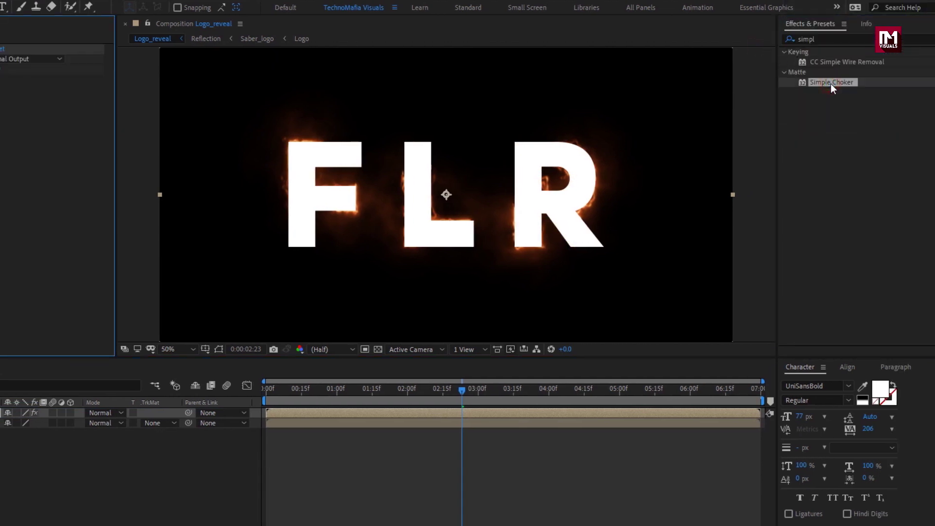
click(100, 70)
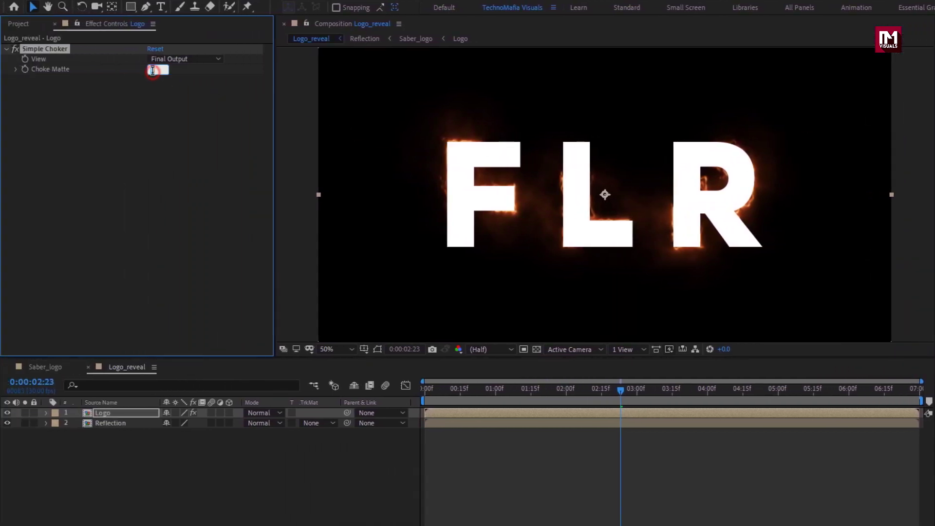
text(3)
key(Return)
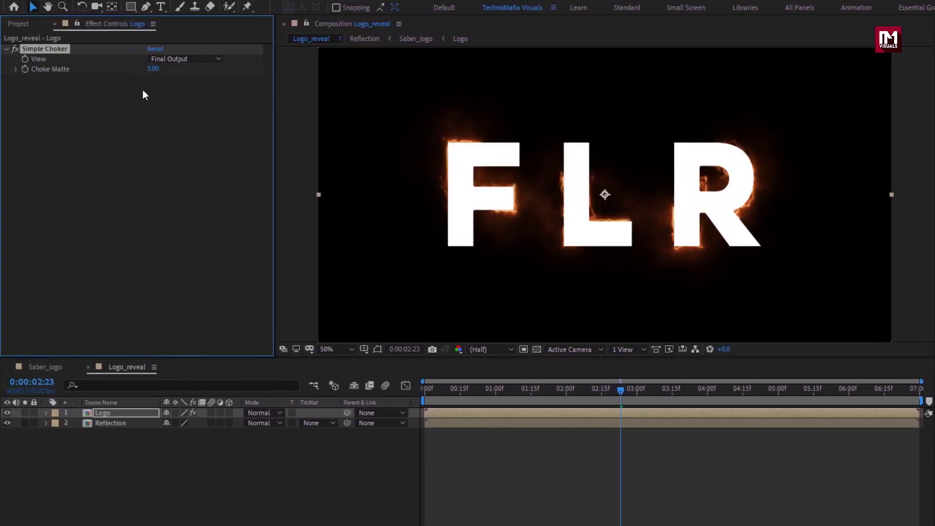
Step: Set the Reflection layer's track matte to Alpha Matte "Logo"
click(118, 423)
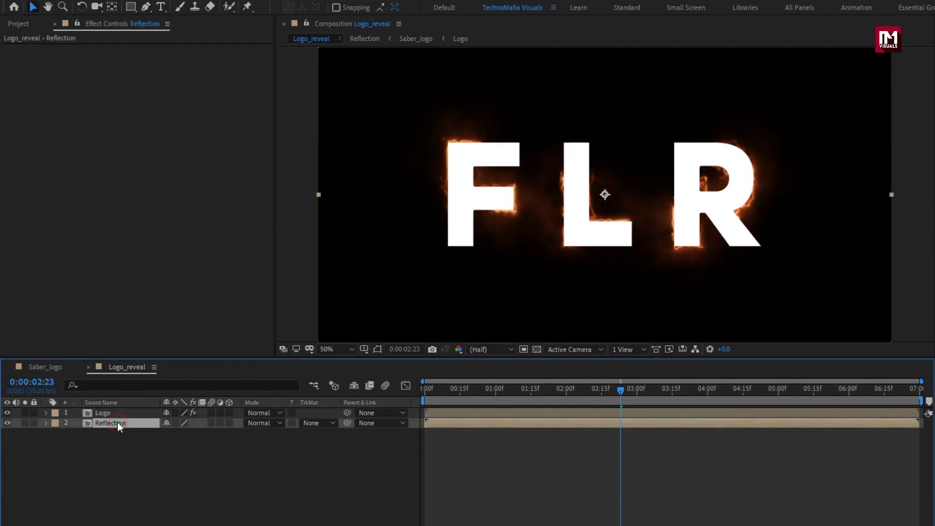
click(314, 422)
click(371, 454)
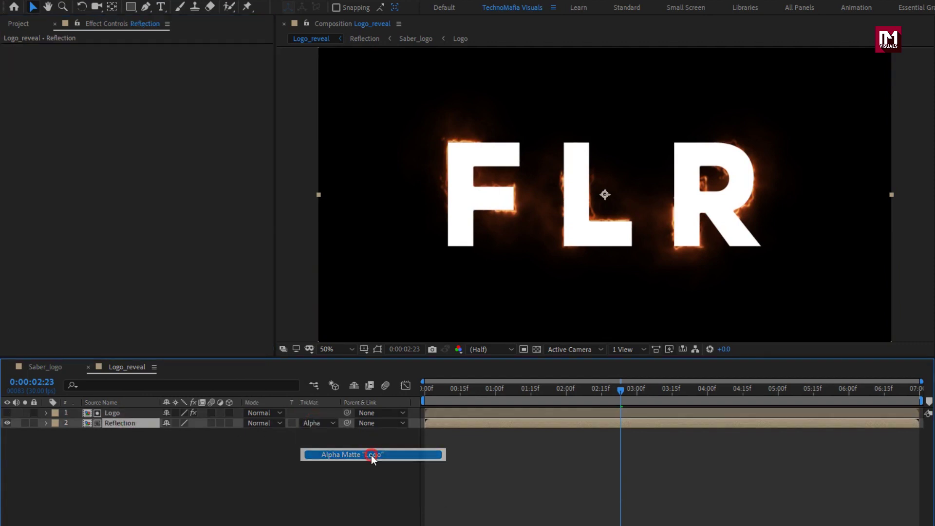
Step: Add the Logo_noise composition above the Logo layer in Logo_reveal and apply the Tint effect to it
click(24, 24)
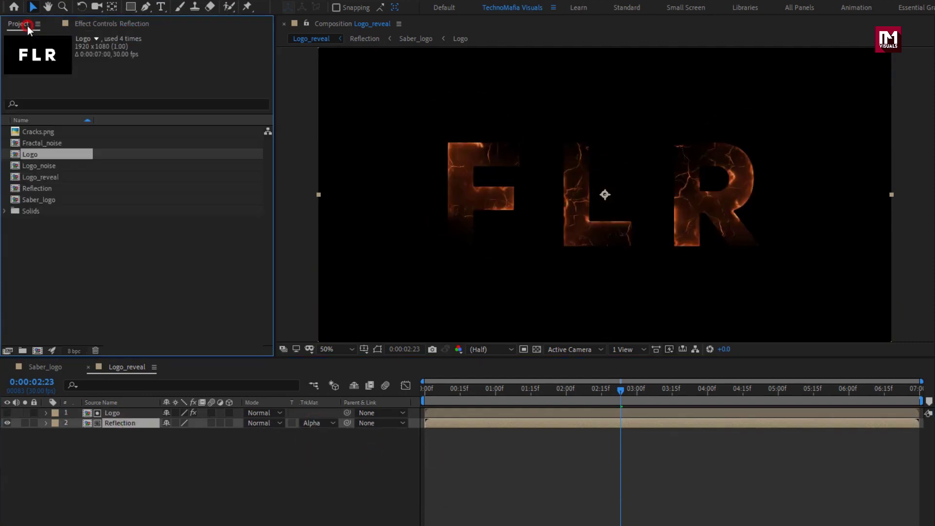
drag(44, 166, 127, 411)
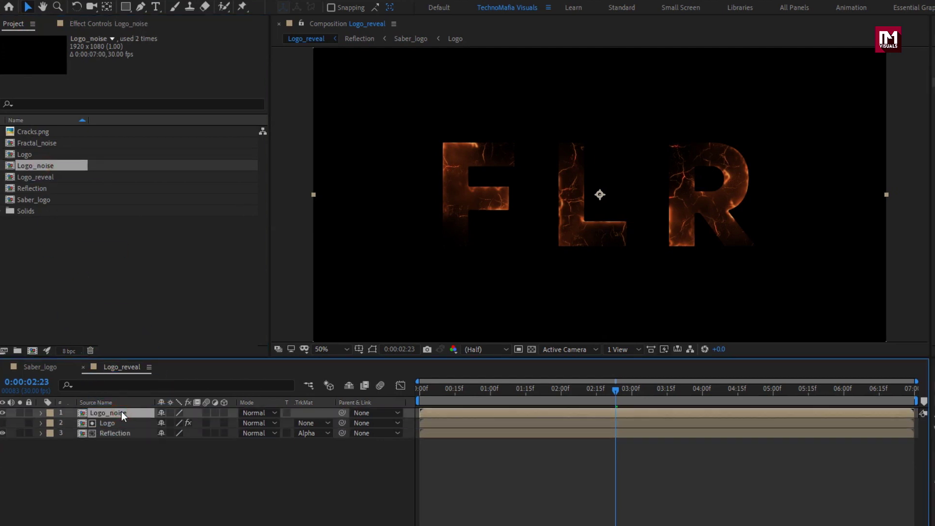
click(827, 38)
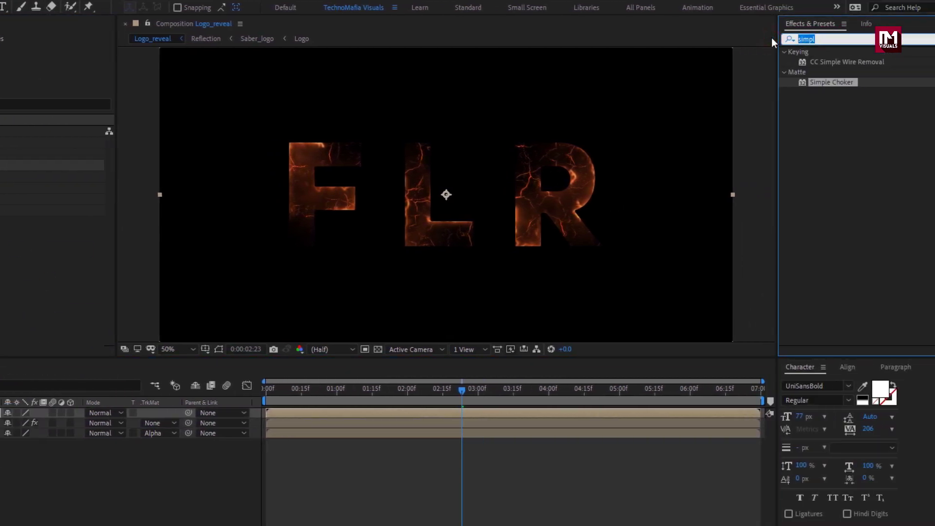
text(tint)
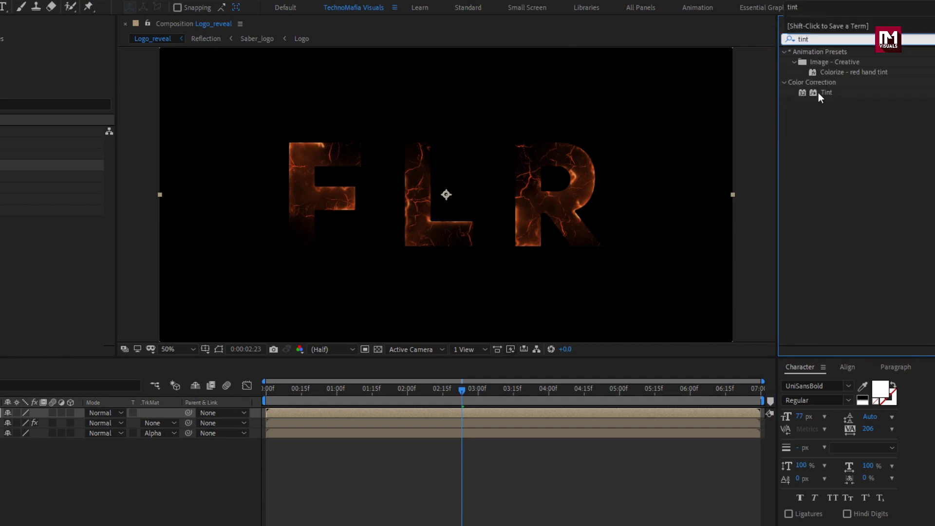
double_click(828, 93)
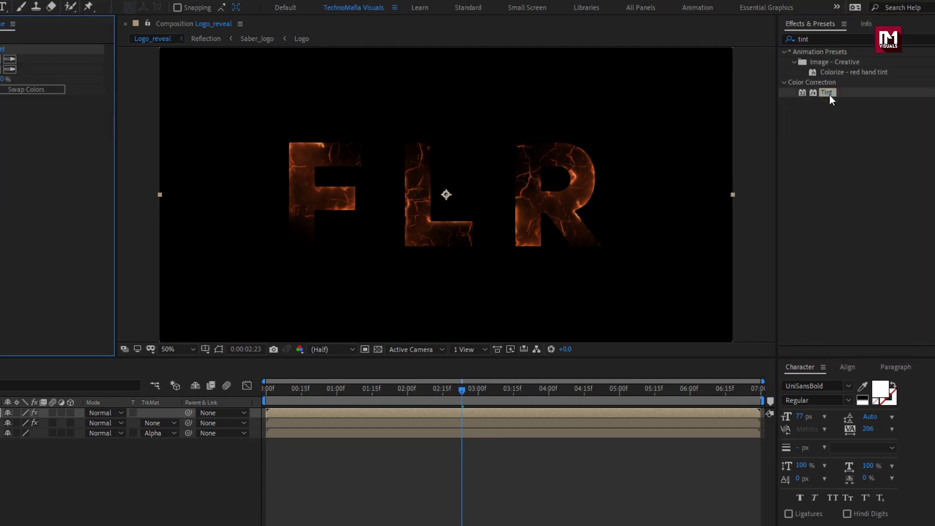
Step: Set the Tint effect's Map Black To colour on Logo_noise to a bright saturated orange
click(153, 60)
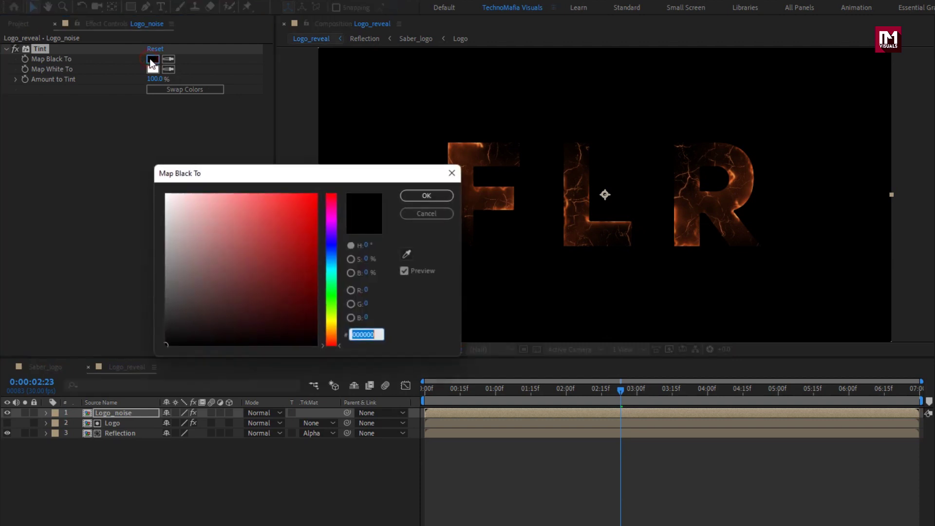
click(329, 337)
drag(307, 249, 310, 176)
click(332, 337)
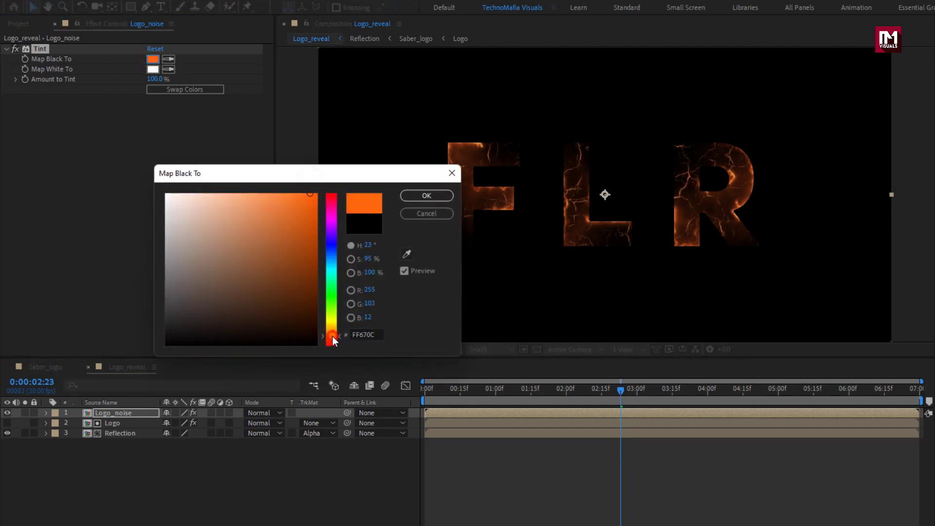
click(334, 337)
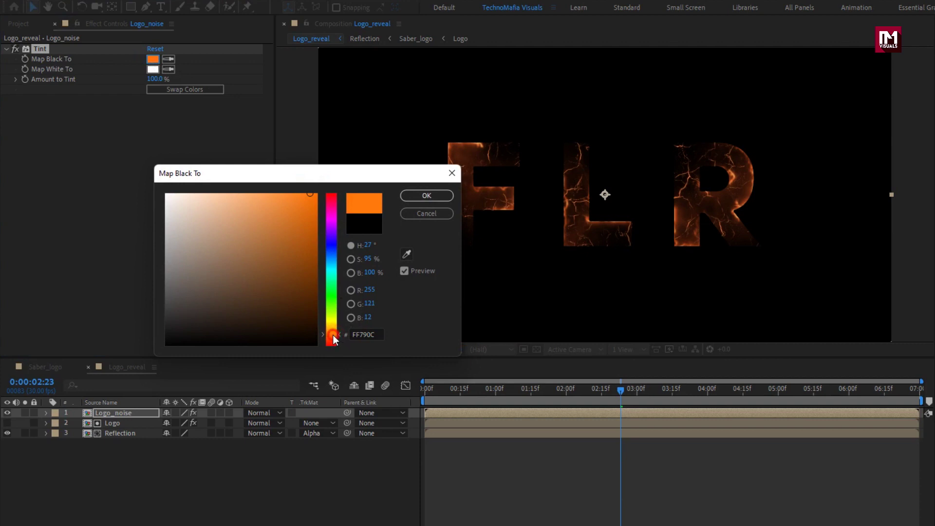
click(418, 198)
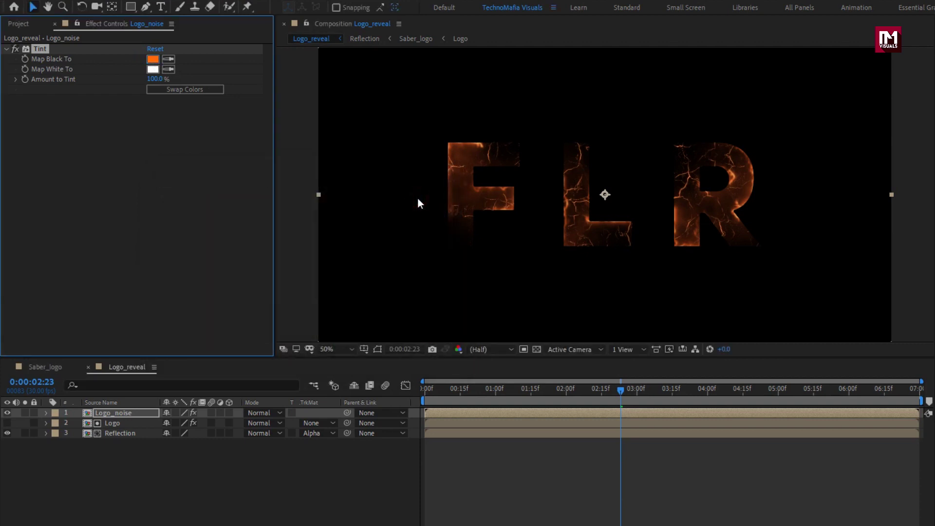
Step: Apply the Stylize Glow effect to Logo_noise with Glow Threshold 25% and Glow Radius 15
click(857, 38)
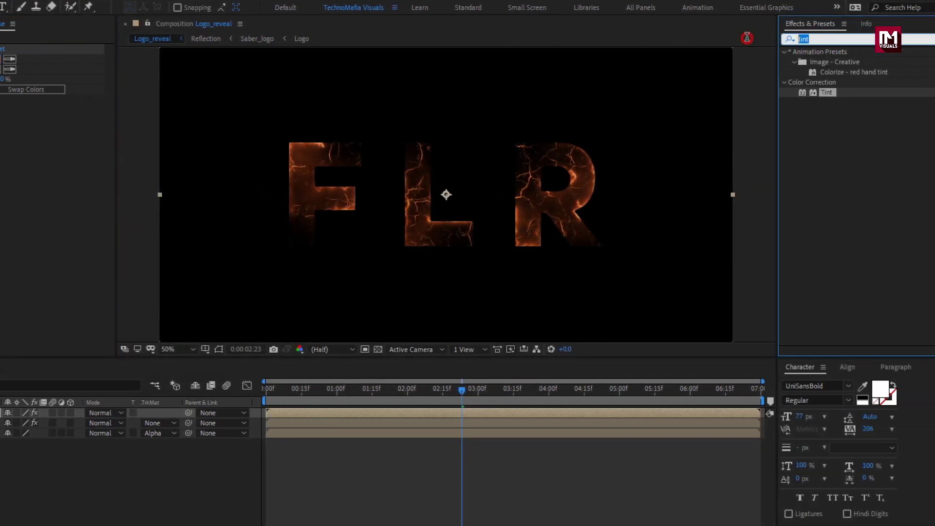
text(glow)
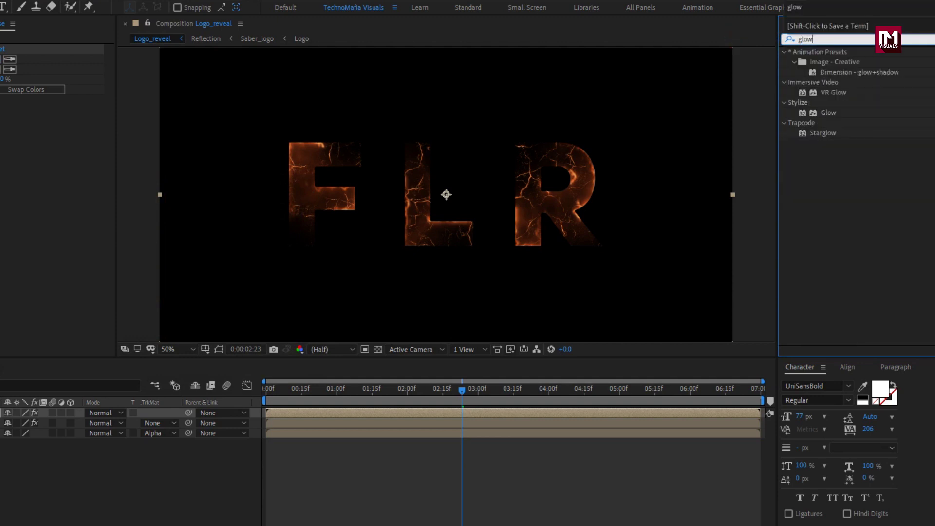
double_click(829, 113)
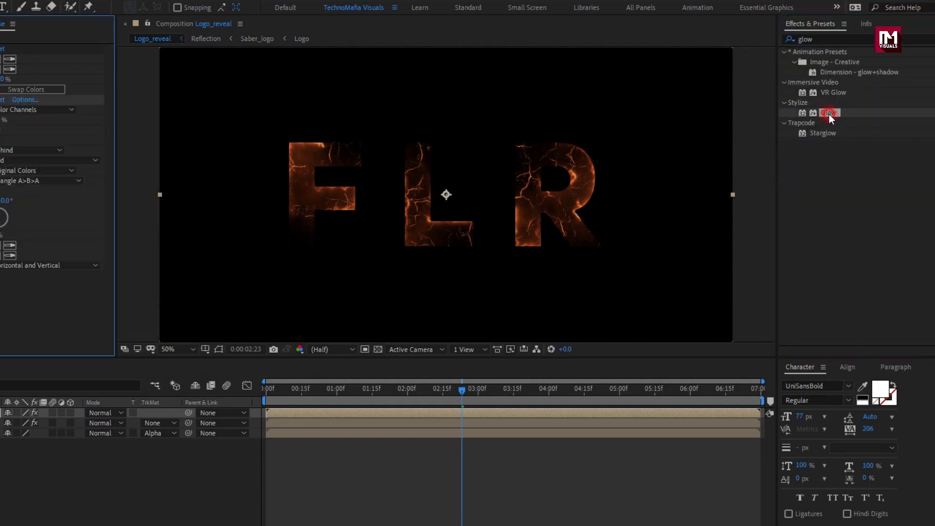
click(50, 119)
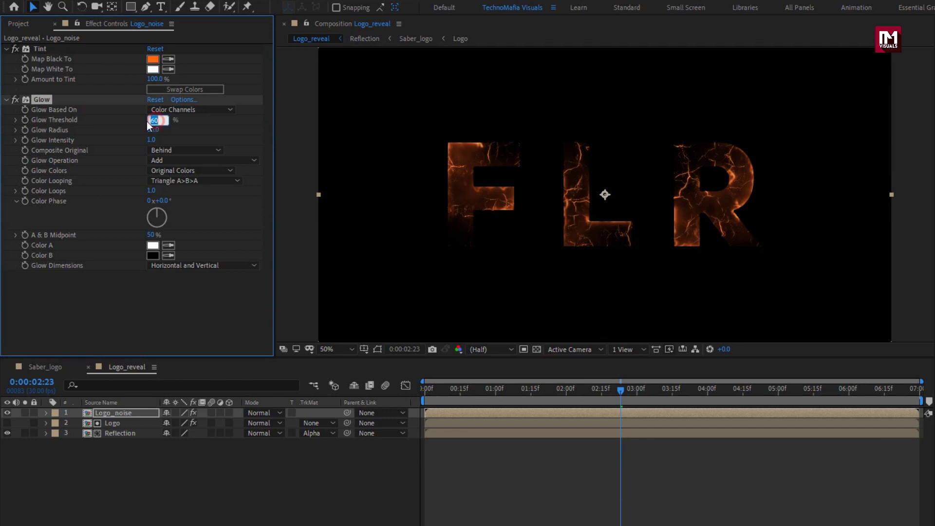
text(25.)
click(151, 130)
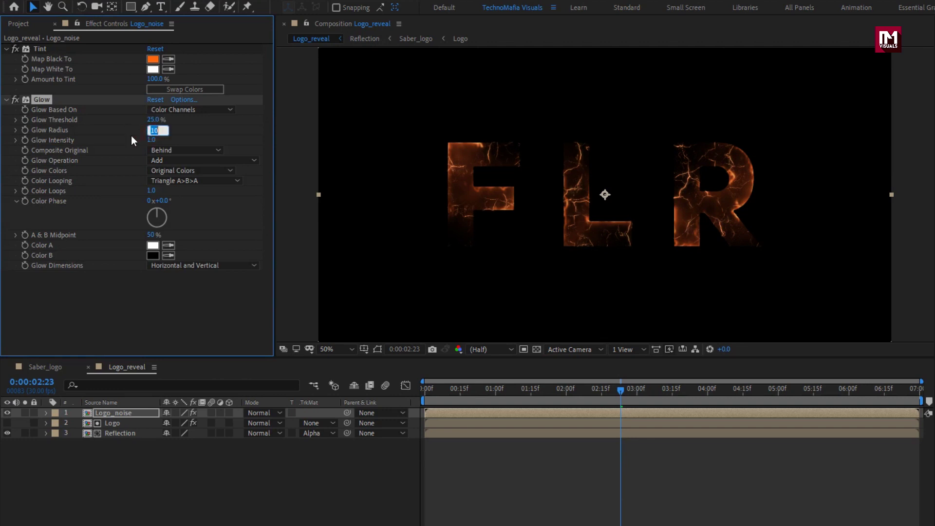
key(t)
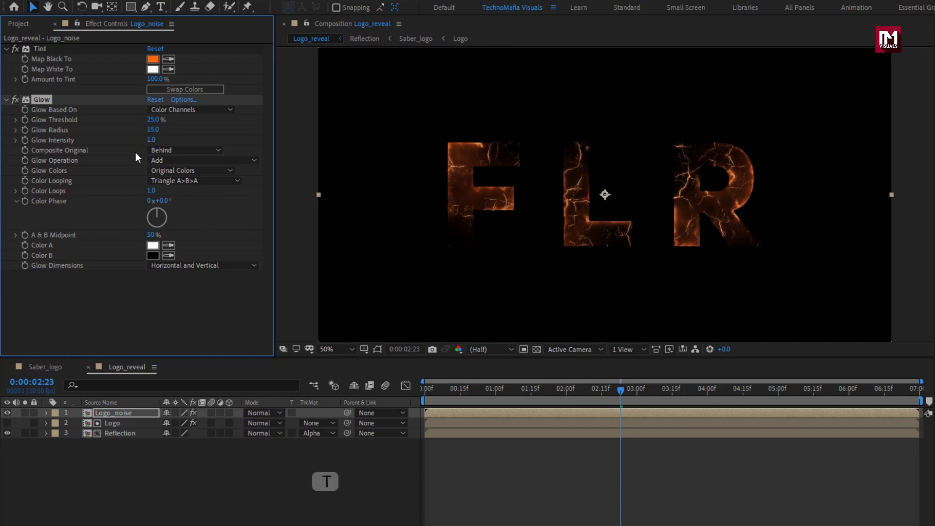
Step: Set the Logo_noise layer's opacity to 75%
click(118, 413)
key(t)
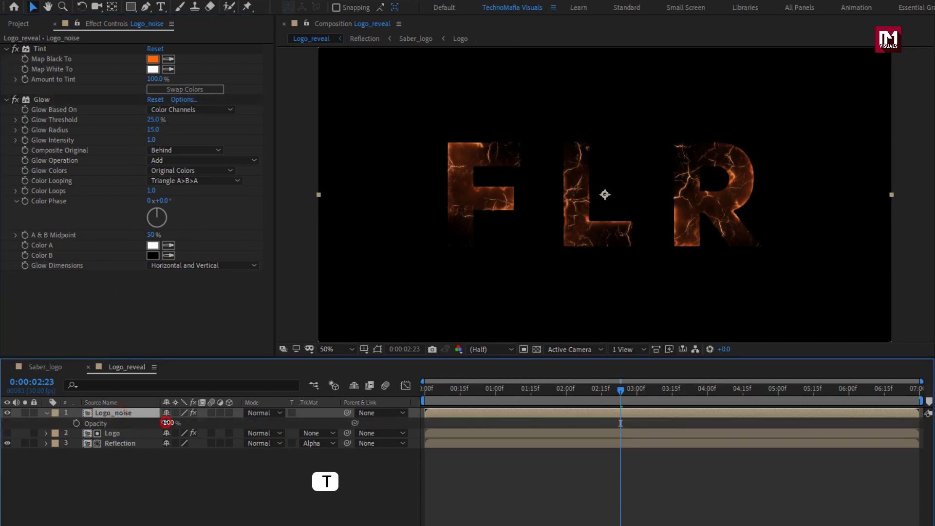
text(75)
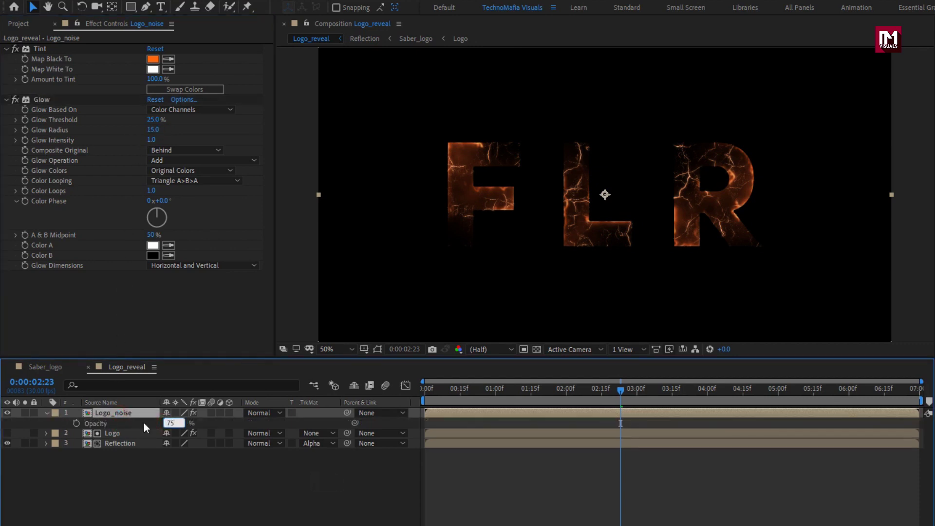
key(Return)
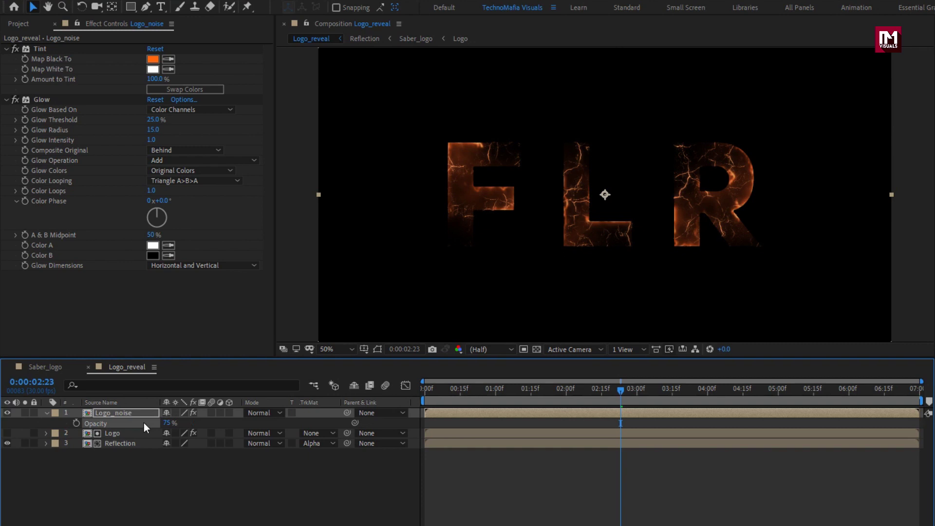
click(47, 413)
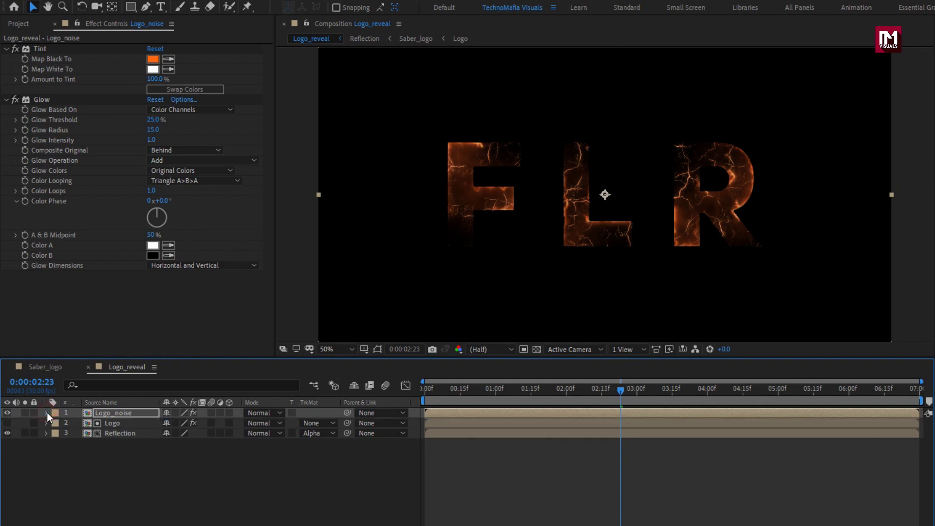
Step: Add the Saber_logo composition as the topmost layer and set its blending mode to Add
click(17, 24)
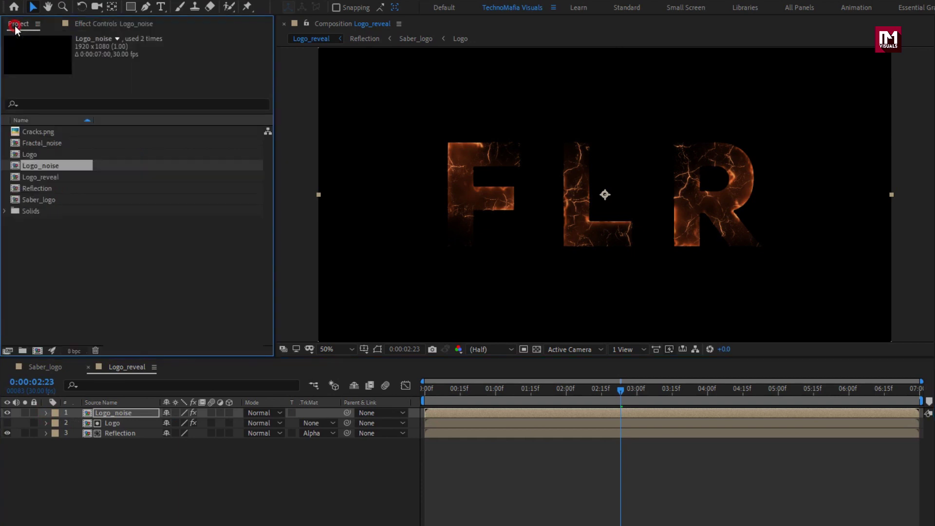
click(43, 199)
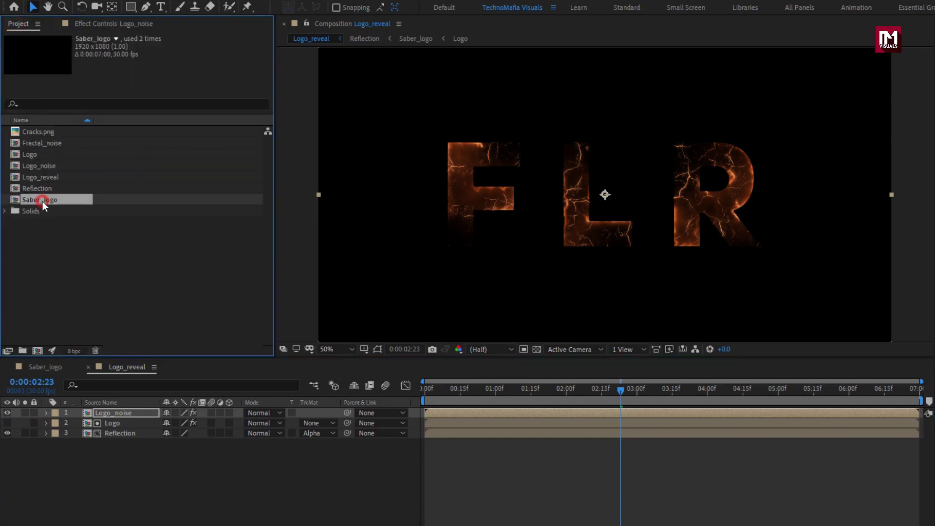
drag(30, 201, 126, 410)
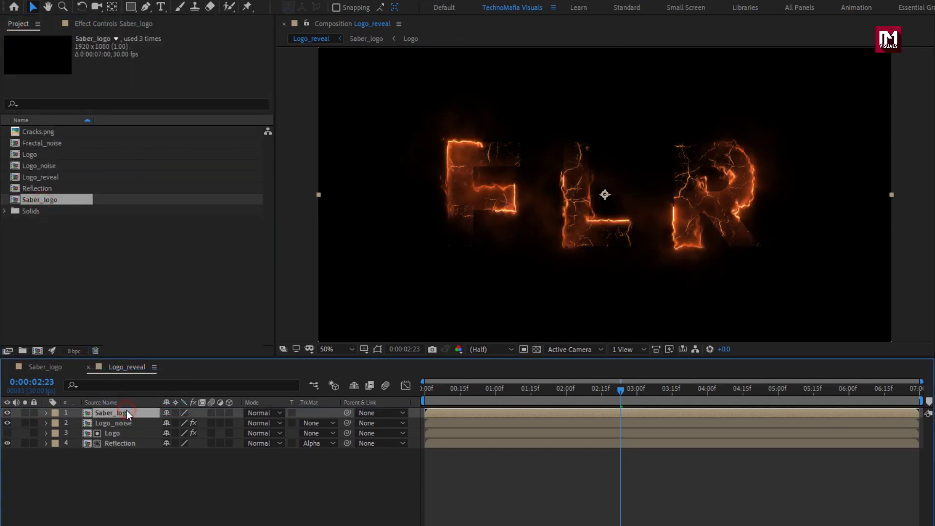
click(250, 412)
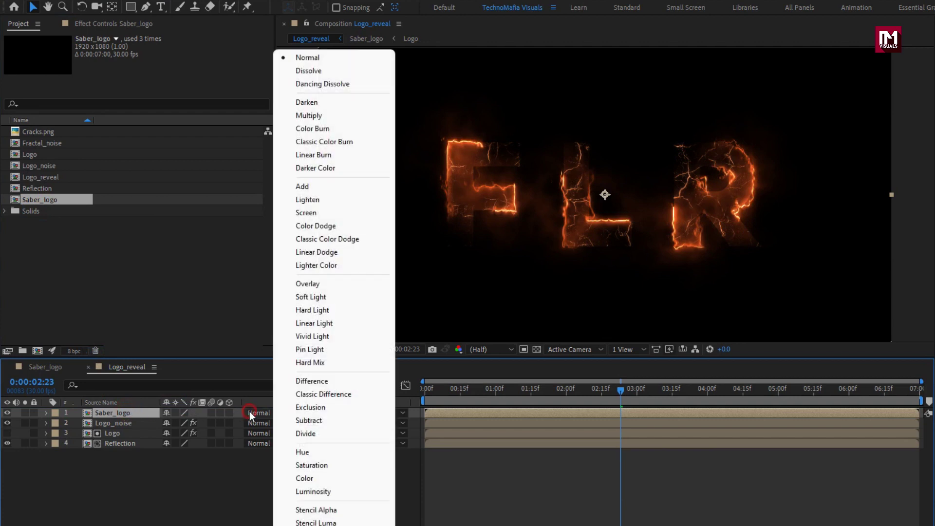
click(288, 189)
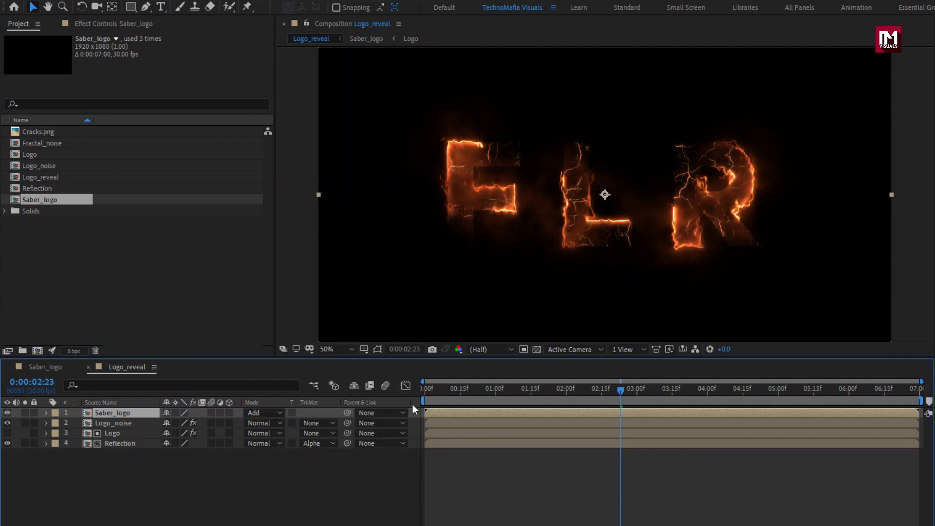
Step: Preview the reveal up to about 4 seconds and make all four layers 3D
mouse_move(430, 391)
mouse_down()
mouse_move(912, 393)
mouse_move(706, 393)
mouse_up()
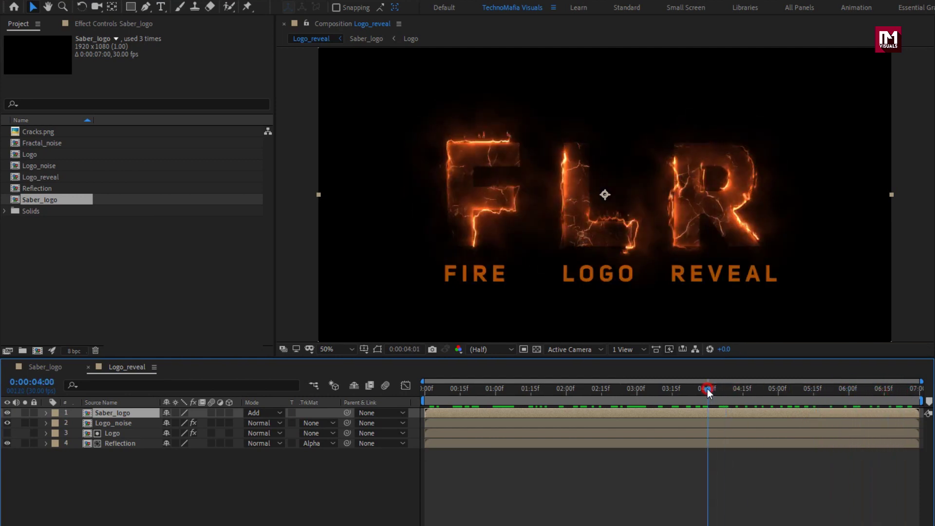
click(209, 459)
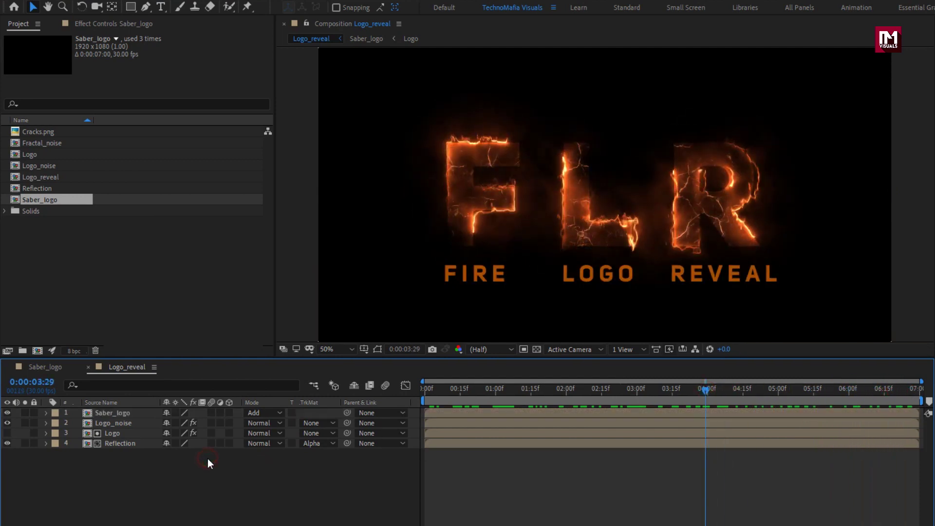
drag(229, 443, 230, 423)
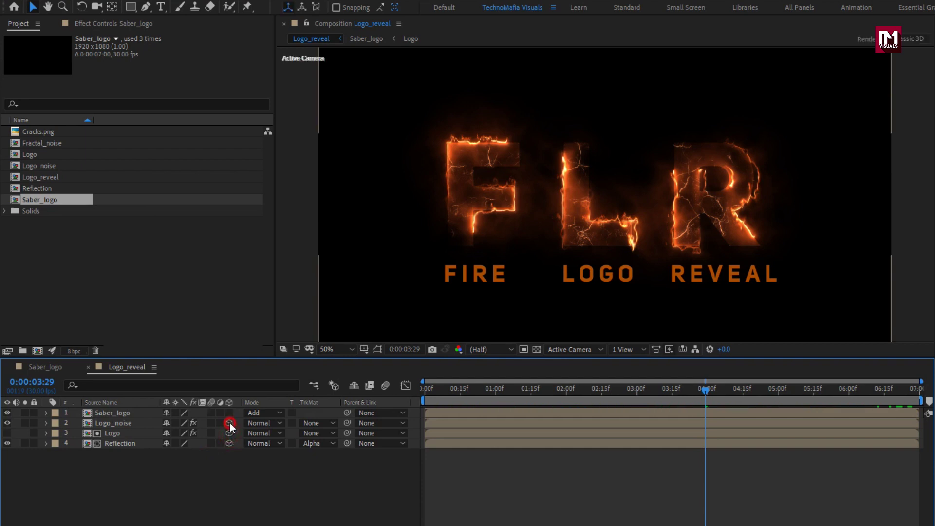
Step: Create a two-node camera with the 50mm preset in Logo_reveal
right_click(143, 507)
mouse_move(178, 375)
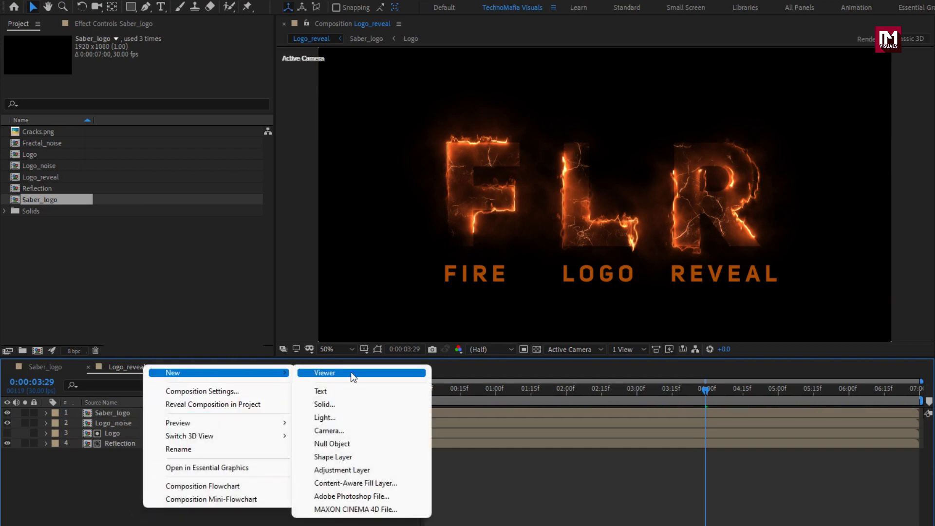
click(354, 428)
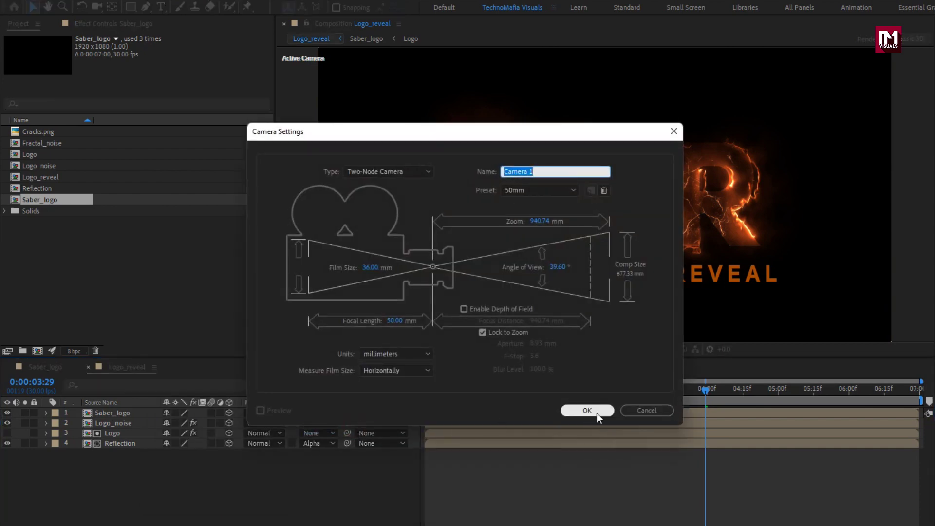
click(597, 413)
Step: Create a null object, make it 3D and parent Camera 1 to it
right_click(302, 486)
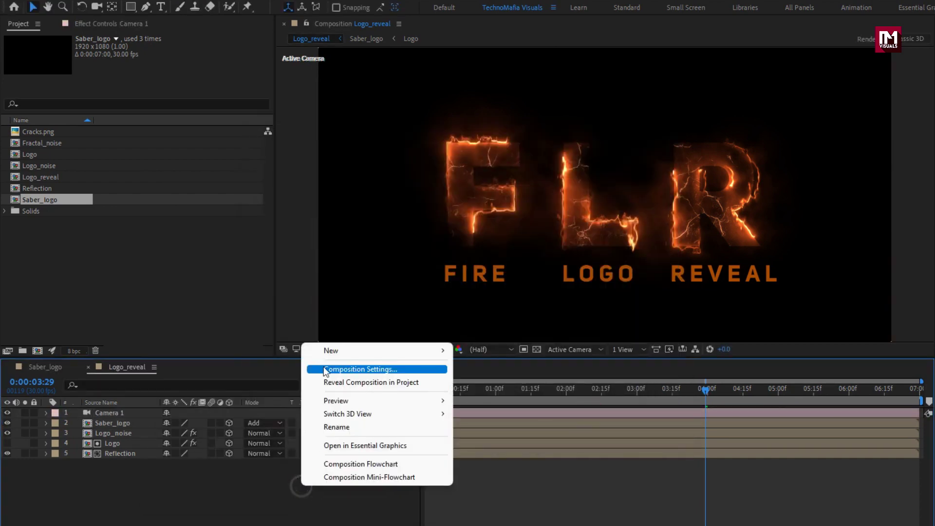
mouse_move(339, 350)
click(511, 422)
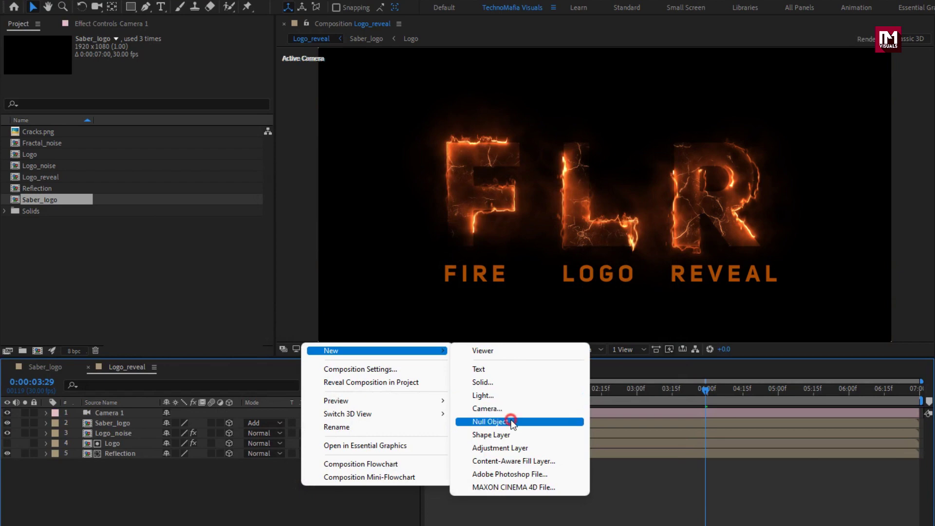
click(230, 412)
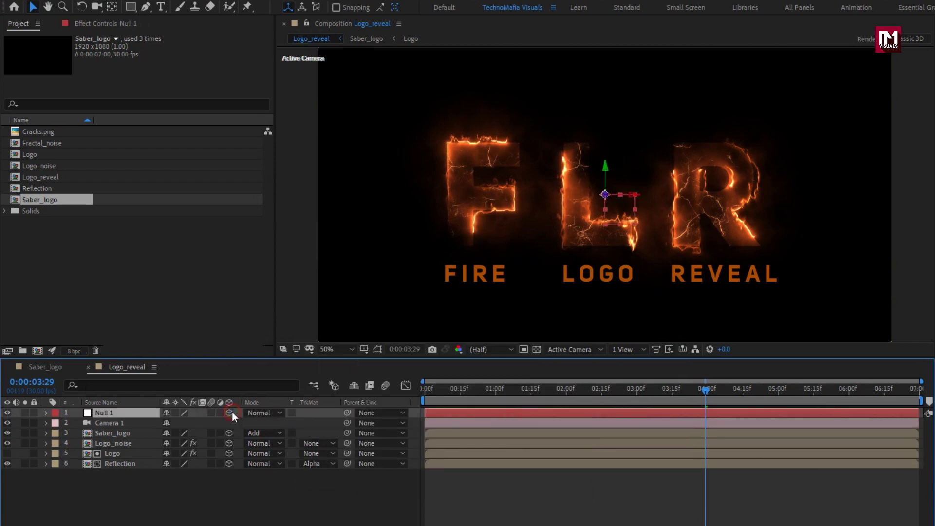
click(123, 424)
click(369, 422)
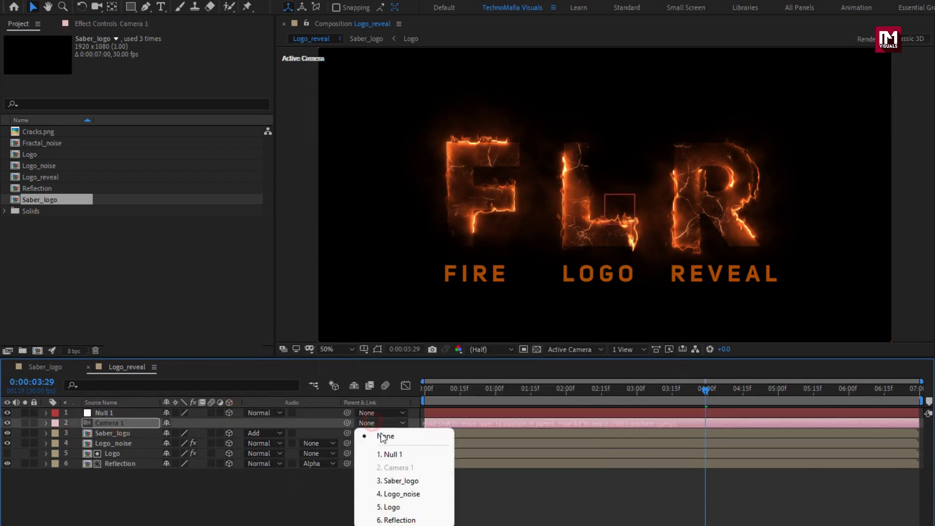
click(439, 454)
Step: Start Position keyframes on the null at 0:00:00:00 and increase its Z value to begin with the camera closer to the logo
key(p)
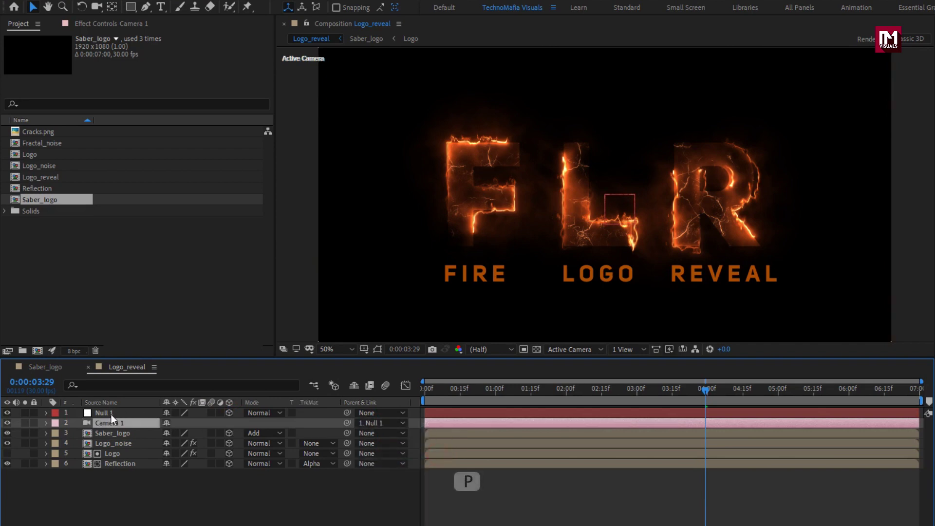
click(111, 414)
key(p)
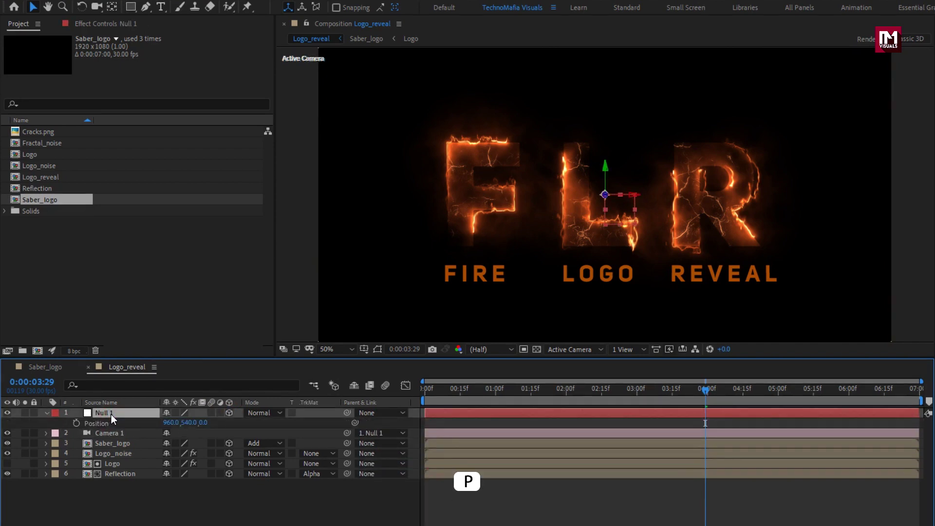
click(427, 390)
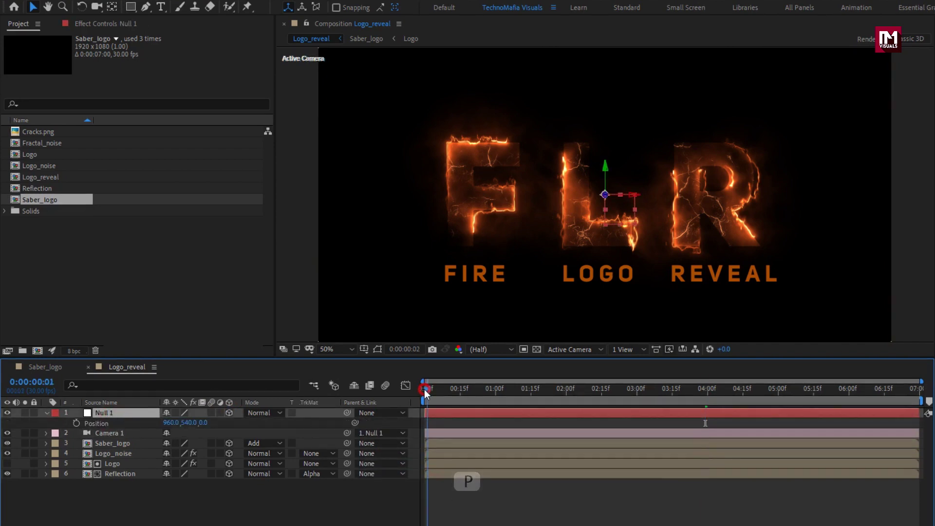
click(77, 423)
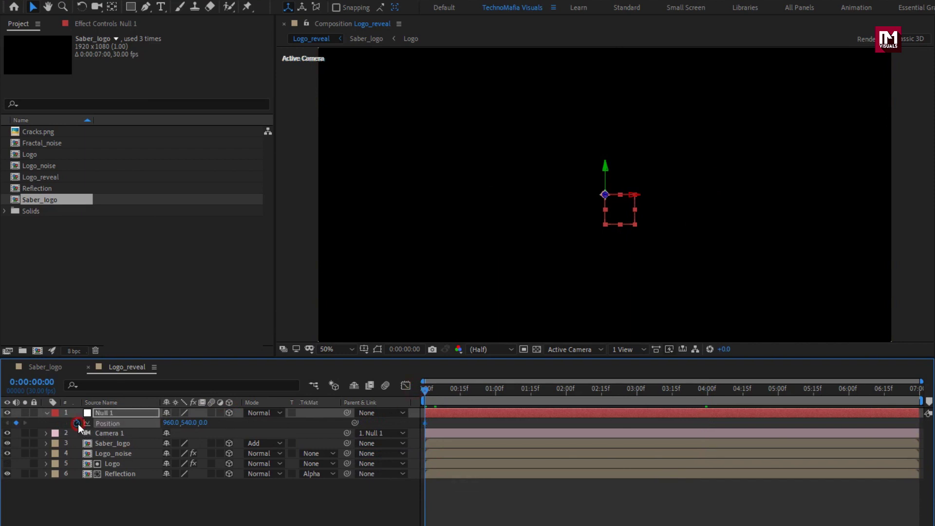
drag(203, 426, 421, 409)
Step: At 0:00:06:29, set the null's Z position to -114 as the end keyframe of the camera pull-back
drag(492, 404, 920, 398)
drag(212, 425, 210, 427)
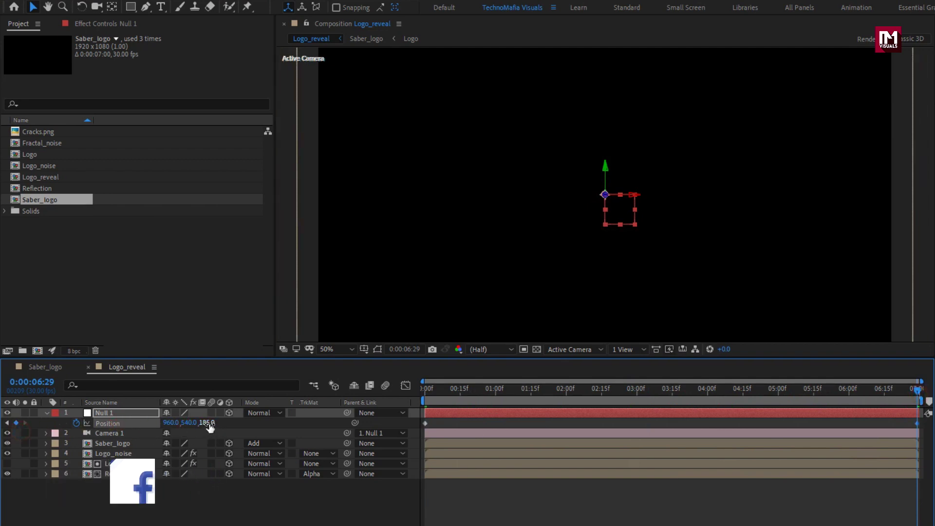
drag(210, 427, 35, 427)
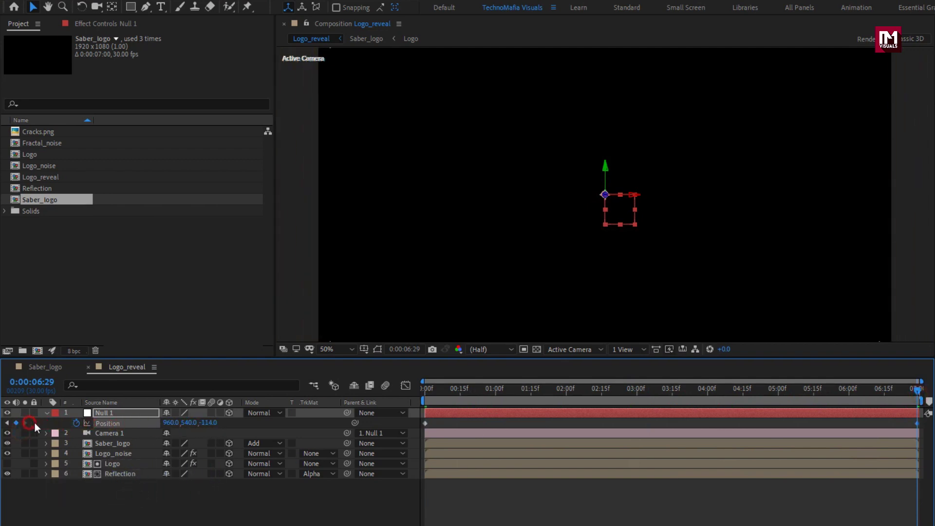
Step: Review the camera move around 0:00:03:23, collapse the null's properties and play the reveal from the start
drag(455, 399, 691, 400)
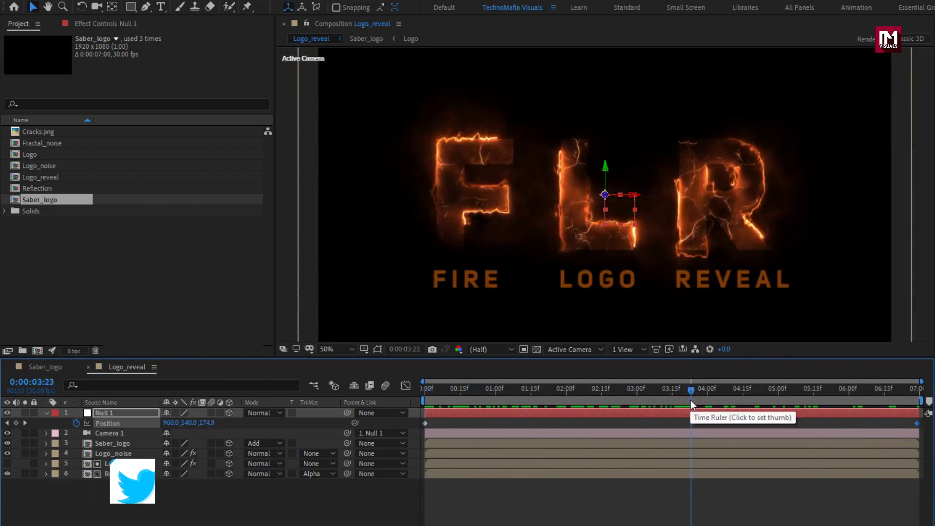
click(45, 412)
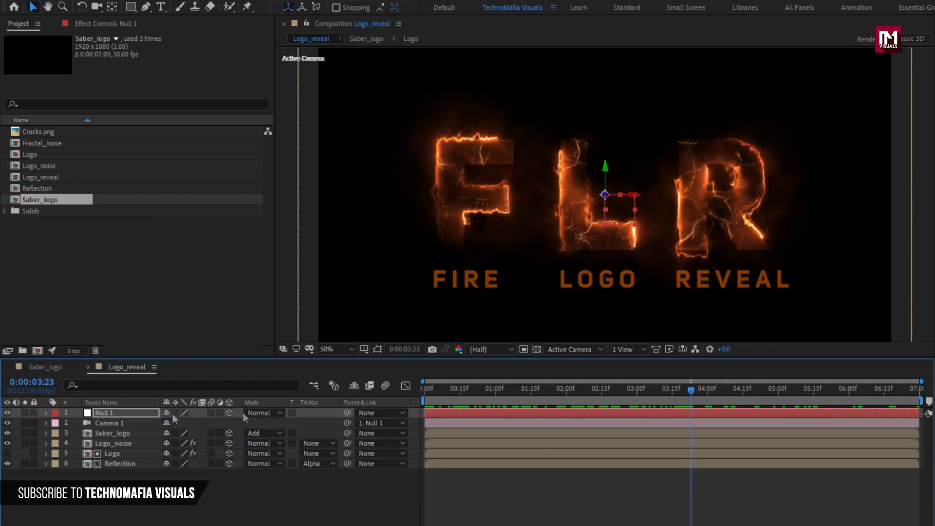
drag(436, 389, 420, 391)
key(space)
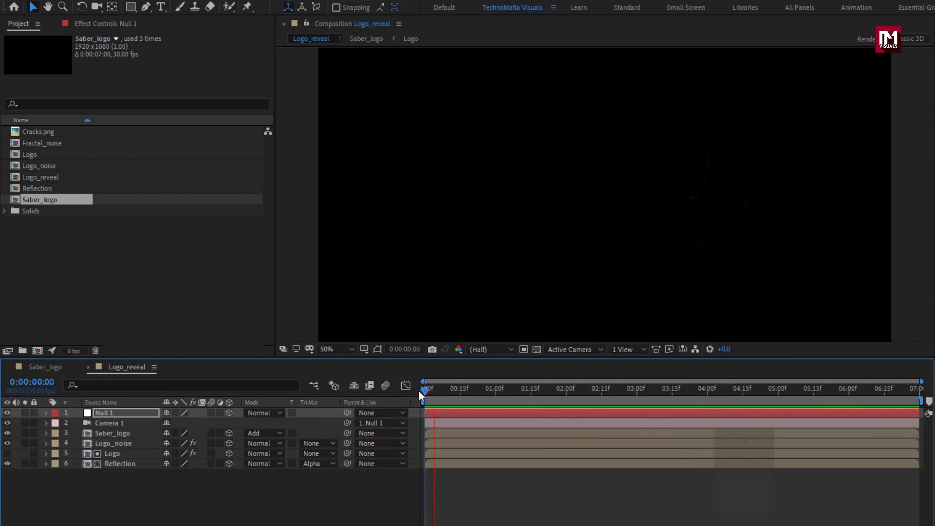